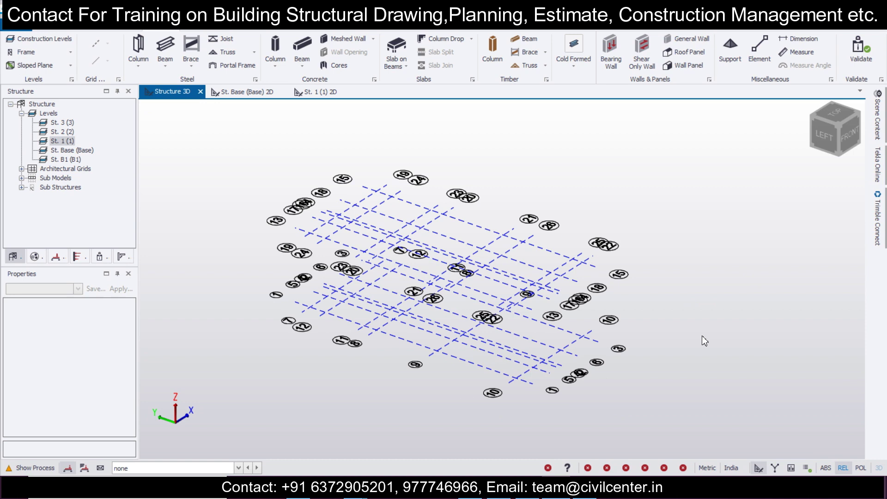
Examine the grid layout in the 3D view and the floor plans of levels St. Base and St. 1
middle_click_drag(694, 344, 712, 329)
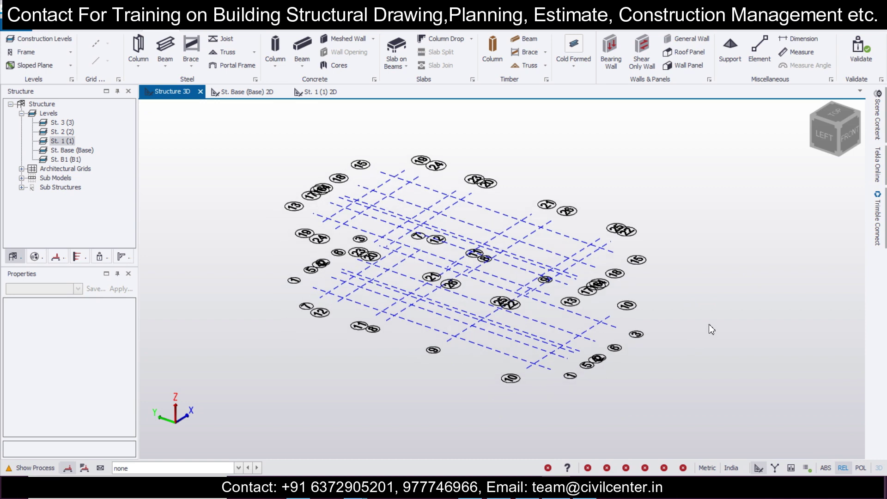
right_click_drag(695, 316, 683, 263)
middle_click_drag(686, 268, 697, 317, "shift")
scroll(698, 316, "up", 1)
scroll(698, 317, "down", 2)
scroll(697, 316, "up", 1)
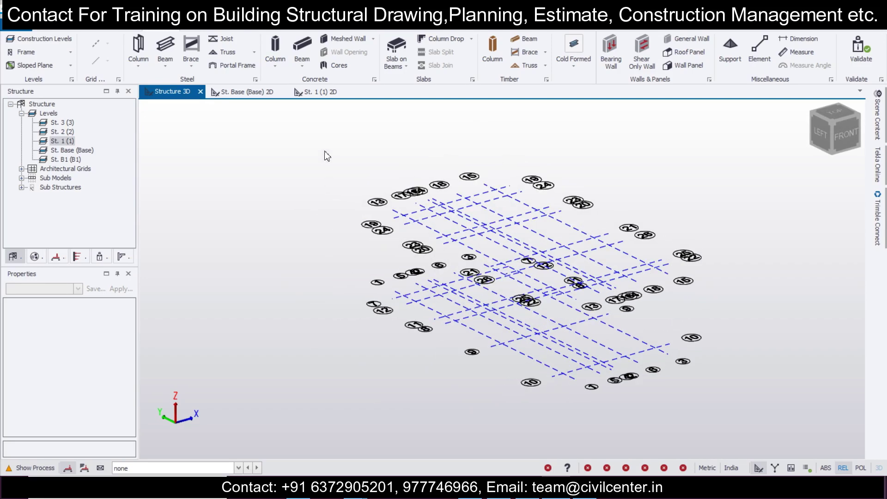
left_click(247, 91)
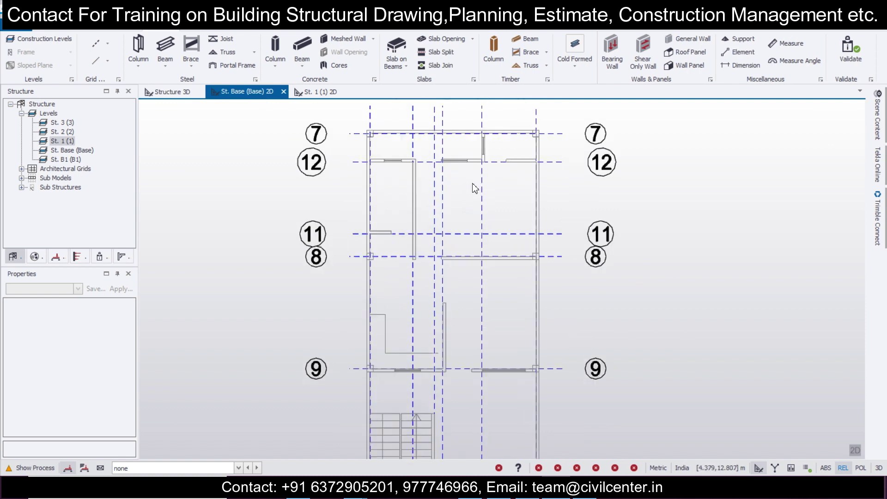
left_click(313, 92)
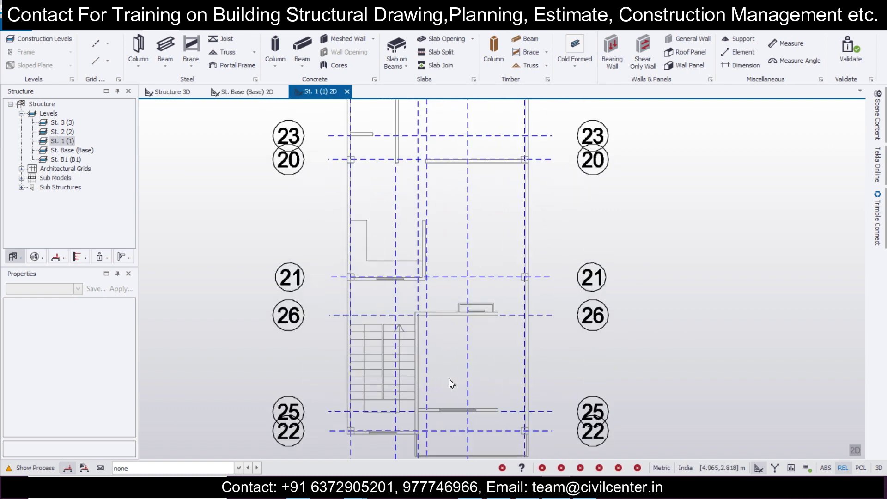
scroll(448, 379, "up", 2)
scroll(449, 379, "down", 2)
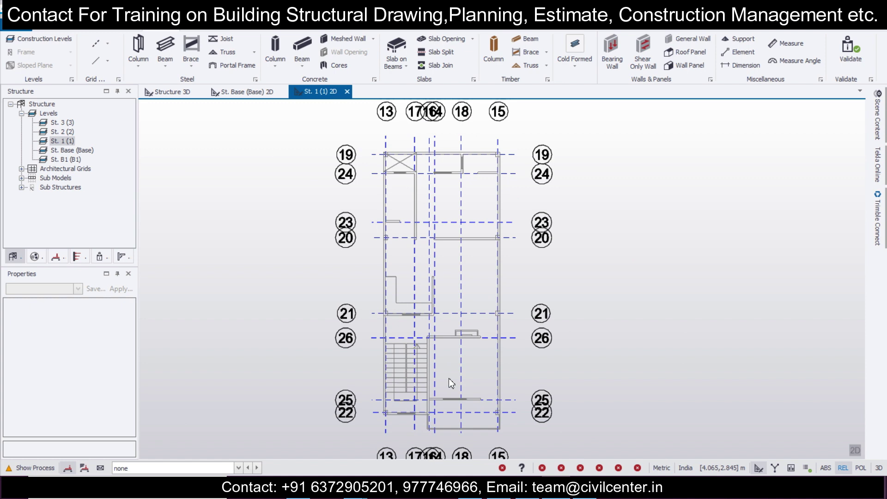
scroll(447, 414, "up", 2)
scroll(447, 416, "down", 1)
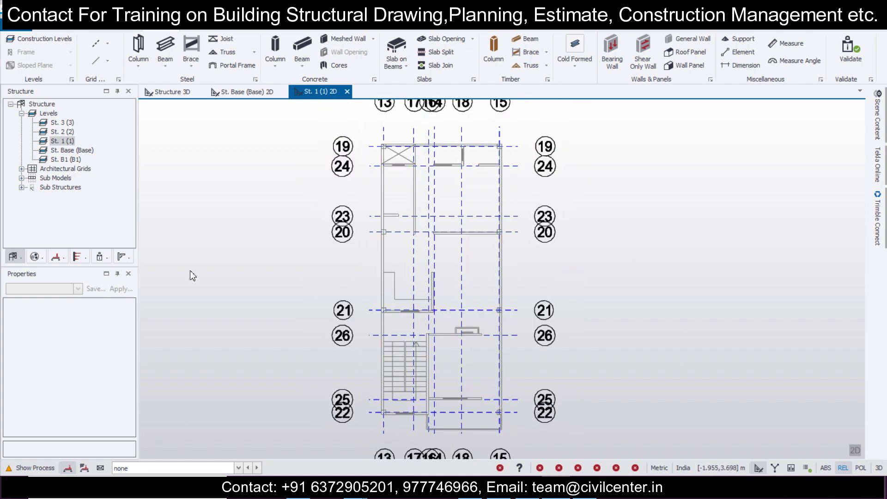
left_click(227, 94)
scroll(494, 201, "up", 1)
scroll(494, 201, "down", 2)
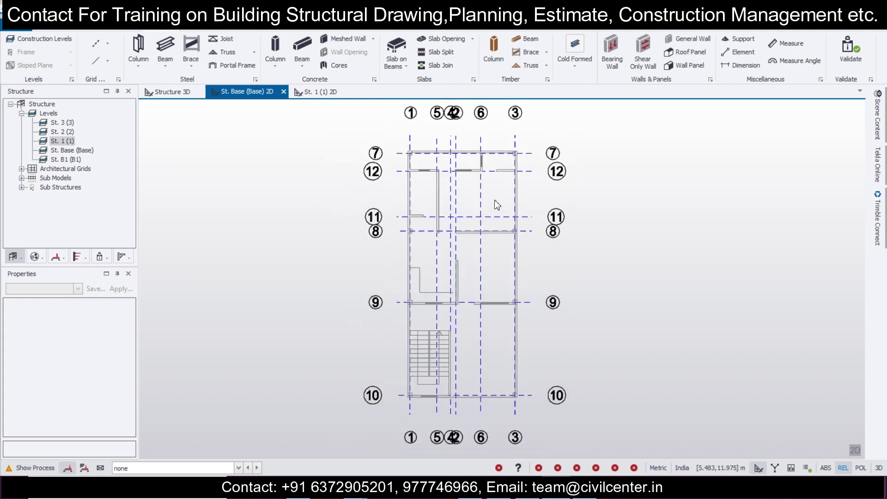
Start a cast-in-place concrete column on the St. Base plan and set its rectangular section to 230 x 230 mm
middle_click_drag(507, 212, 425, 182)
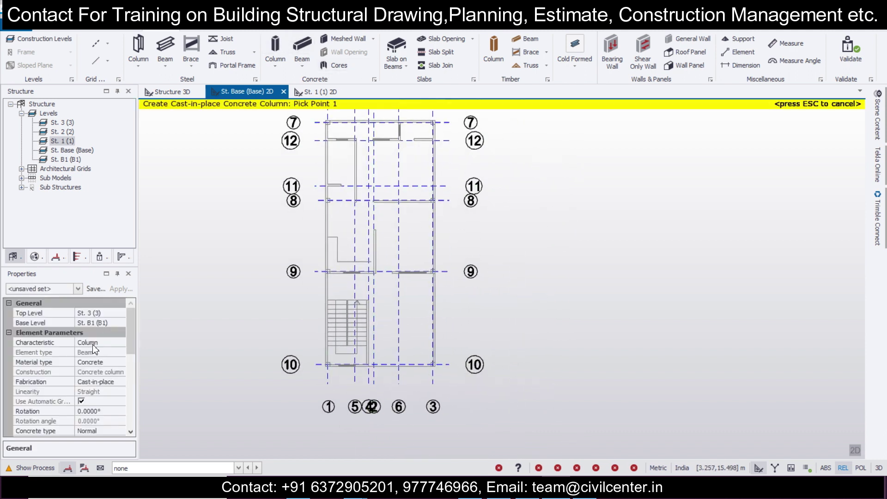
left_click_drag(128, 332, 130, 388)
left_click(120, 373)
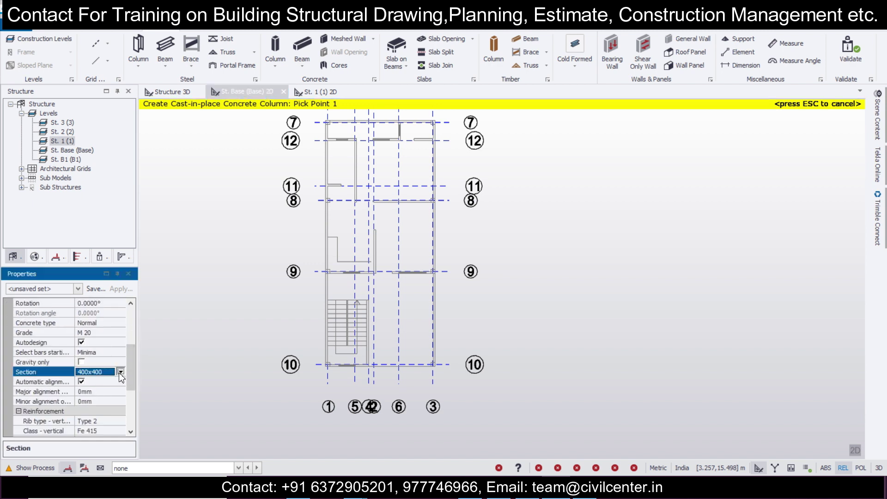
left_click(121, 372)
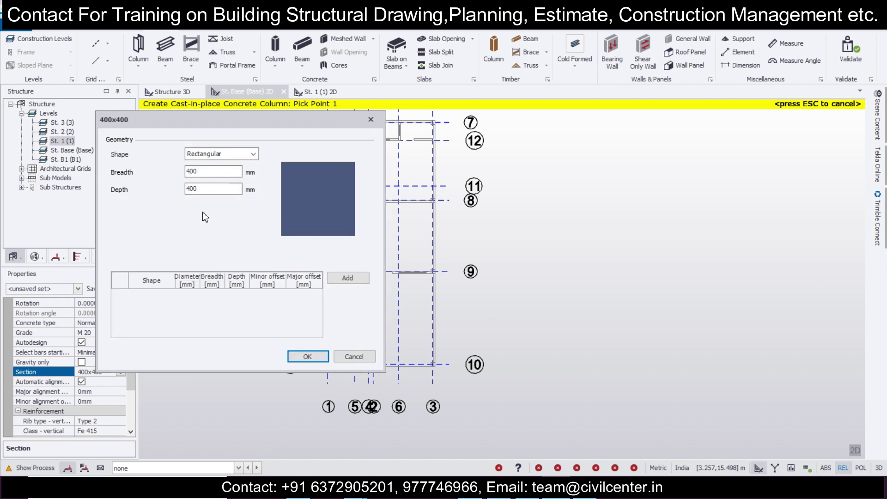
type("230")
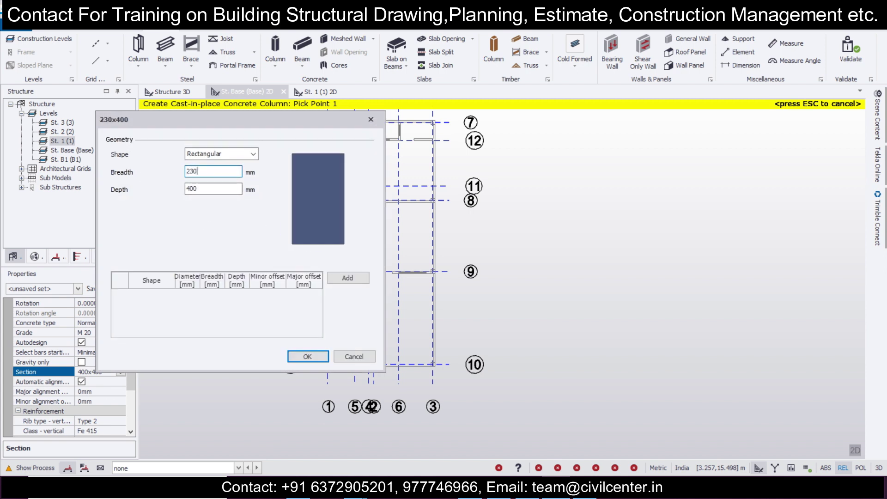
type("230")
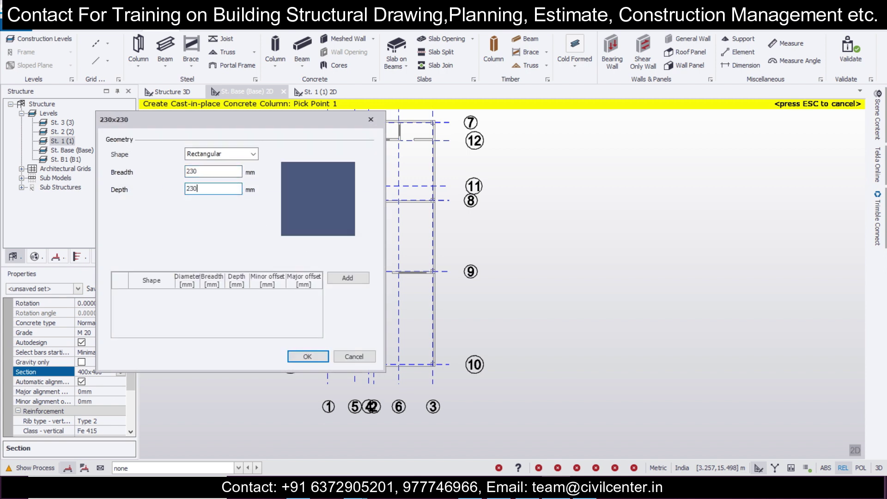
left_click(307, 357)
Set the column's vertical and tie/confinement reinforcement classes to Fe 500
scroll(129, 365, "down", 2)
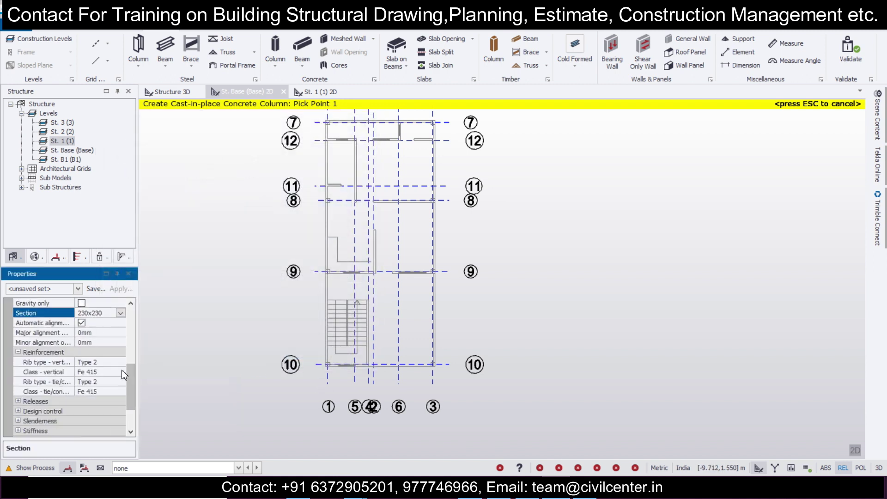
left_click(119, 392)
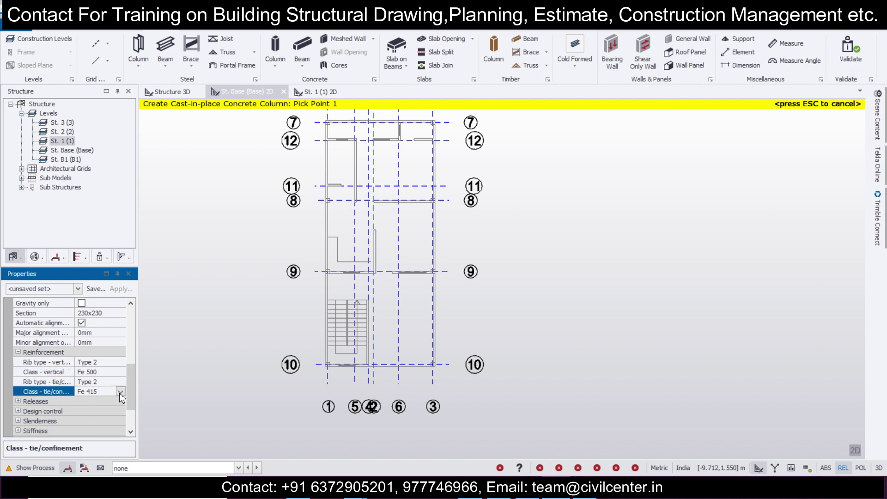
left_click(120, 392)
left_click(100, 407)
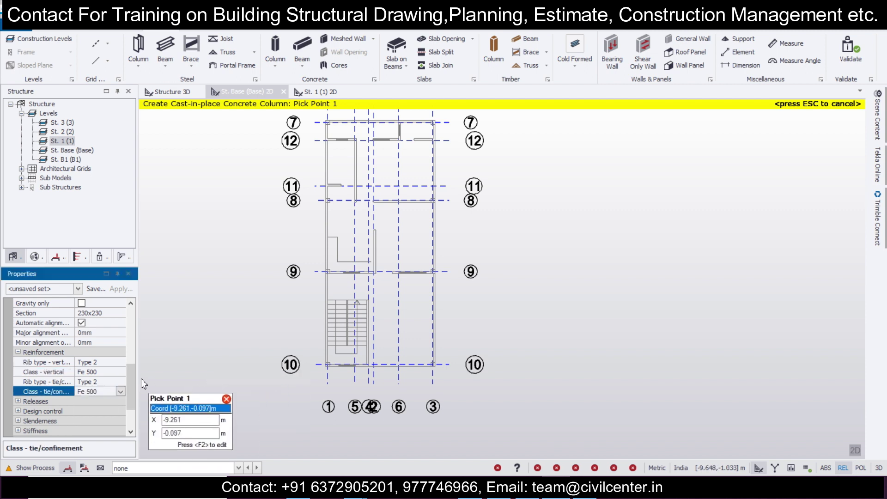
scroll(134, 390, "down", 2)
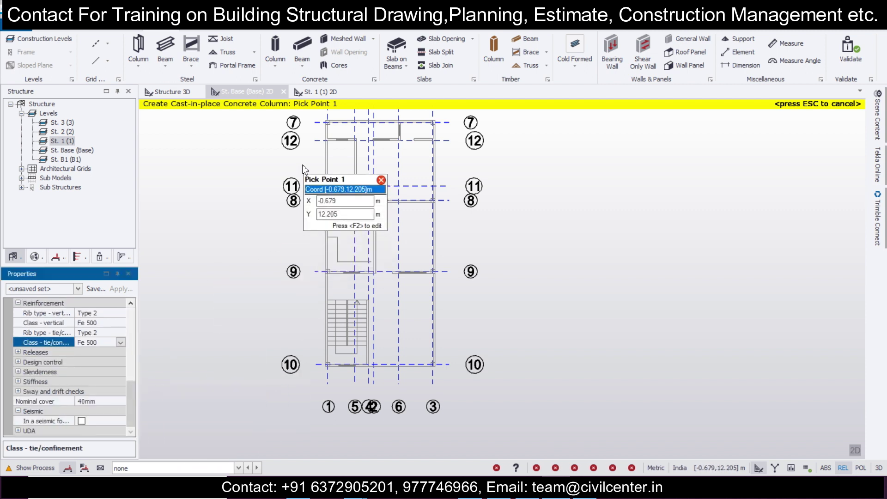
Turn off the column's automatic alignment and save its settings as the property set c230x230
scroll(326, 164, "up", 2)
middle_click_drag(326, 164, 292, 329)
scroll(311, 249, "up", 2)
scroll(312, 254, "up", 2)
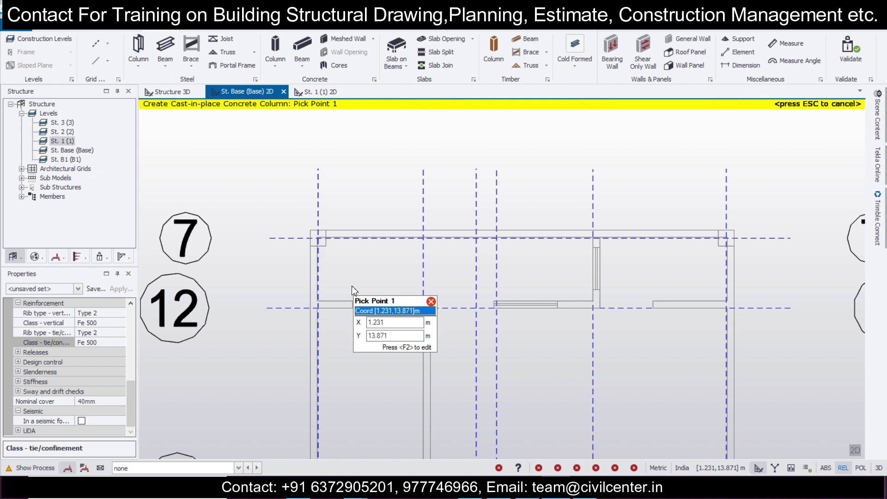
left_click_drag(130, 401, 132, 377)
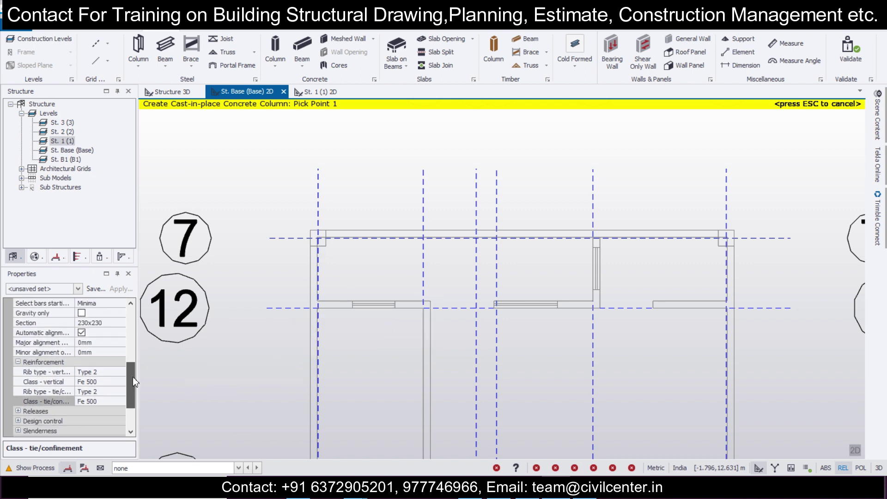
left_click(82, 333)
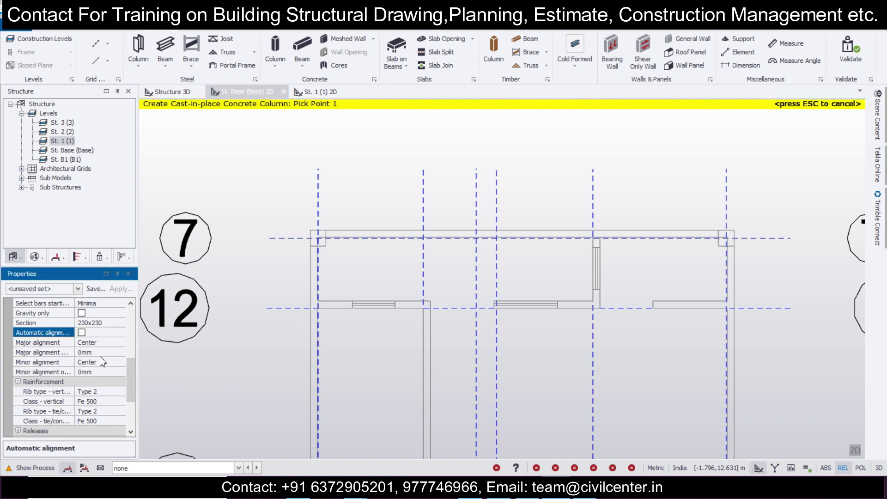
left_click(89, 290)
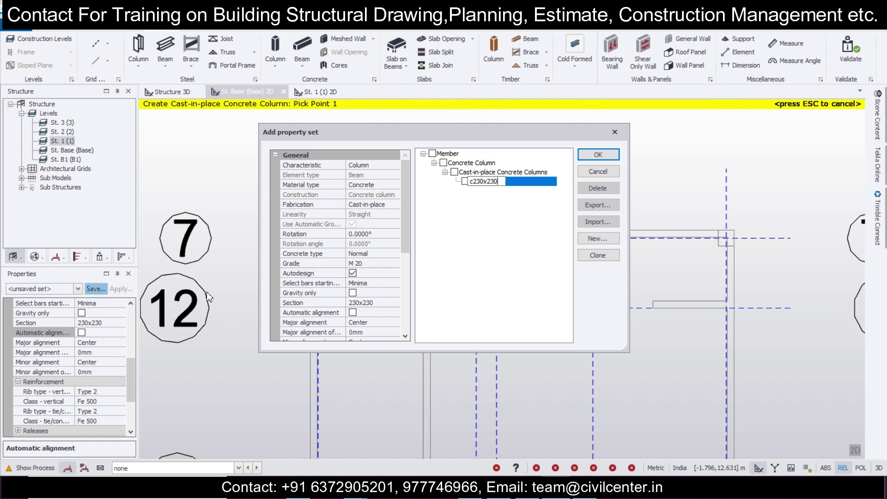
left_click(598, 155)
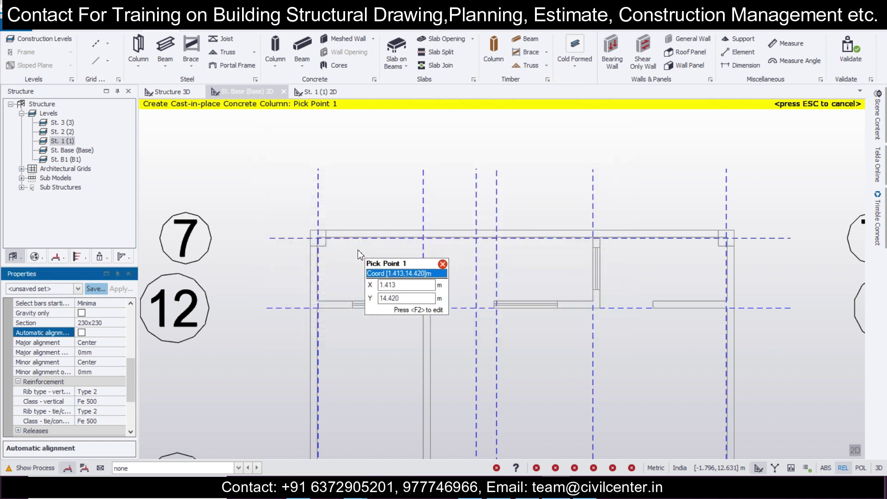
Place columns where grid lines 7 and 8 cross the outer grid lines 1 and 3
left_click(318, 238)
left_click(724, 238)
scroll(481, 307, "down", 3)
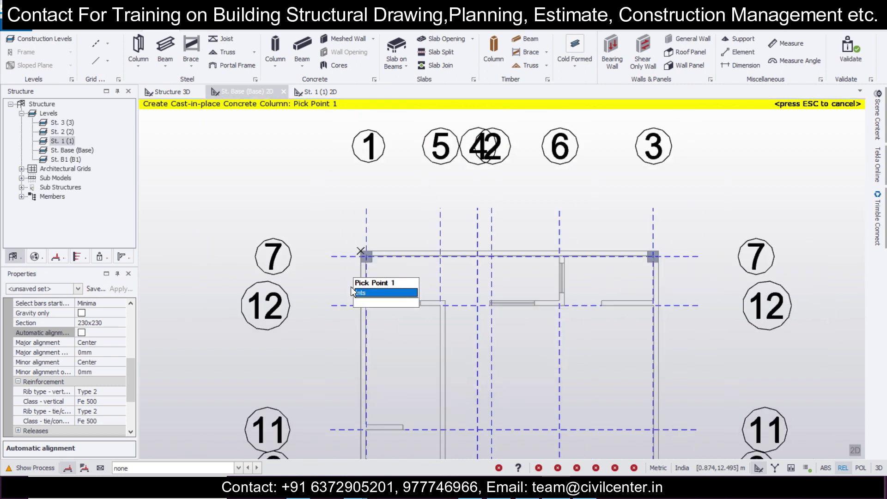
scroll(279, 357, "down", 2)
scroll(307, 372, "up", 4)
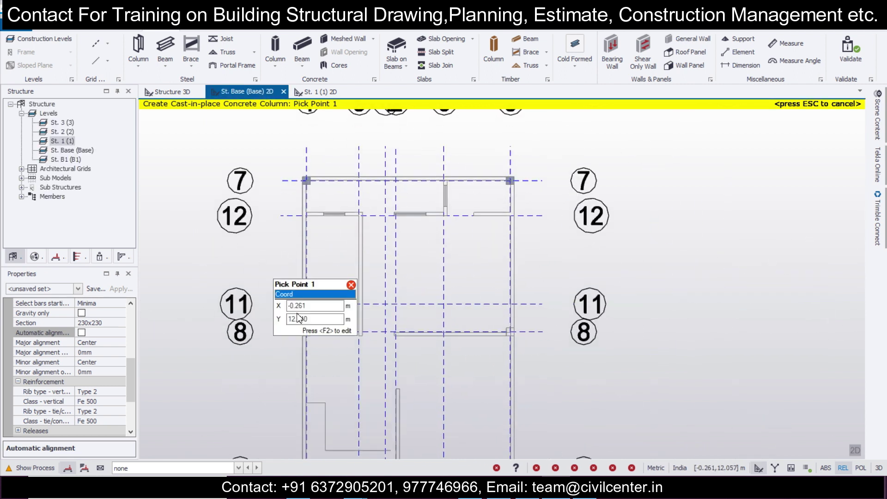
left_click(301, 322)
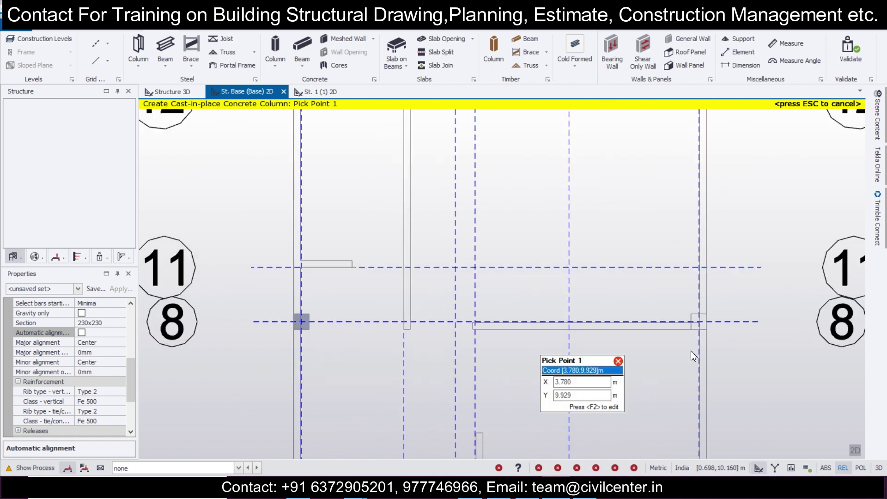
left_click(699, 321)
Place columns where grid lines 9 and 10 cross the outer grid lines 1 and 3
scroll(506, 331, "down", 3)
middle_click_drag(508, 354, 460, 215)
scroll(364, 303, "up", 2)
left_click(344, 330)
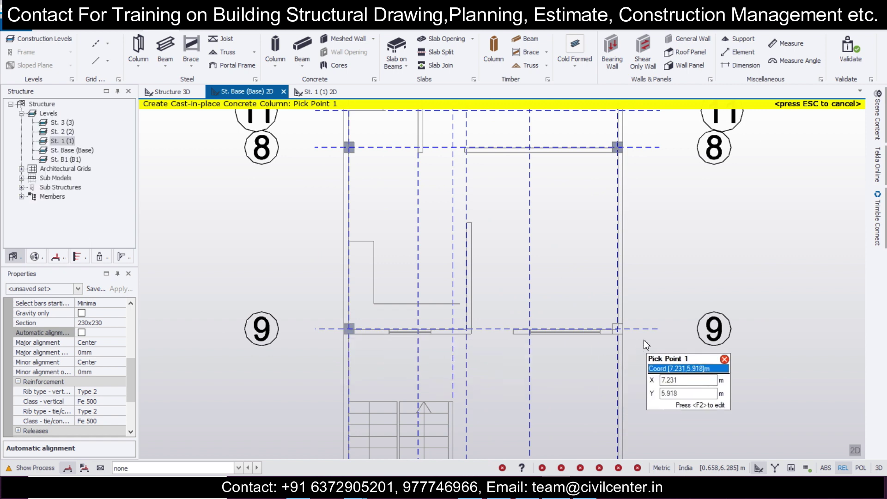
left_click(620, 330)
scroll(494, 296, "down", 2)
middle_click_drag(499, 340, 430, 139)
scroll(319, 283, "up", 2)
left_click(322, 285)
left_click(603, 286)
Inspect the placed columns on the St. Base plan and in the 3D structure view
scroll(449, 283, "down", 3)
scroll(468, 222, "up", 2)
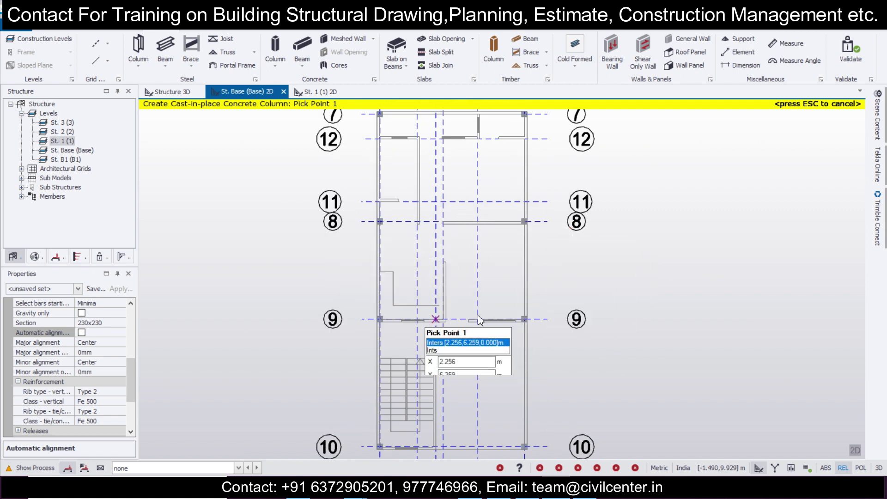
middle_click_drag(475, 377, 449, 290)
scroll(509, 270, "down", 1)
middle_click_drag(509, 271, 504, 351)
left_click(495, 317)
scroll(503, 291, "up", 1)
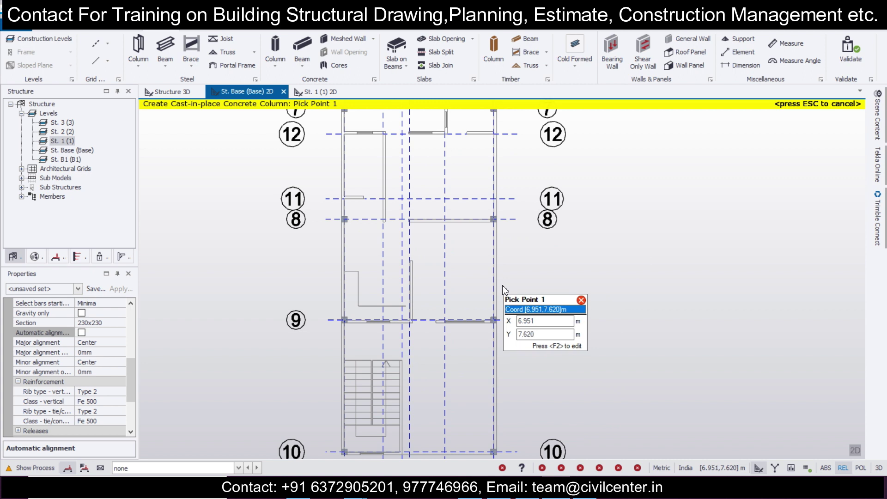
middle_click_drag(504, 289, 491, 355)
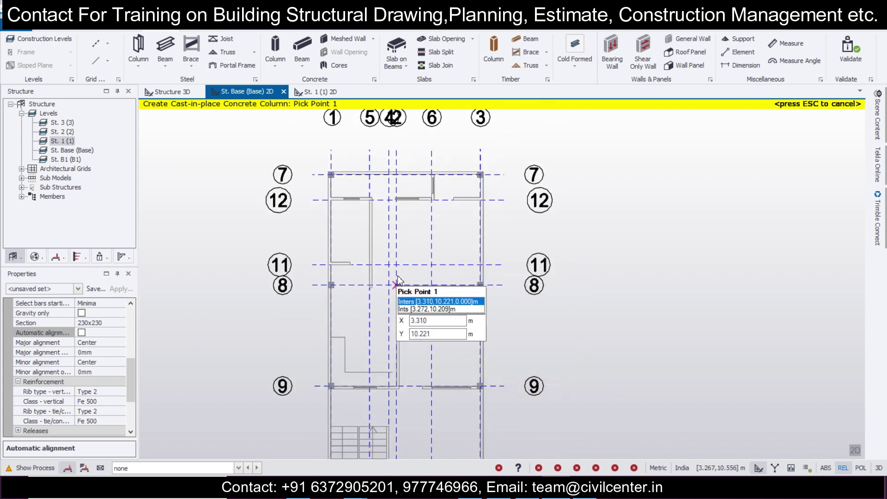
left_click(171, 91)
right_click_drag(748, 349, 673, 266)
middle_click_drag(675, 272, 398, 255, "shift")
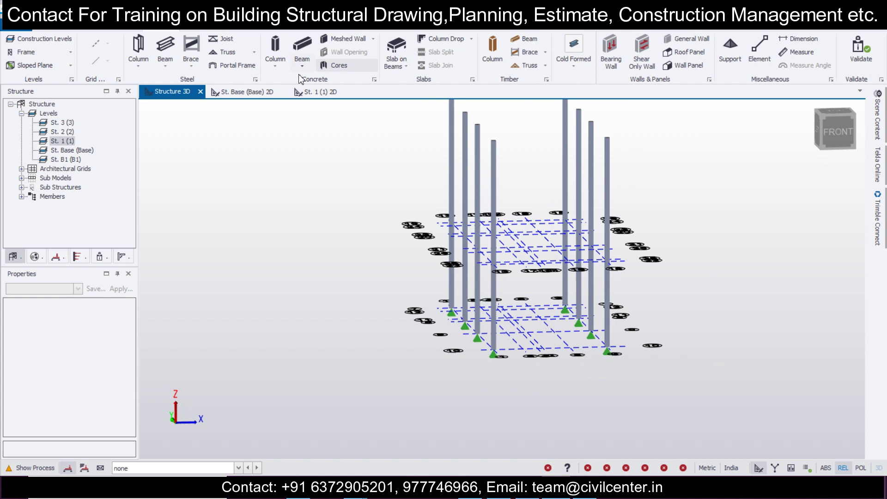
On the St. Base plan, start a cast-in-place concrete beam with a rectangular section 230 mm in breadth and 300 mm in depth
left_click(256, 92)
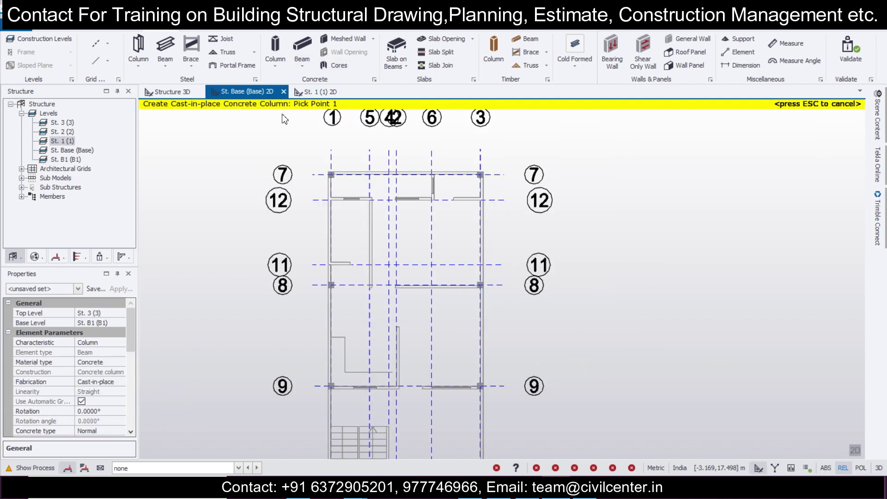
left_click(301, 45)
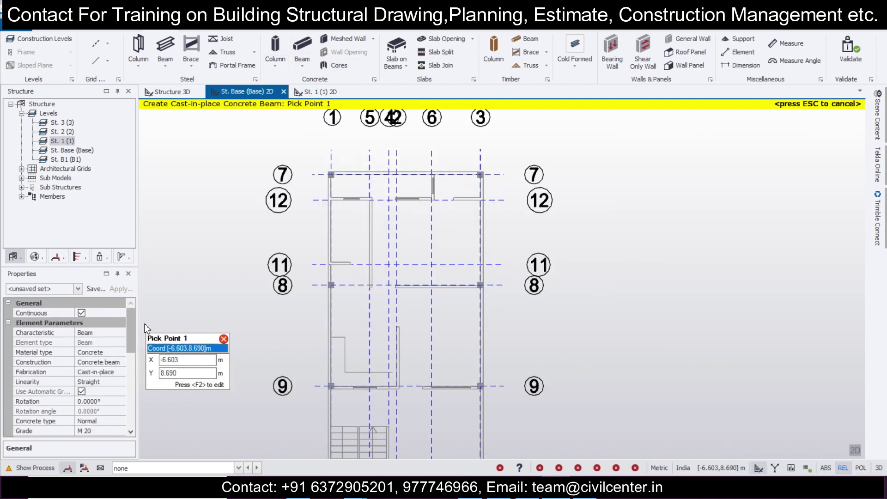
left_click_drag(131, 329, 133, 355)
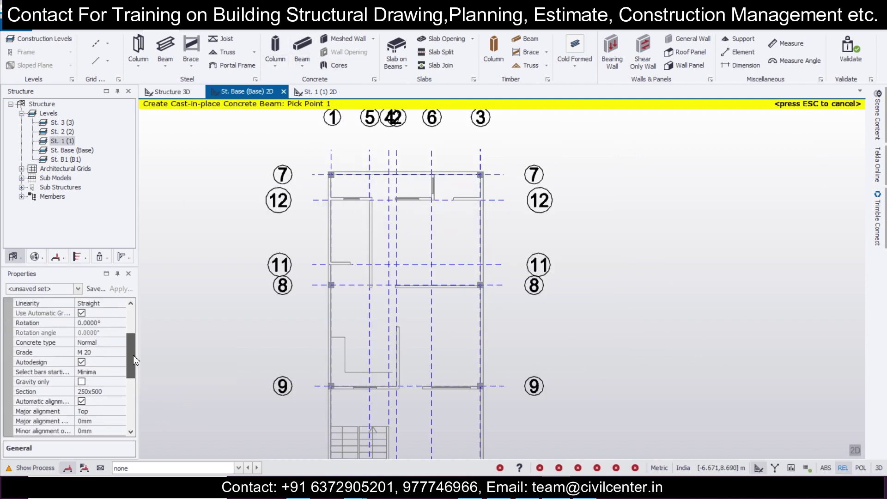
left_click(119, 393)
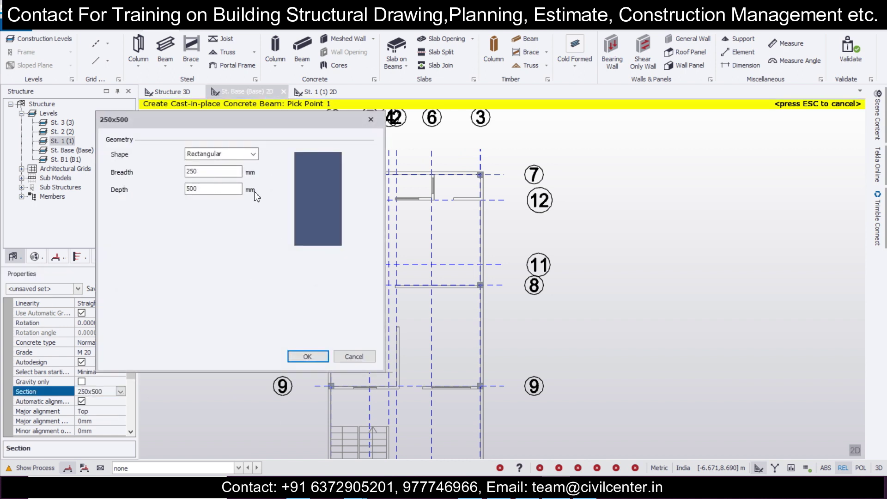
type("230")
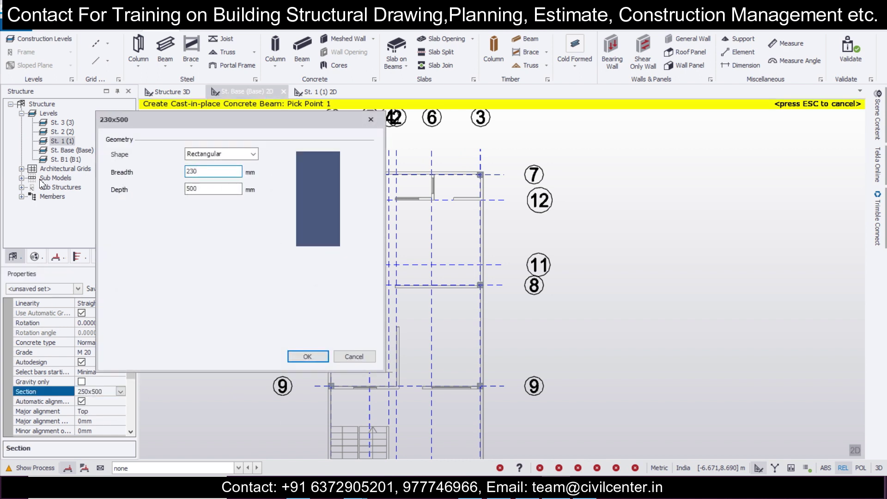
type("300")
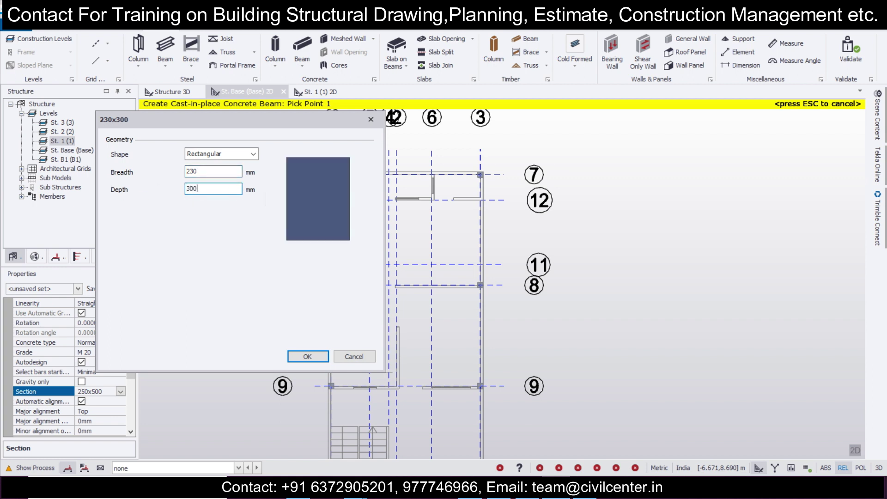
left_click(312, 361)
Set the beam's longitudinal and stirrup reinforcement classes to Fe 500 and save its settings as the property set b230x300
scroll(406, 226, "up", 2)
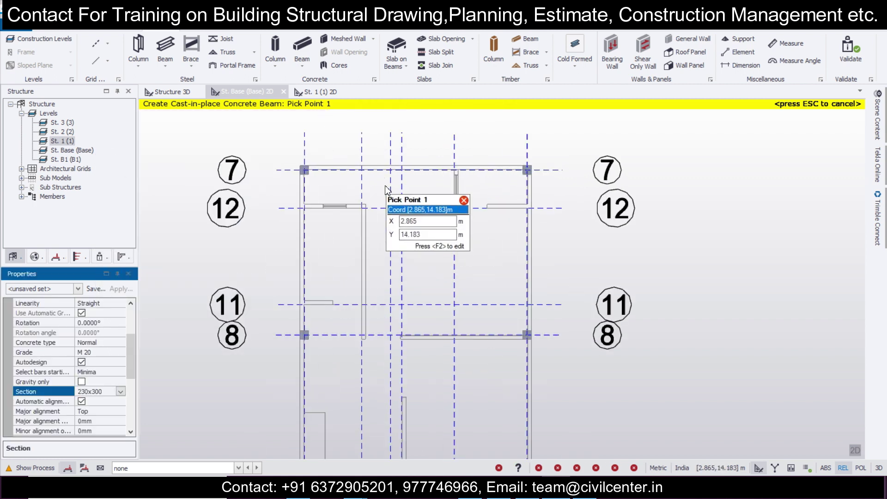
scroll(426, 184, "up", 3)
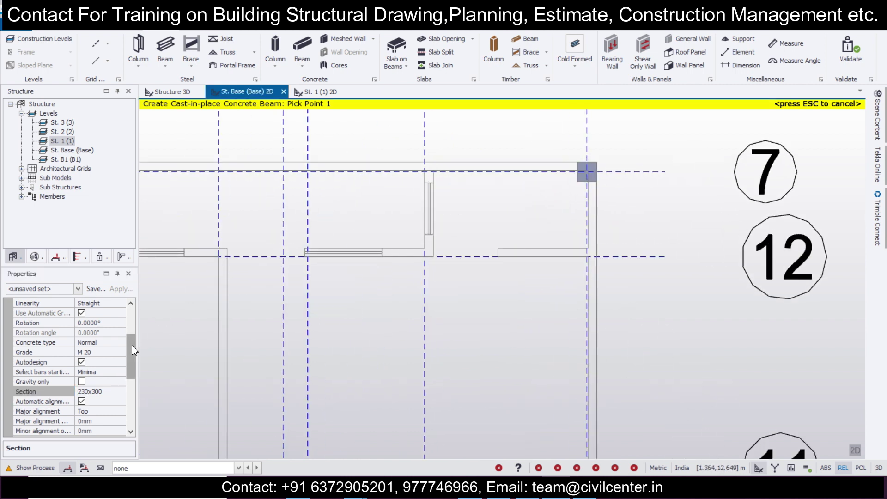
scroll(131, 359, "down", 3)
left_click(123, 374)
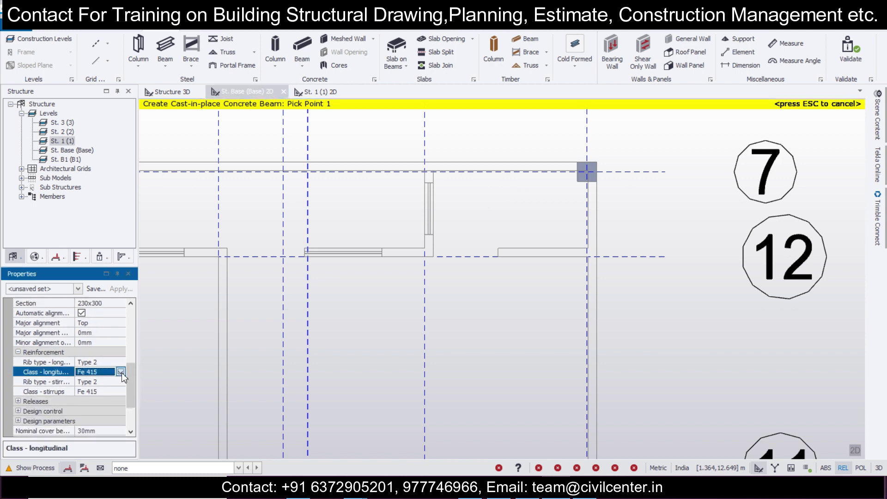
left_click(120, 392)
left_click(121, 393)
left_click(105, 402)
left_click(91, 290)
left_click(94, 301)
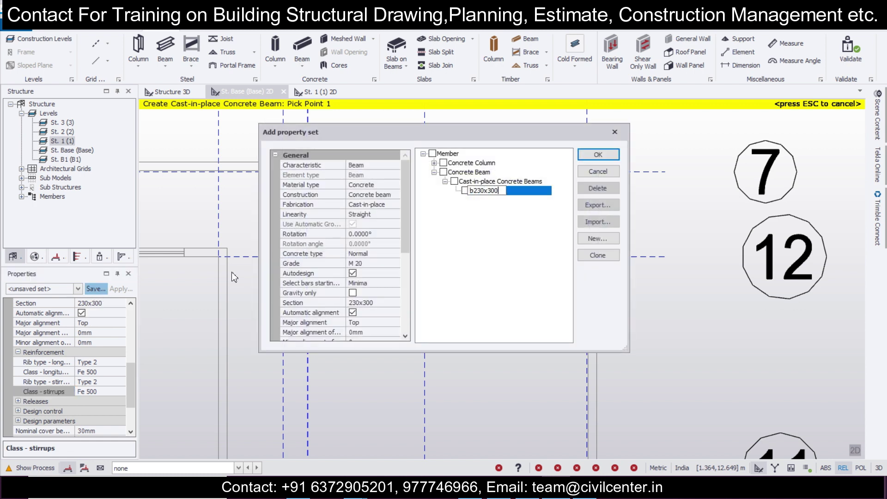
left_click(598, 155)
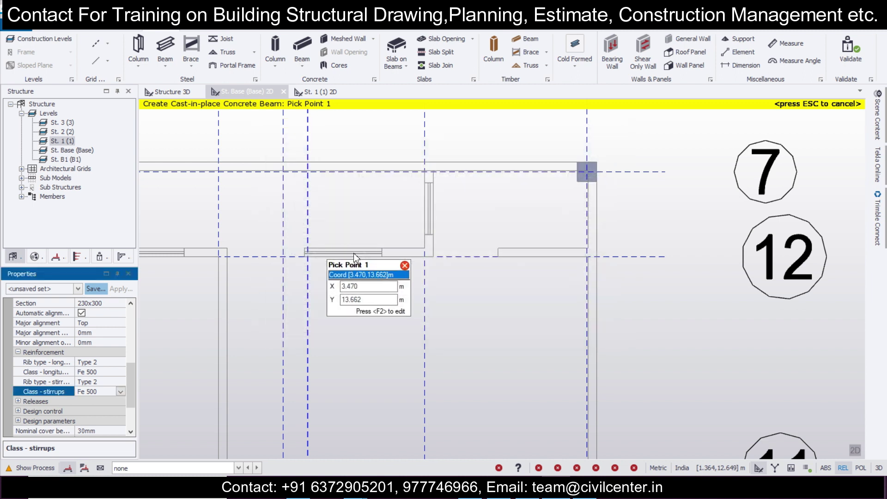
Place a beam on grid line 6 between lines 7 and 12, and another along line 12 from line 1 to 3
scroll(391, 265, "down", 1)
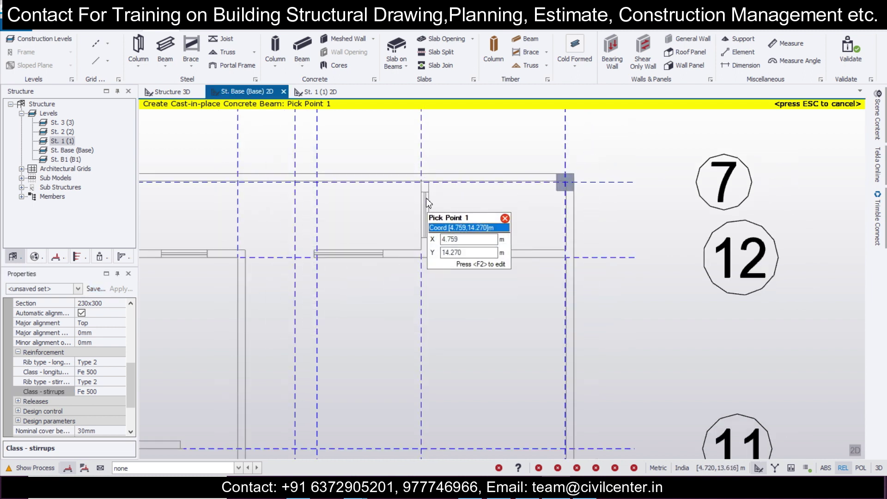
left_click(426, 187)
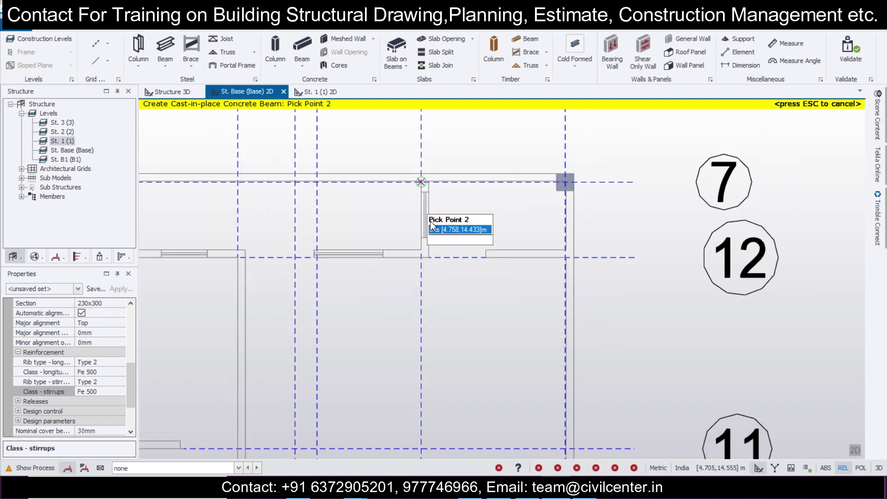
left_click(419, 257)
scroll(317, 273, "down", 1)
middle_click_drag(271, 288, 366, 307)
left_click(276, 280)
left_click(595, 278)
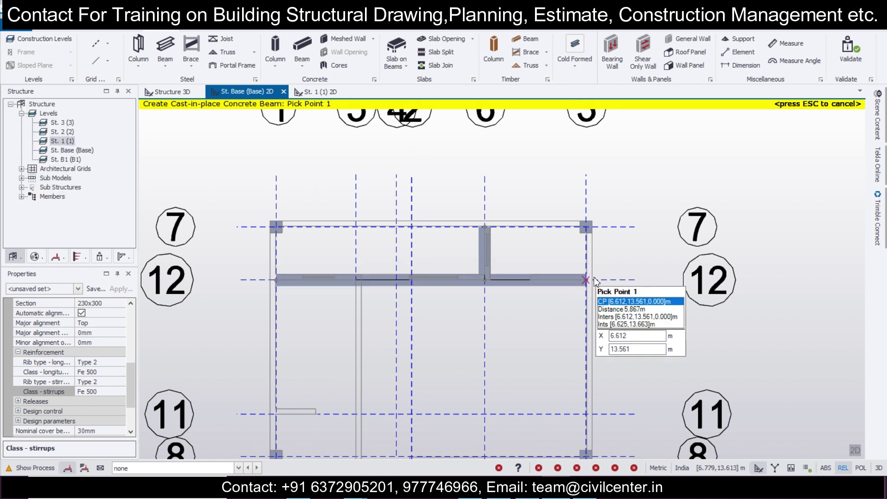
Place a beam on grid line 11 from line 1 to 5, and another on line 5 between lines 8 and 12
scroll(439, 327, "down", 1)
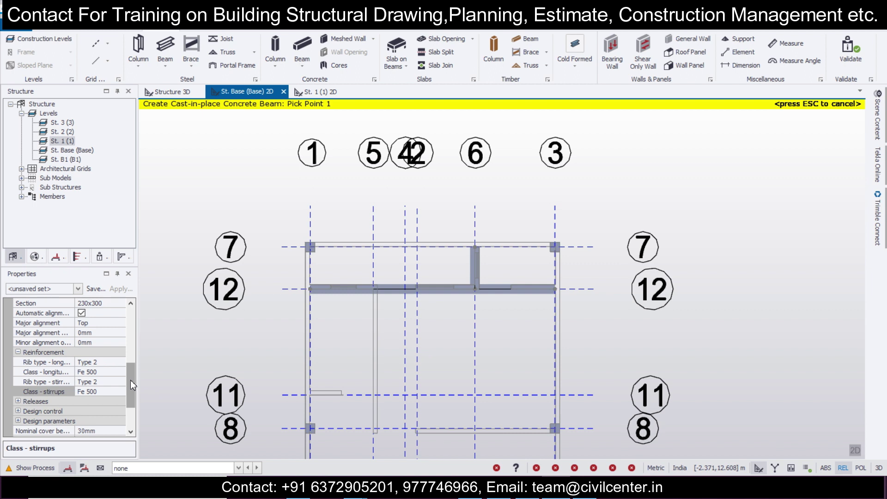
left_click_drag(131, 380, 130, 346)
scroll(444, 365, "down", 2)
scroll(418, 379, "up", 1)
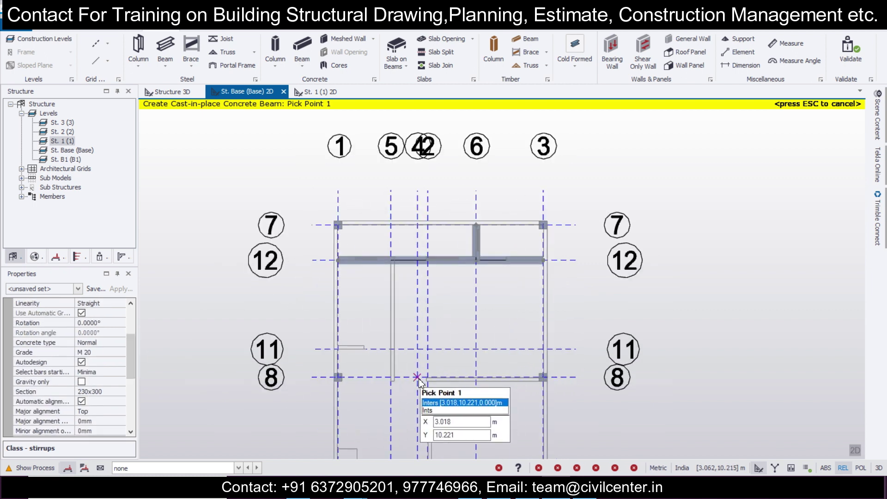
scroll(418, 379, "up", 1)
left_click(338, 349)
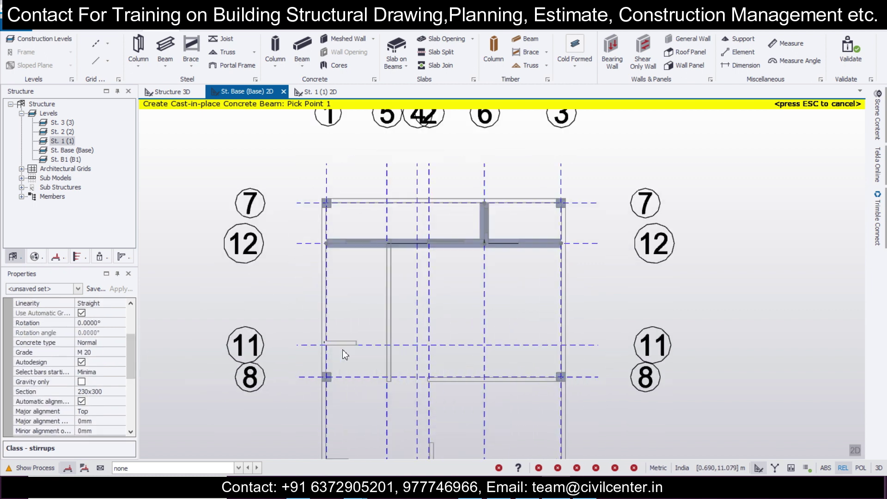
left_click(393, 348)
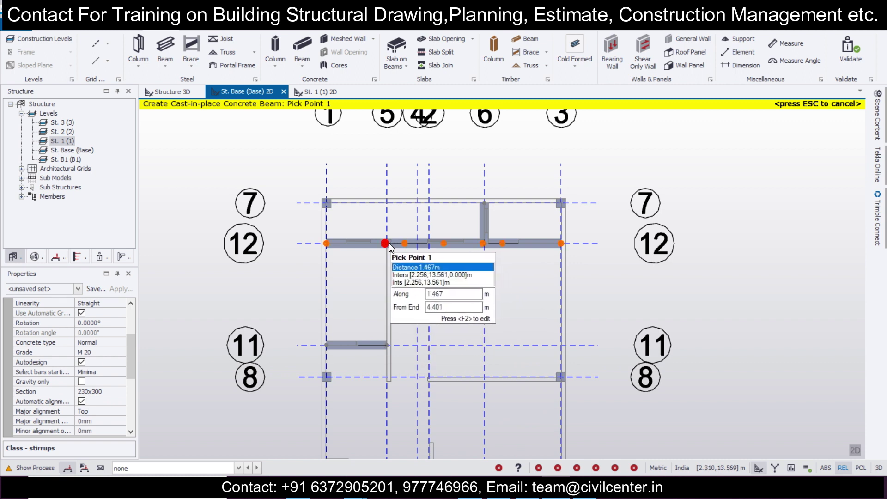
scroll(387, 378, "up", 1)
left_click(387, 377)
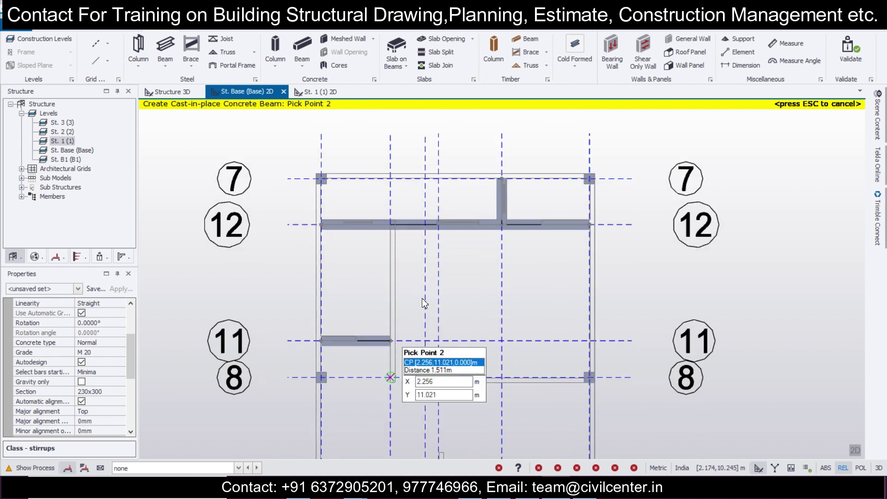
left_click(397, 225)
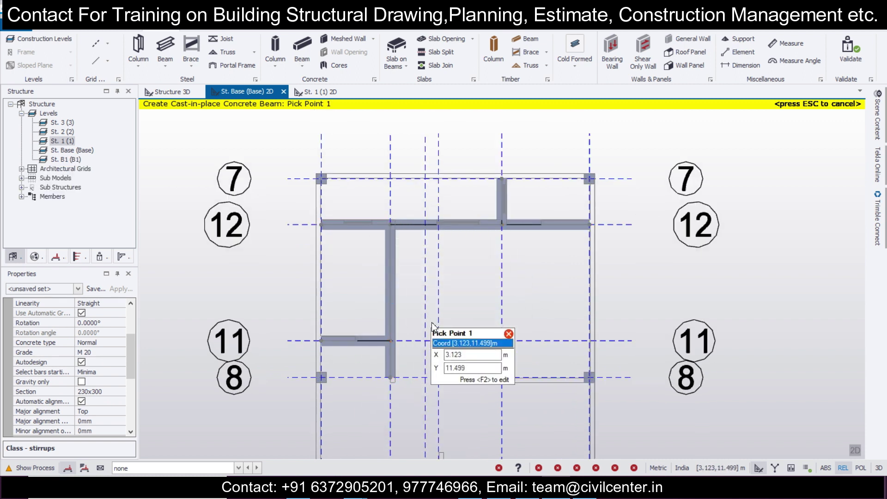
Place a beam on grid line 2 from line 9 to line 8, along the internal wall
middle_click_drag(453, 355, 398, 225)
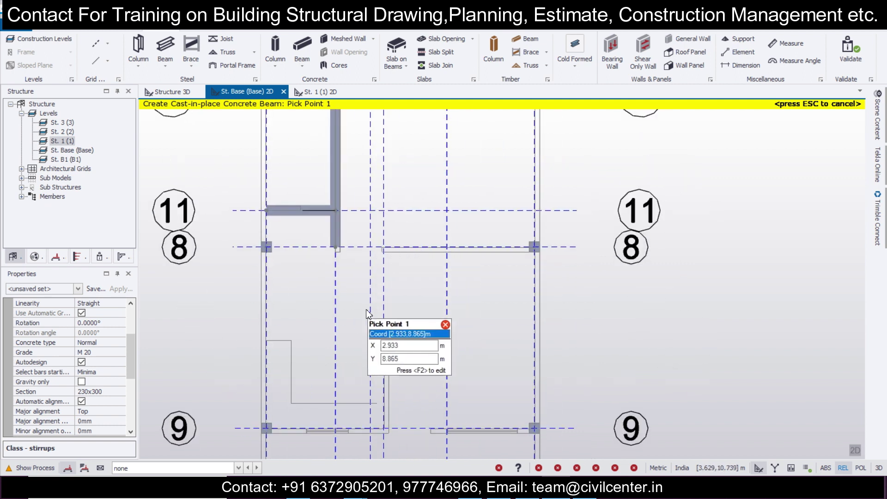
scroll(371, 338, "down", 2)
middle_click_drag(404, 359, 380, 274)
scroll(330, 331, "up", 2)
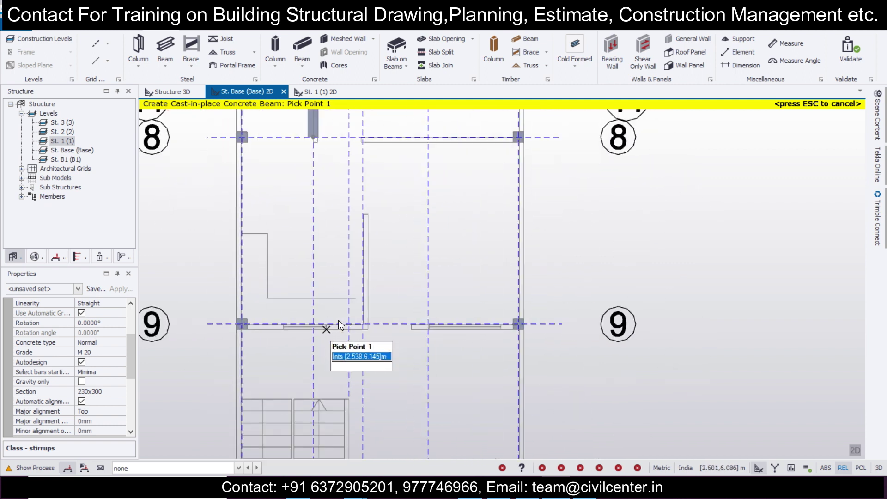
scroll(330, 334, "down", 1)
scroll(361, 332, "up", 1)
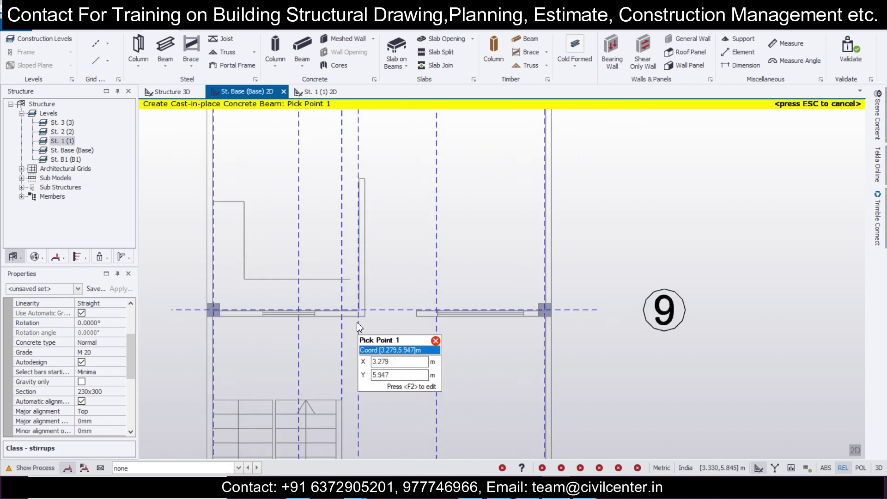
left_click(368, 320)
middle_click_drag(400, 239, 398, 330)
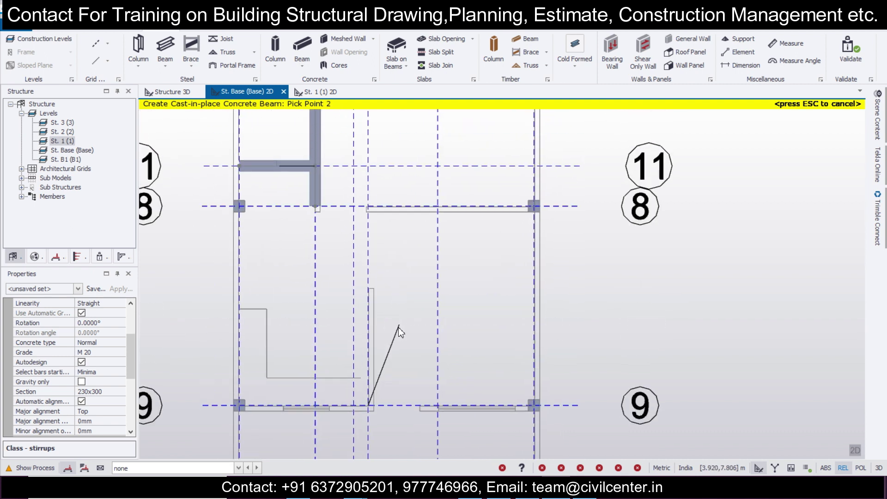
left_click(368, 203)
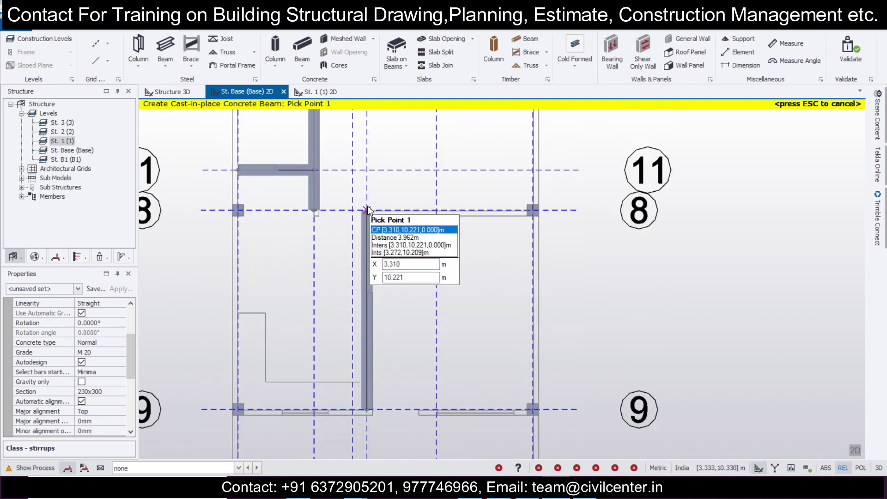
Place a beam on grid line 4 from line 10 to line 9, beside the staircase
scroll(391, 251, "down", 1)
middle_click_drag(406, 322, 348, 158)
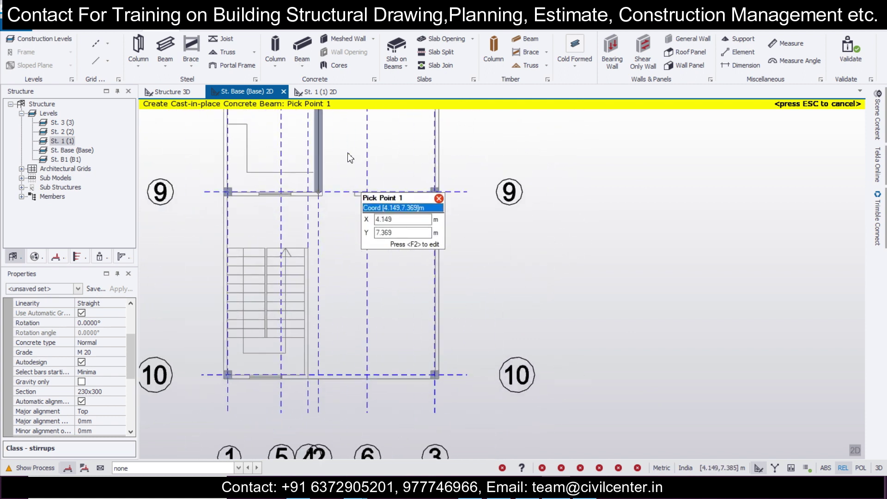
scroll(307, 398, "up", 2)
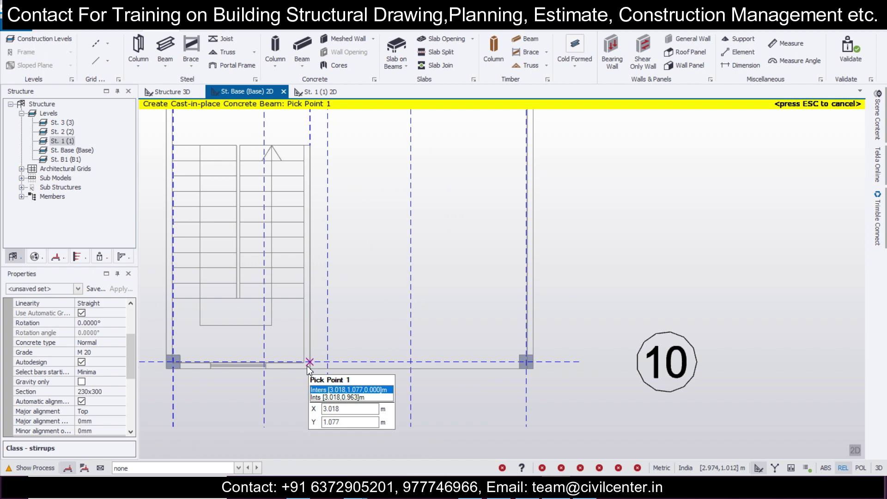
left_click(307, 367)
middle_click_drag(340, 240, 380, 451)
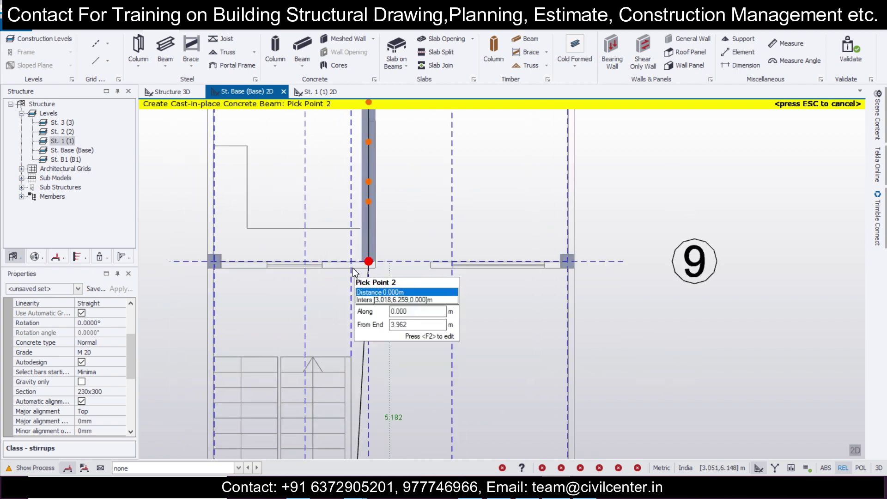
left_click(351, 267)
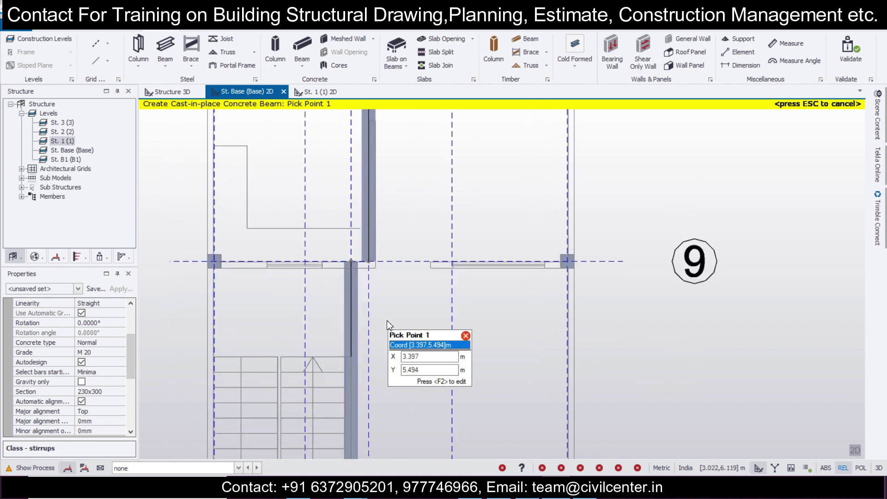
Finish placing beams and review their layout across the St. Base plan
scroll(387, 320, "down", 2)
middle_click_drag(405, 387, 366, 308)
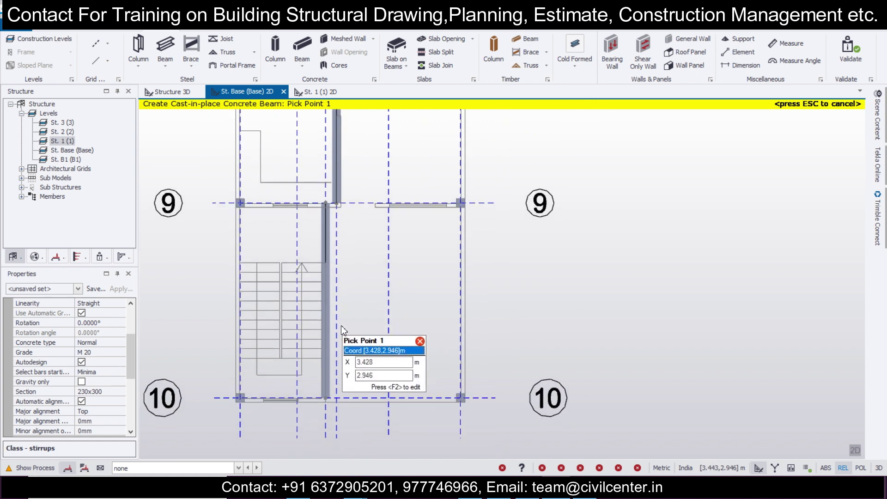
scroll(351, 323, "down", 1)
scroll(368, 361, "down", 2)
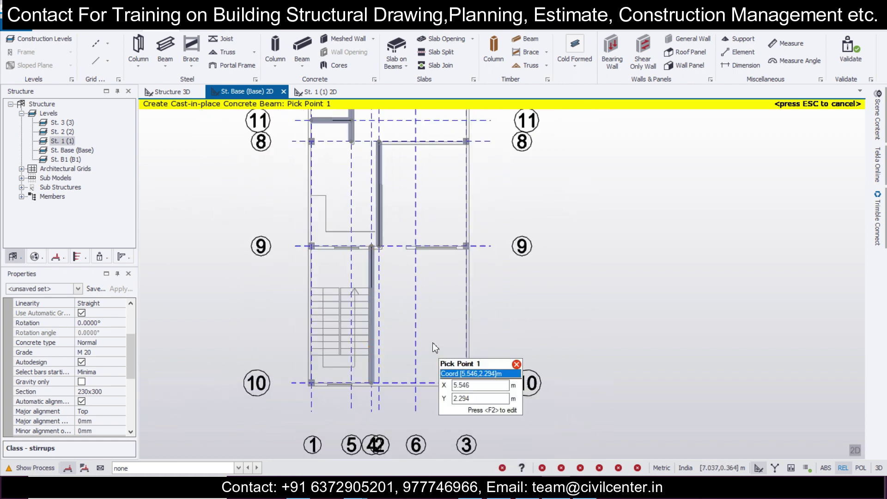
scroll(431, 309, "down", 4)
middle_click_drag(405, 129, 442, 297)
scroll(462, 302, "up", 3)
scroll(466, 295, "up", 1)
key("Escape")
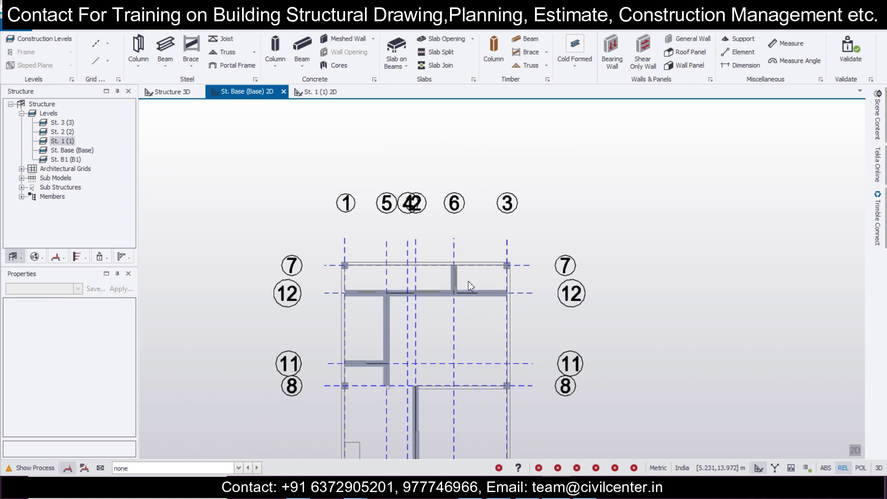
scroll(463, 283, "up", 2)
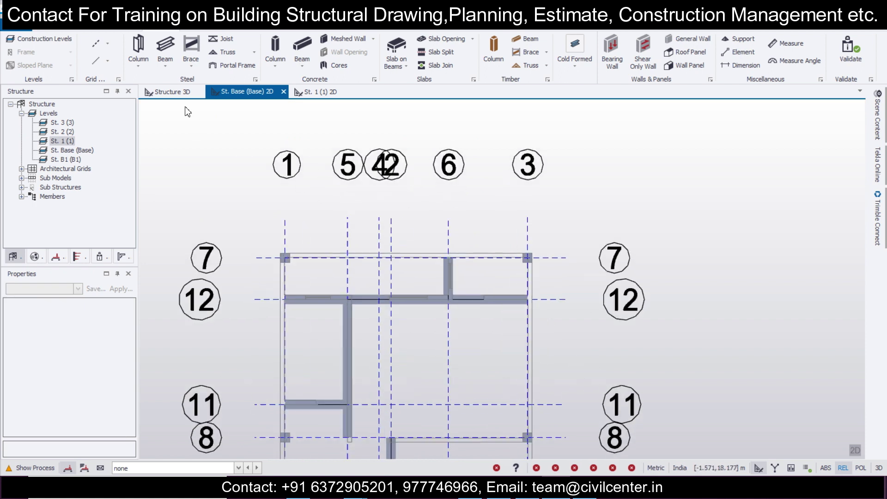
Examine the beam and column reinforcement layouts in the concrete design settings, and accept the settings
left_click(319, 29)
left_click(27, 51)
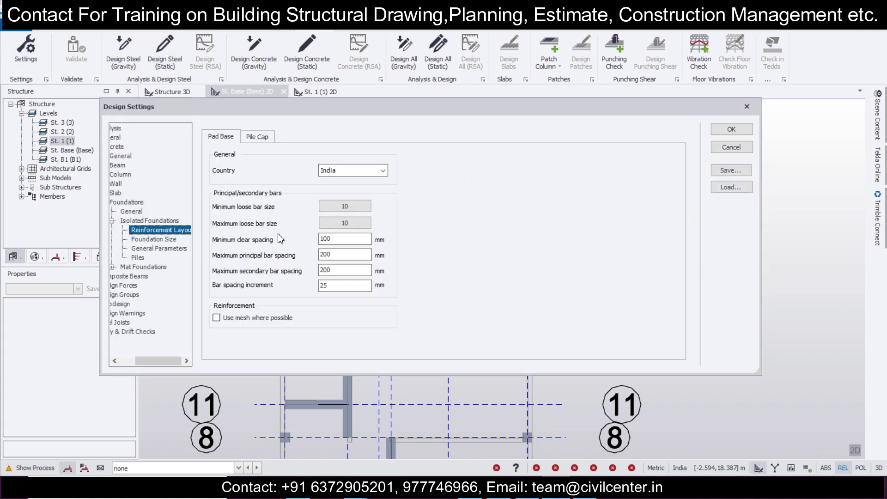
left_click_drag(171, 360, 156, 362)
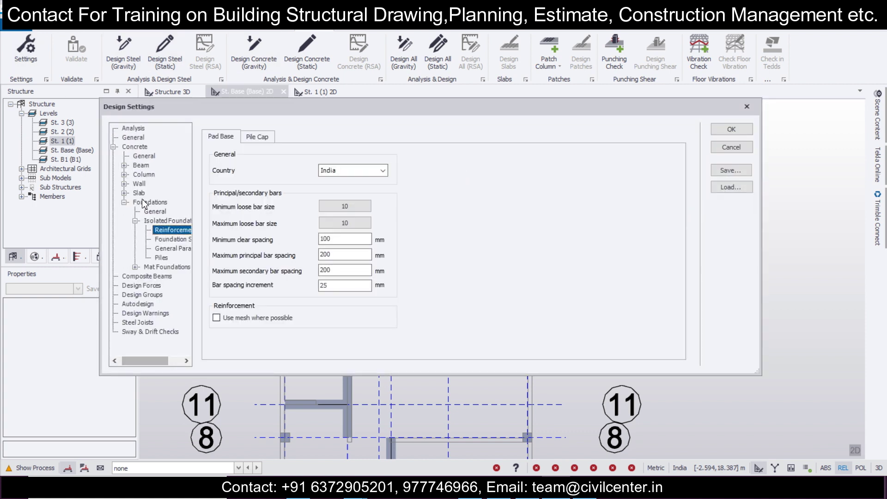
left_click(124, 166)
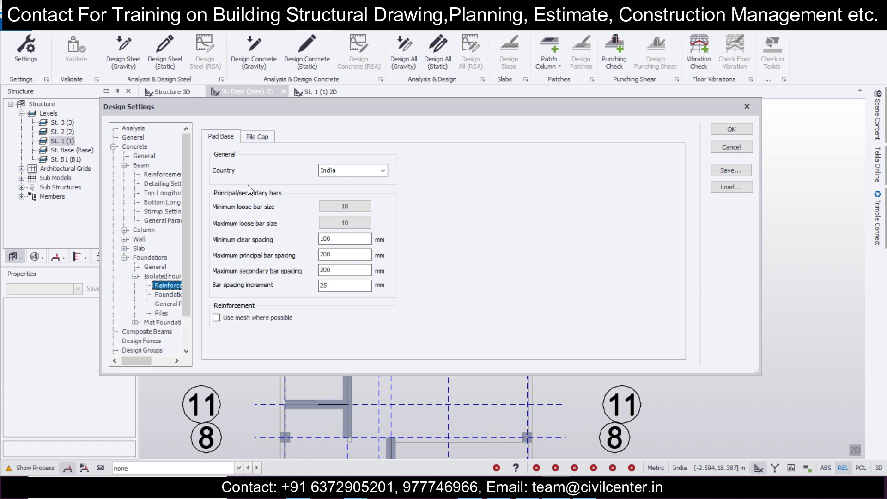
left_click(162, 175)
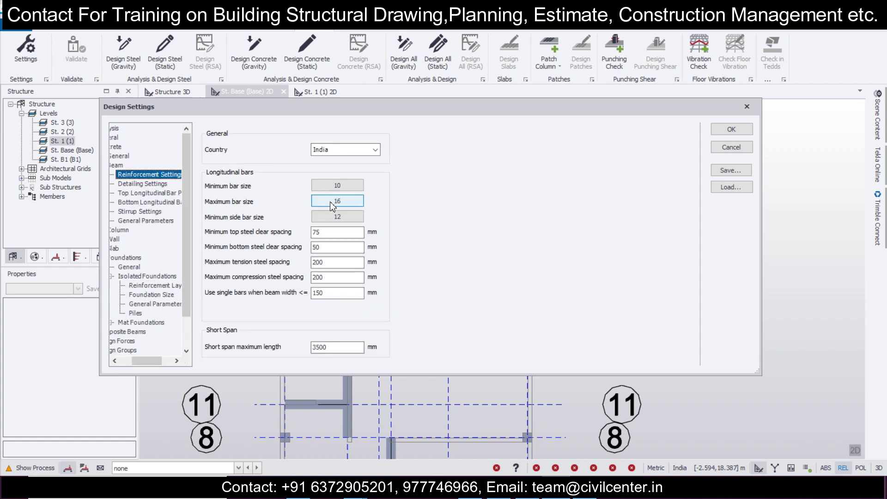
left_click_drag(149, 362, 119, 221)
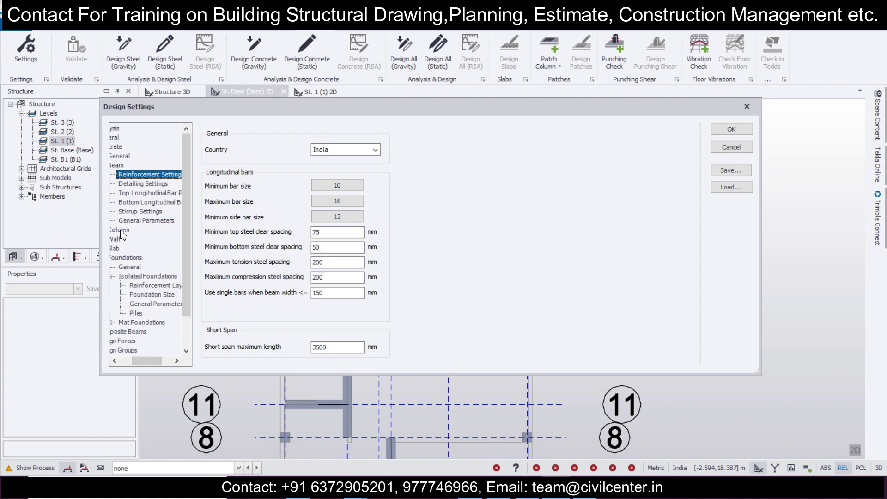
left_click(122, 231)
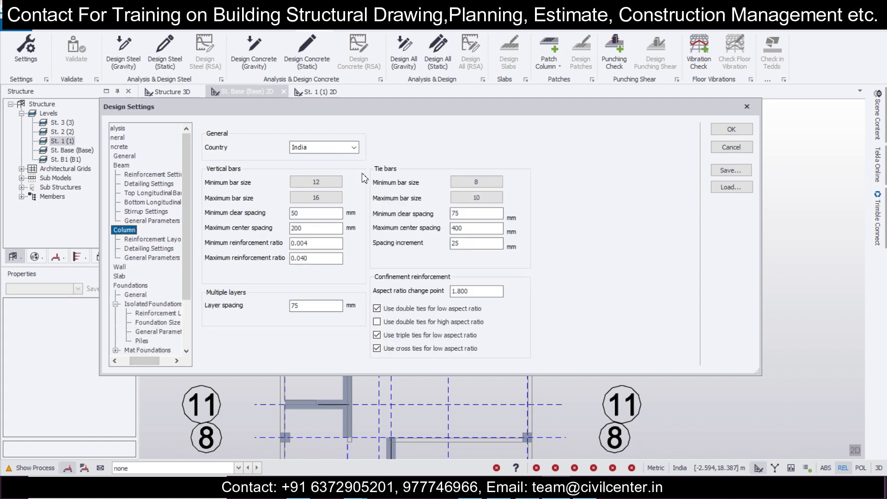
left_click(731, 130)
Set the fixity at both ends of the short beam on grid line 6 between lines 7 and 12 to Pin
scroll(446, 242, "down", 3)
middle_click_drag(409, 262, 392, 223)
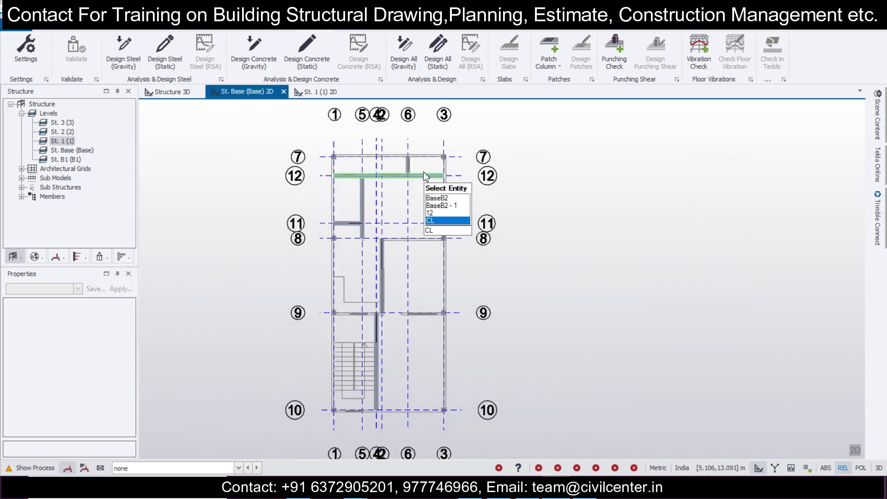
scroll(410, 167, "up", 4)
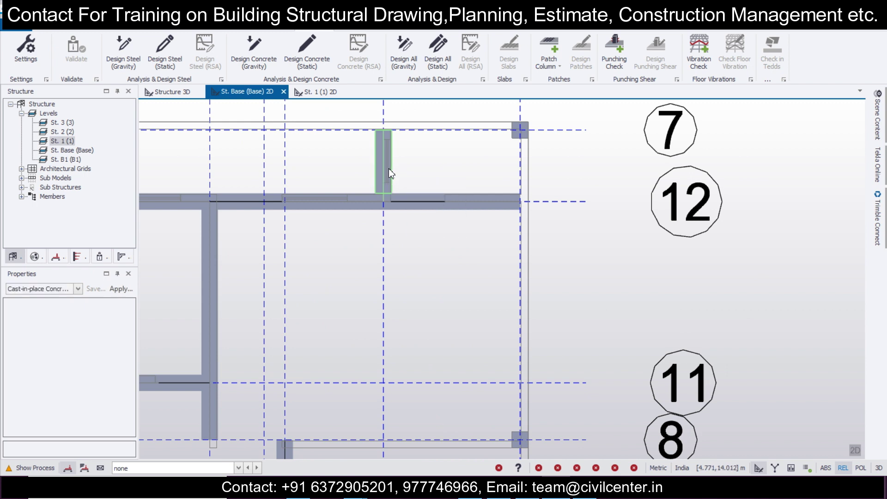
left_click(390, 174)
double_click(389, 170)
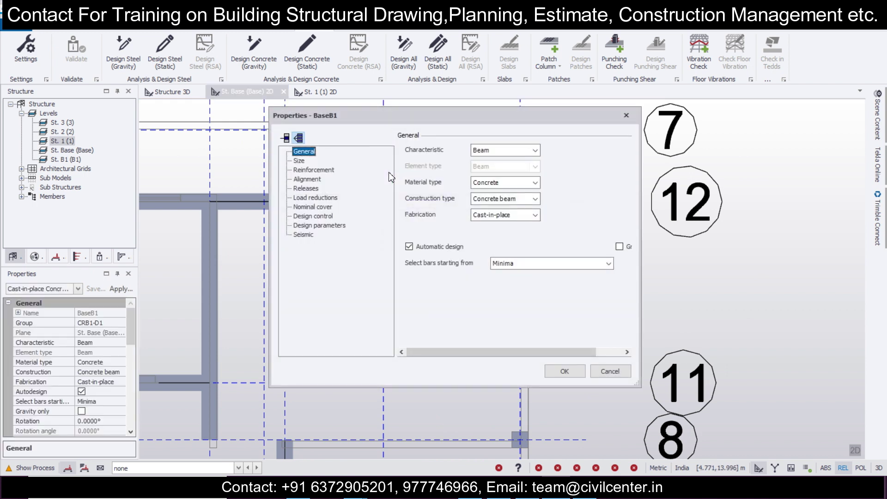
left_click(314, 189)
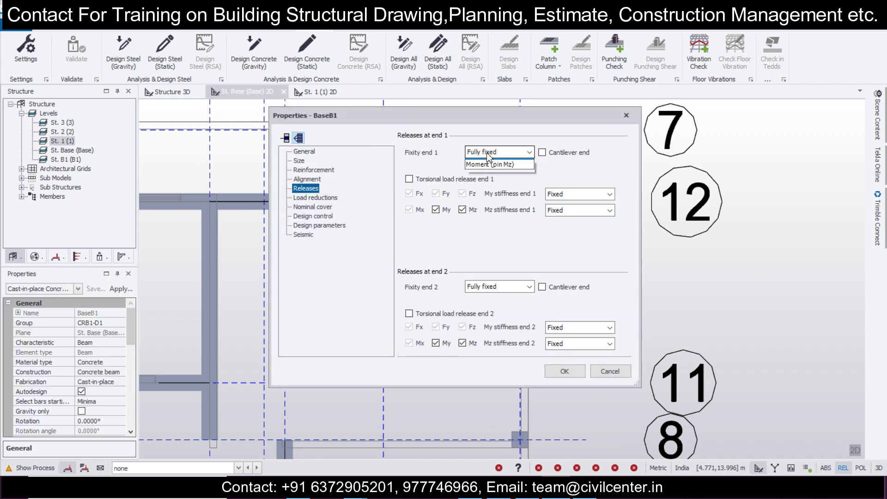
left_click(494, 165)
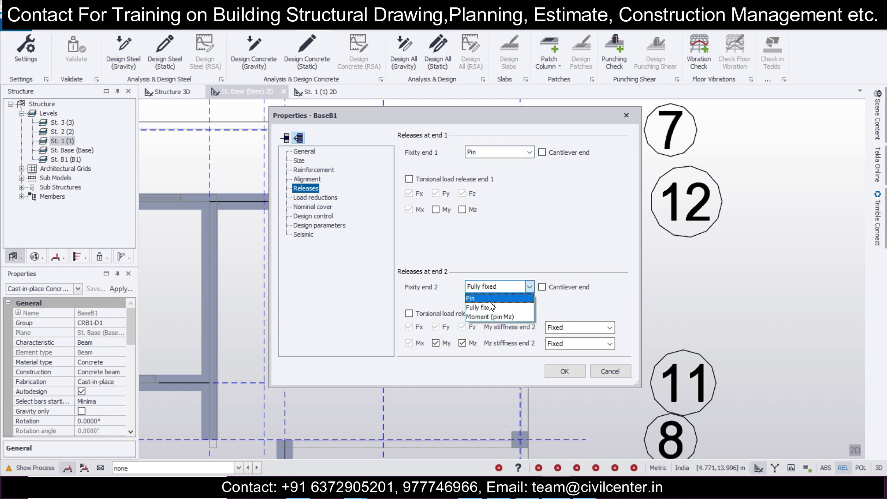
left_click(489, 299)
left_click(564, 372)
Set the end 1 and end 2 fixity of the beam on grid line 12 to Pin
scroll(443, 294, "down", 2)
middle_click_drag(332, 265, 434, 287)
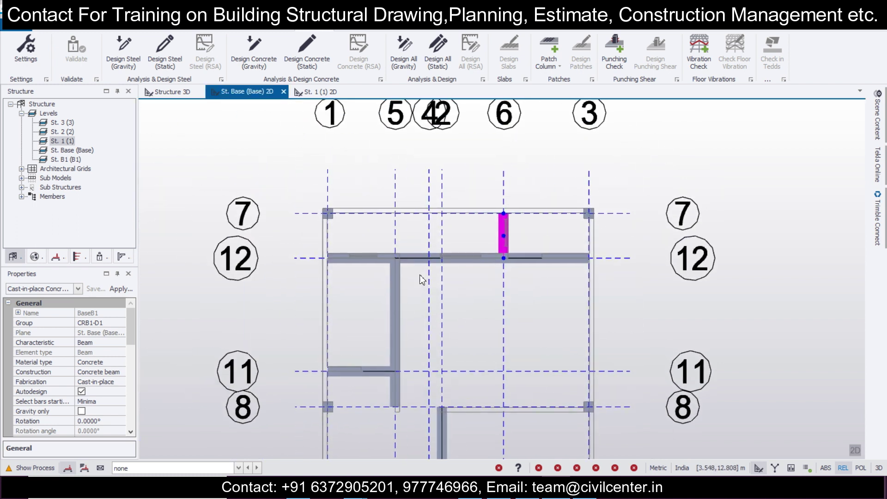
scroll(419, 268, "up", 2)
double_click(363, 257)
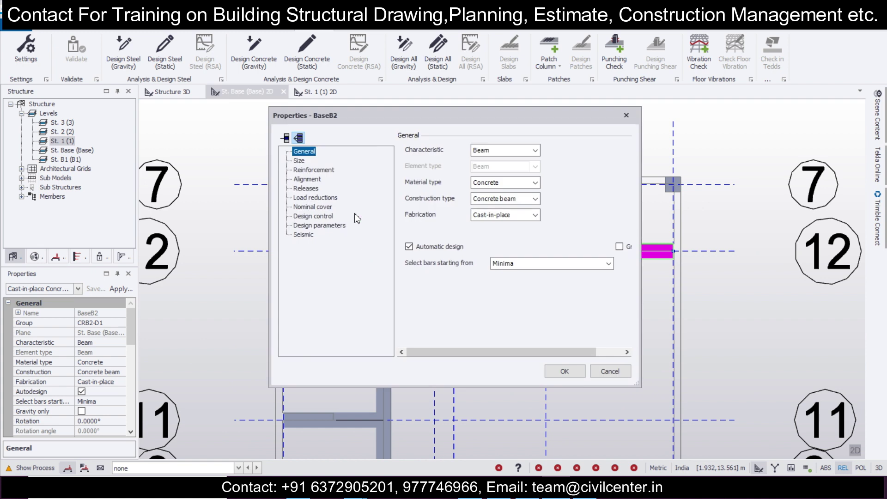
left_click(305, 189)
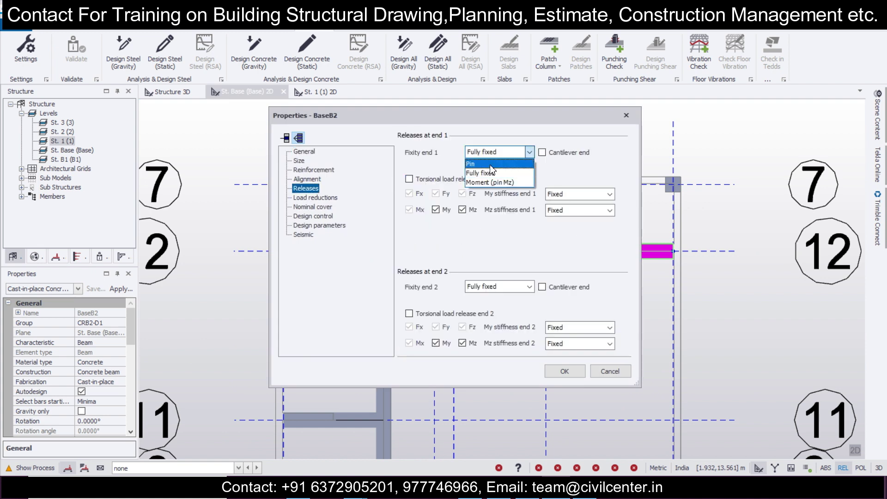
left_click(501, 300)
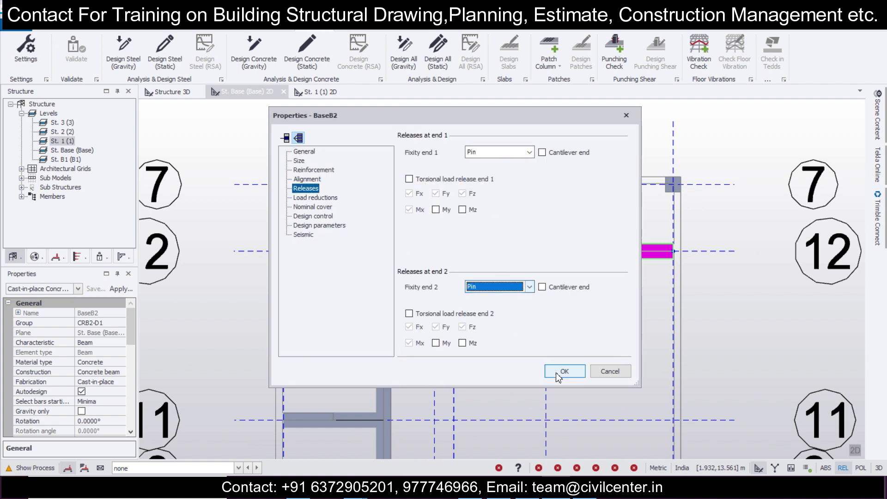
left_click(564, 372)
Set the end 1 and end 2 fixity of the beam on grid line 5 between lines 8 and 12 to Pin
scroll(415, 242, "down", 3)
left_click(378, 252)
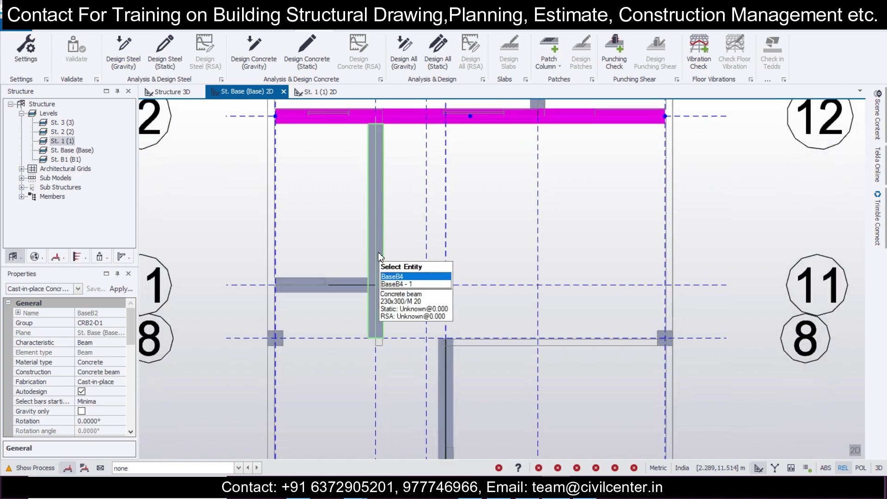
left_click(378, 251)
double_click(378, 251)
left_click(309, 189)
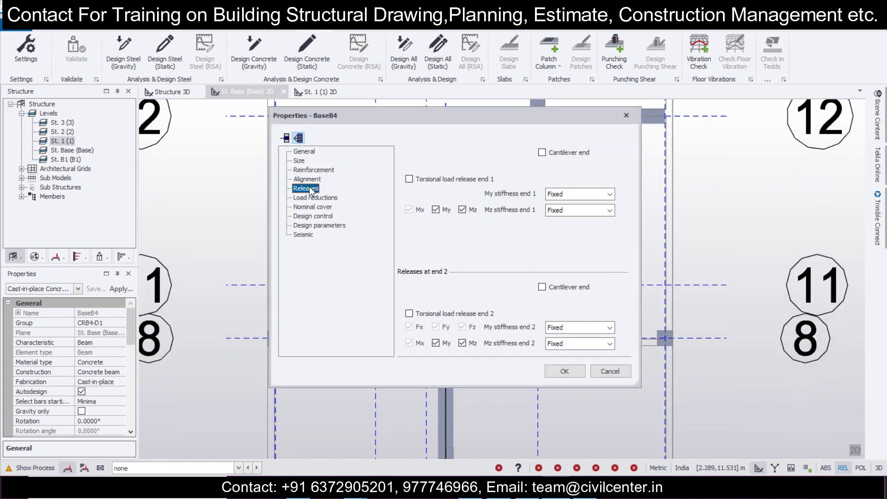
left_click(502, 165)
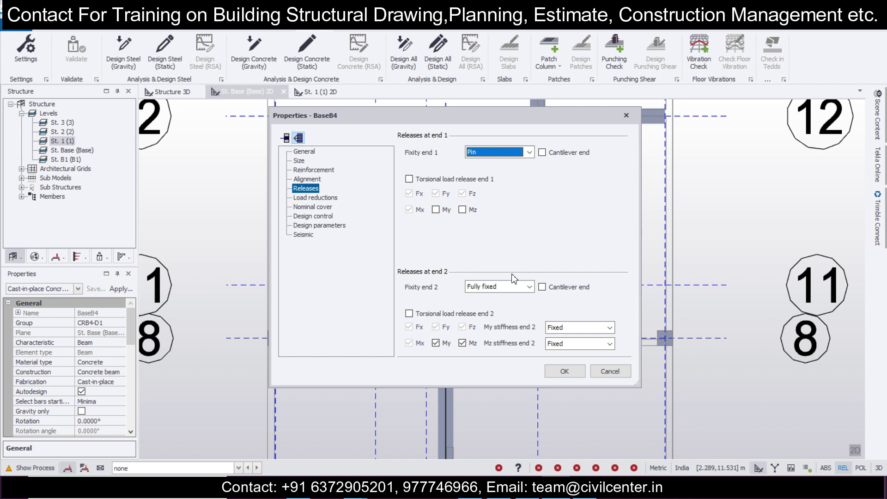
left_click(510, 299)
left_click(564, 371)
Set both end releases of the beam on grid line 11 between lines 1 and 5 to Pin
left_click(331, 287)
left_click(332, 287)
double_click(332, 286)
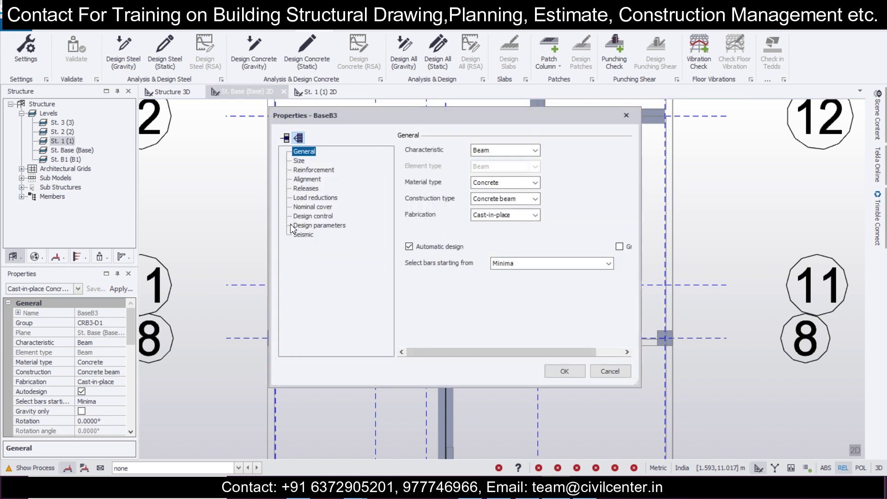
left_click(307, 189)
left_click(478, 153)
left_click(486, 165)
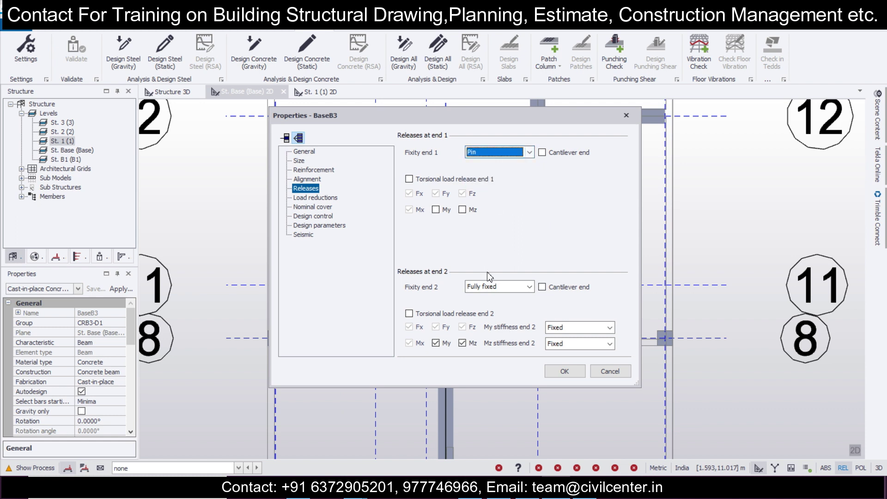
left_click(496, 287)
left_click(484, 299)
left_click(571, 372)
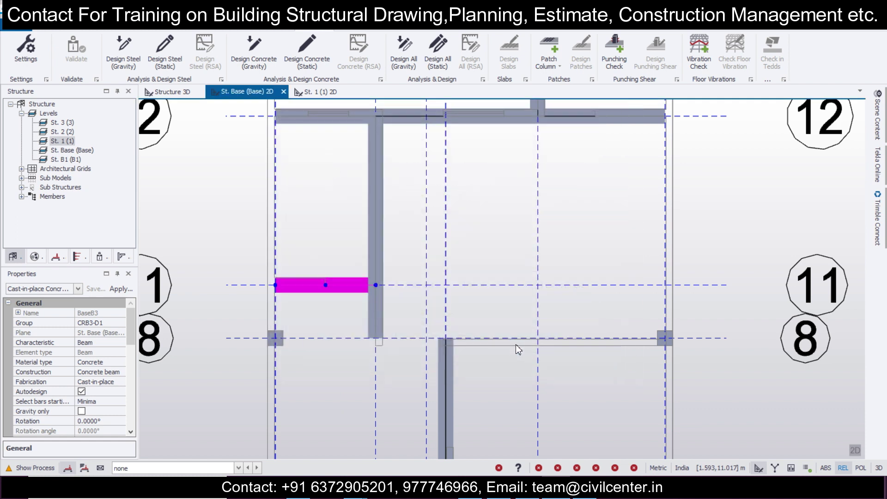
Set both end releases of the beam on grid line 2 between lines 8 and 9 to Pin
scroll(514, 342, "down", 4)
middle_click_drag(508, 340, 421, 163)
scroll(380, 238, "up", 3)
double_click(378, 232)
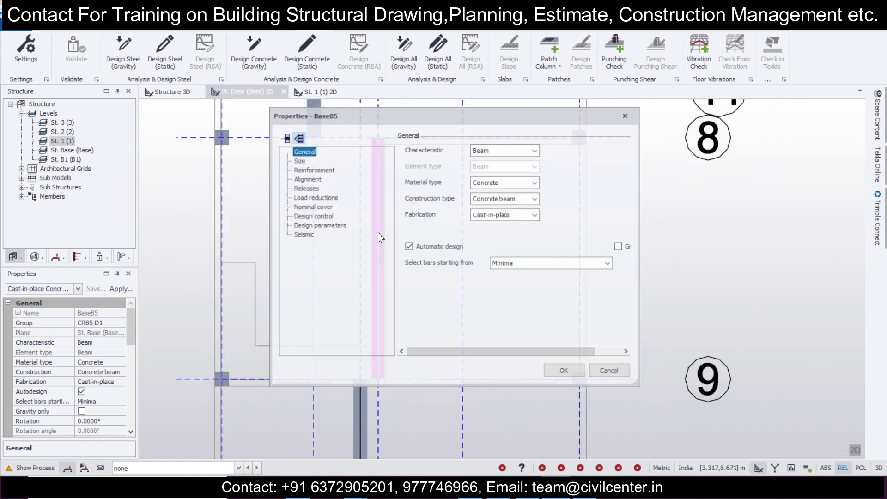
left_click(306, 188)
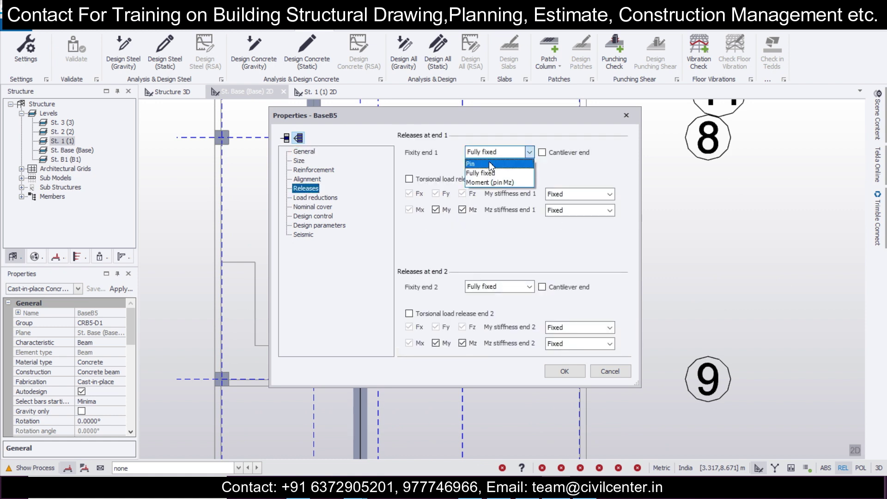
left_click(491, 164)
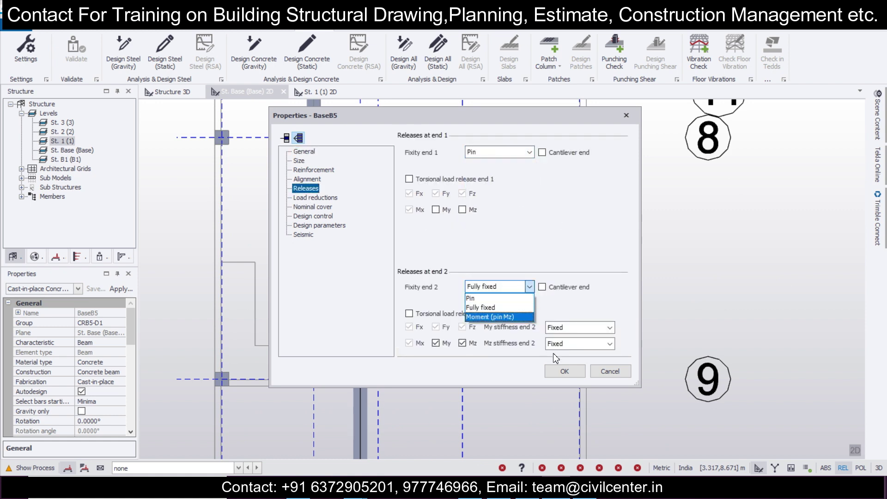
left_click(505, 300)
left_click(565, 371)
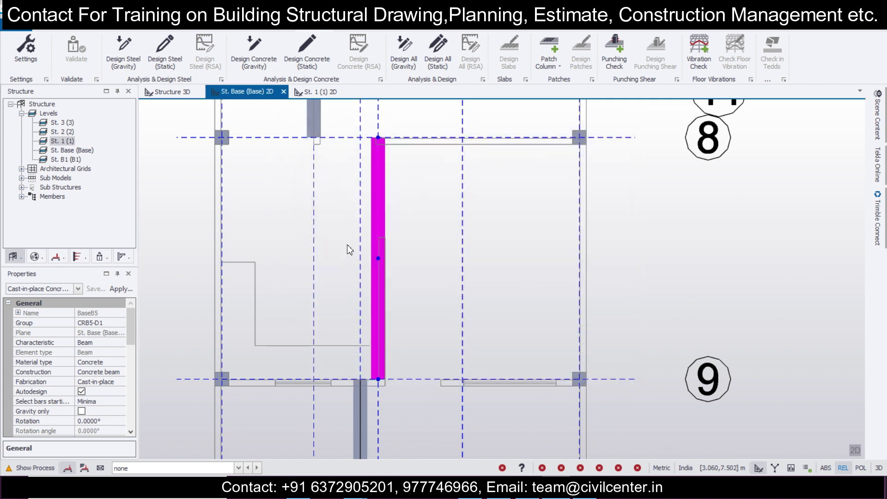
Set both end releases of the beam on grid line 4 beside the staircase to Pin
middle_click_drag(364, 388, 365, 226)
scroll(365, 226, "up", 1)
double_click(359, 234)
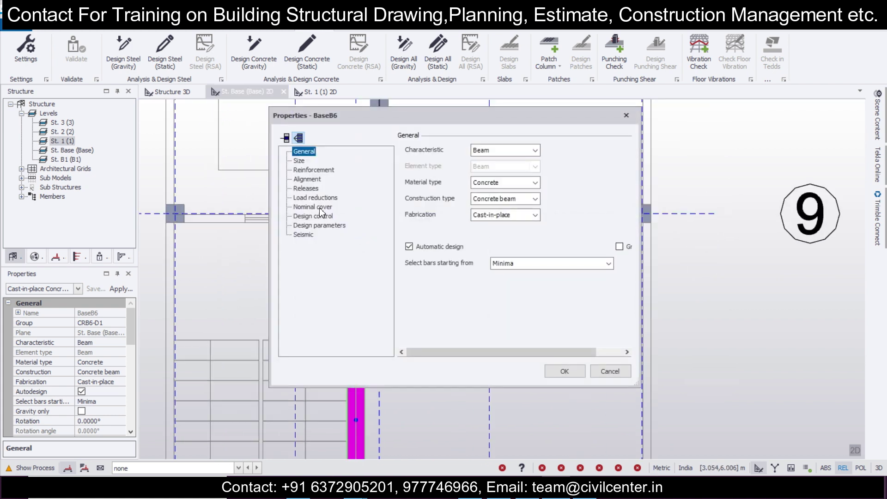
left_click(306, 189)
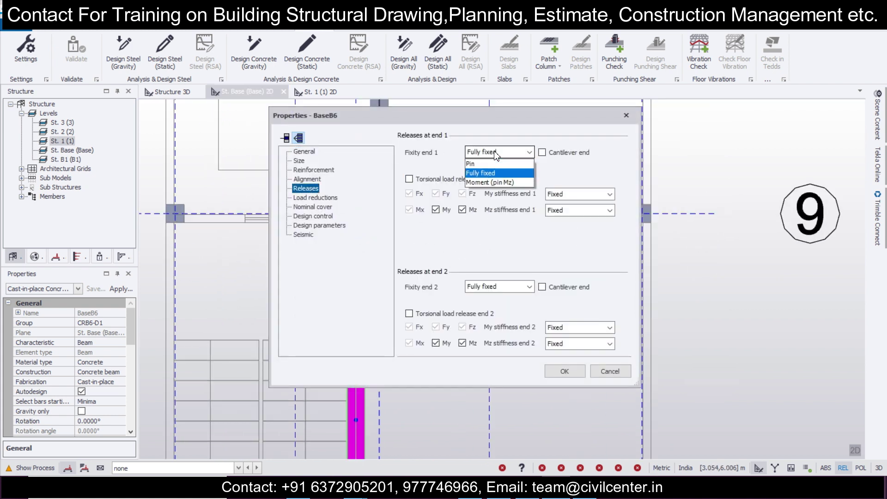
left_click(505, 164)
left_click(518, 287)
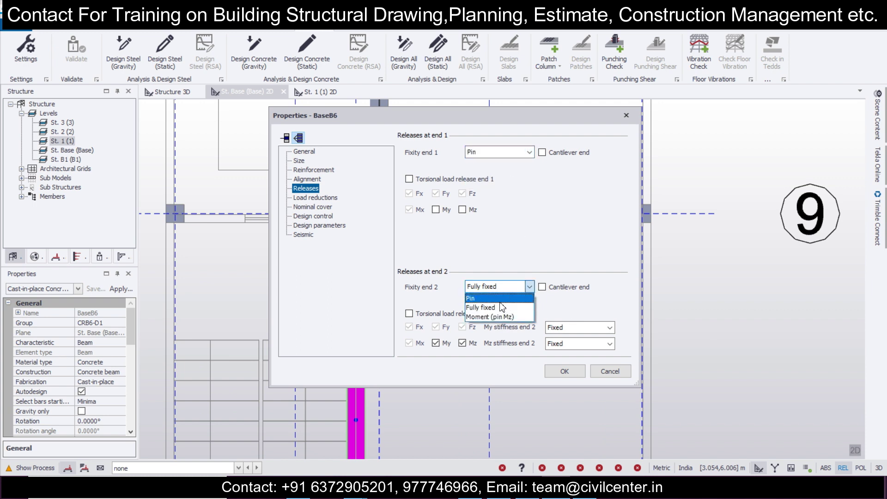
left_click(481, 298)
left_click(564, 371)
Place a b230x300 concrete beam along grid line 7 from line 1 to line 3
scroll(394, 174, "up", 2)
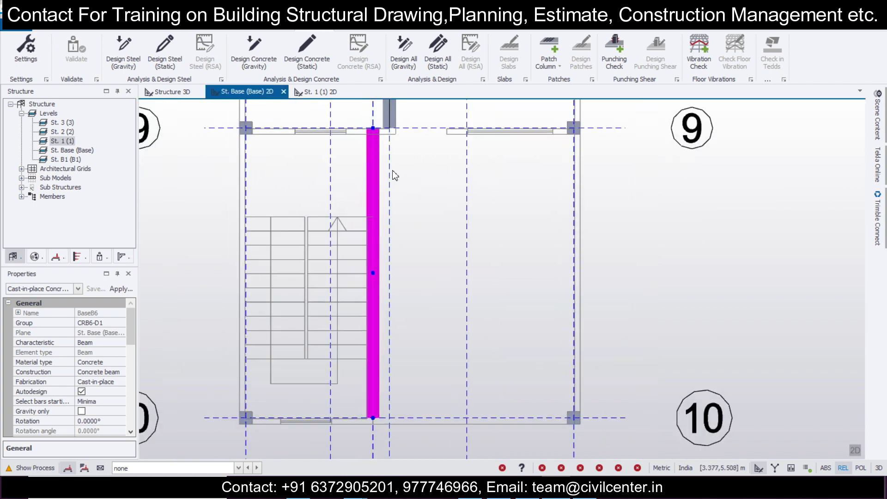
scroll(392, 174, "down", 2)
mouse_move(390, 208)
middle_click_drag(380, 110, 389, 297)
middle_click_drag(358, 132, 337, 306)
scroll(359, 203, "up", 1)
scroll(359, 203, "down", 1)
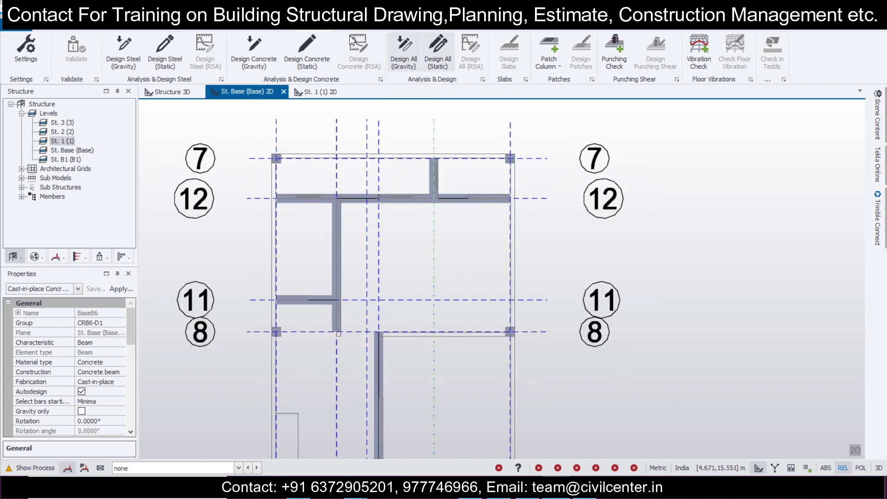
left_click(156, 29)
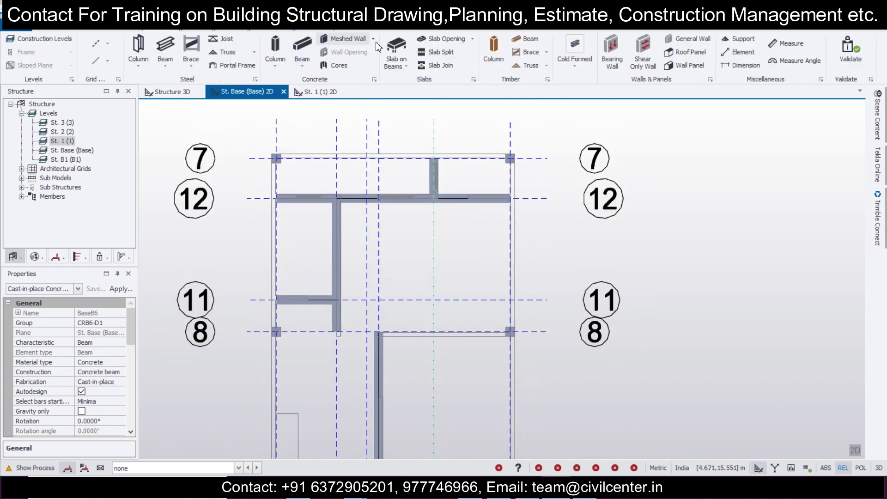
left_click(301, 46)
left_click(77, 288)
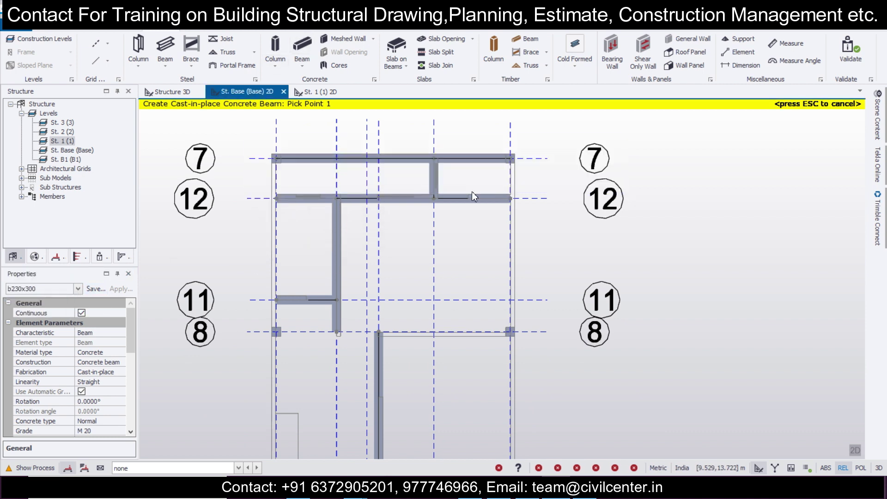
Place b230x300 beams along the full length of grid line 1 and across the building on grid lines 8 and 9
scroll(472, 190, "down", 2)
scroll(323, 203, "down", 1)
middle_click_drag(323, 204, 368, 191)
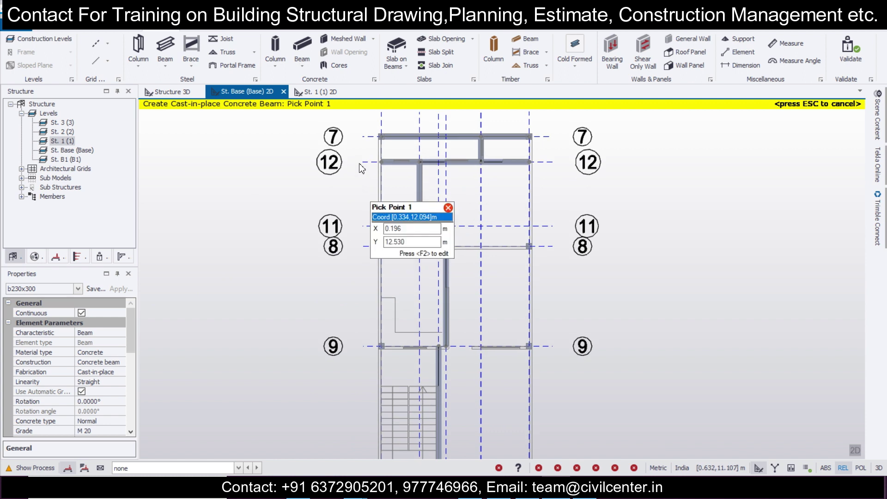
scroll(370, 124, "down", 1)
left_click_drag(370, 122, 399, 427)
left_click_drag(354, 221, 609, 256)
left_click_drag(353, 298, 702, 363)
Place b230x300 beams along grid lines 3 and 10 to close the perimeter, and show the frame in the Structure 3D view
left_click_drag(492, 121, 594, 474)
left_click_drag(333, 395, 628, 451)
scroll(524, 414, "up", 2)
scroll(524, 414, "down", 2)
middle_click_drag(557, 299, 473, 304)
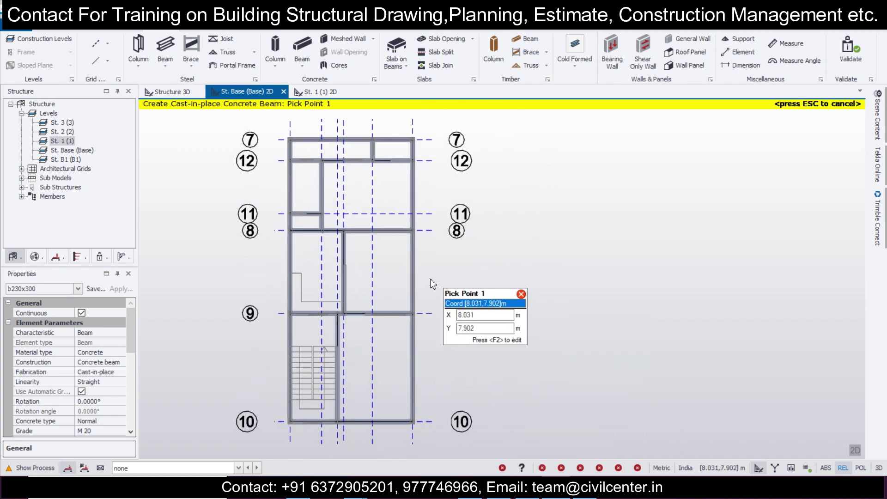
left_click(173, 91)
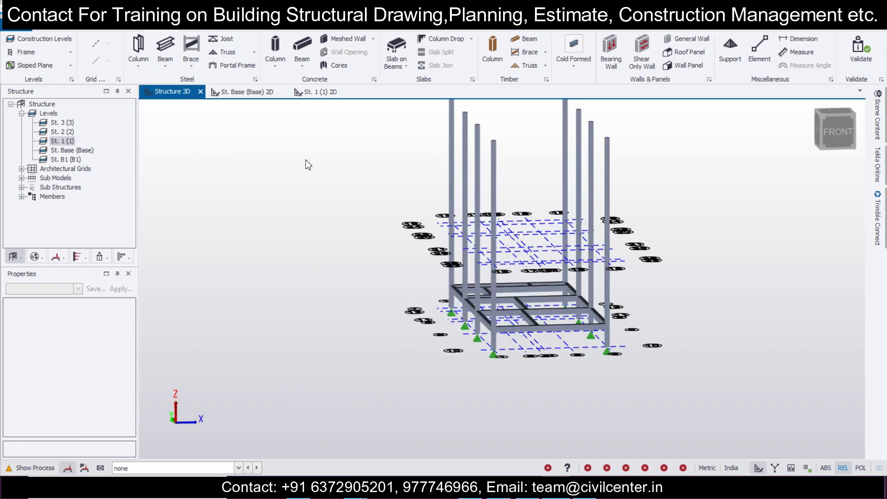
middle_click_drag(336, 359, 313, 119, "shift")
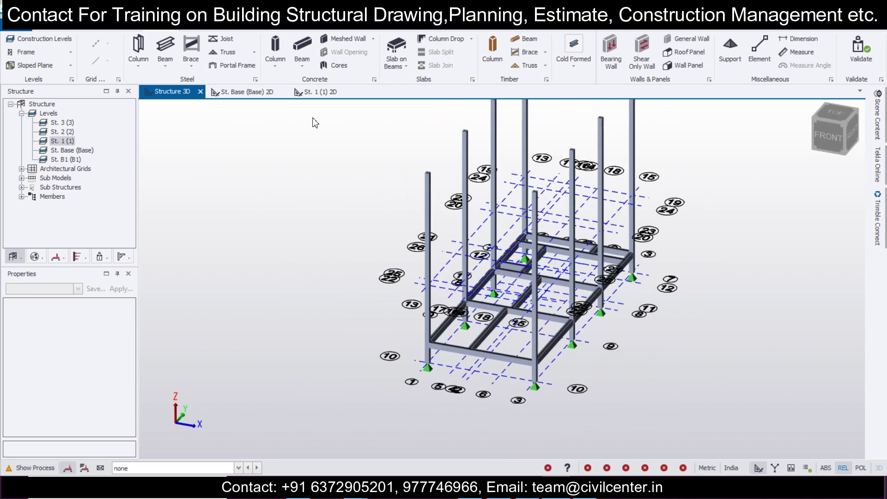
left_click(324, 94)
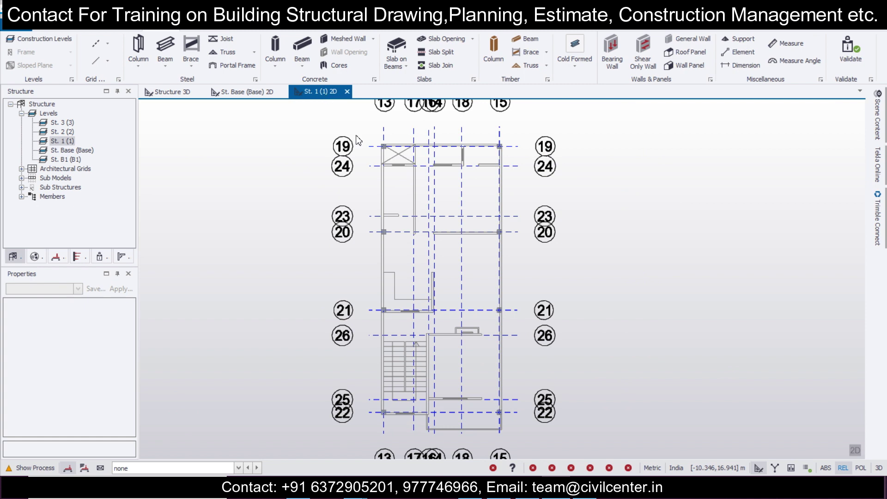
left_click(302, 50)
left_click(78, 290)
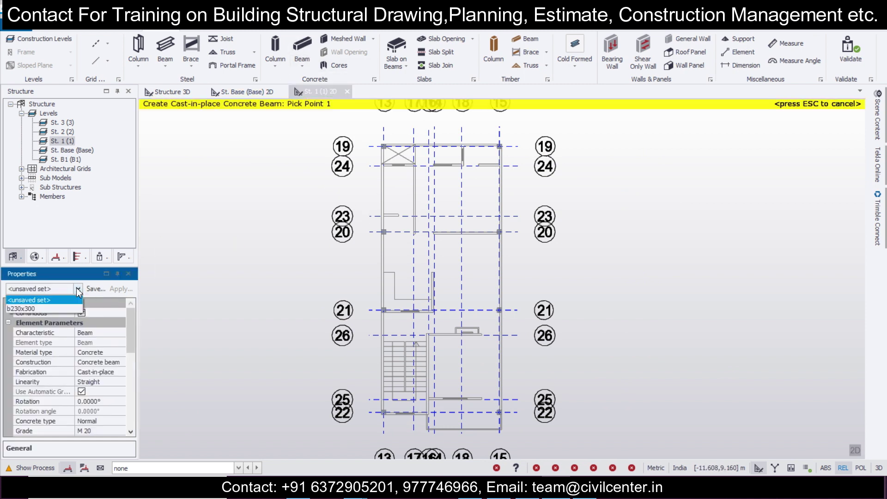
left_click(67, 306)
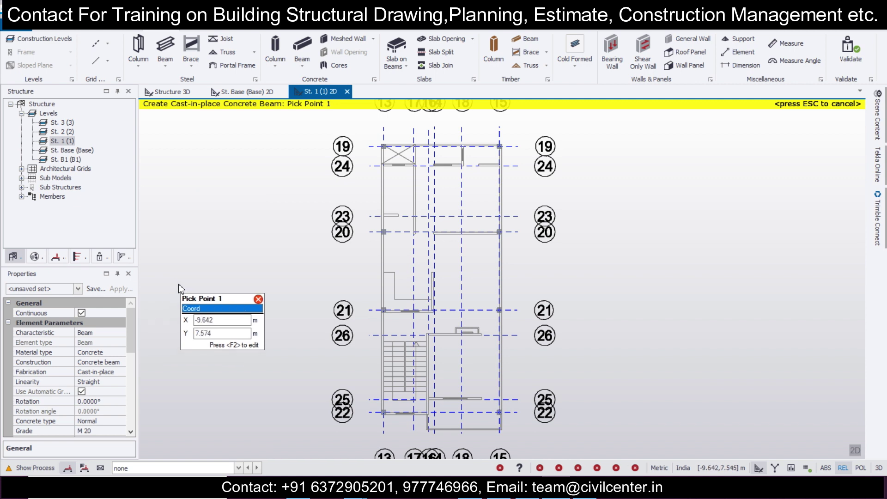
left_click(251, 92)
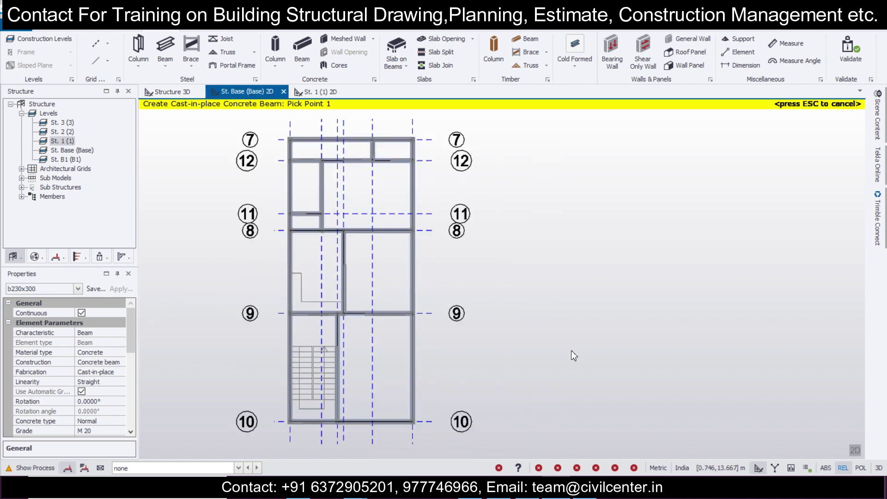
left_click(172, 92)
middle_click_drag(328, 312, 507, 316)
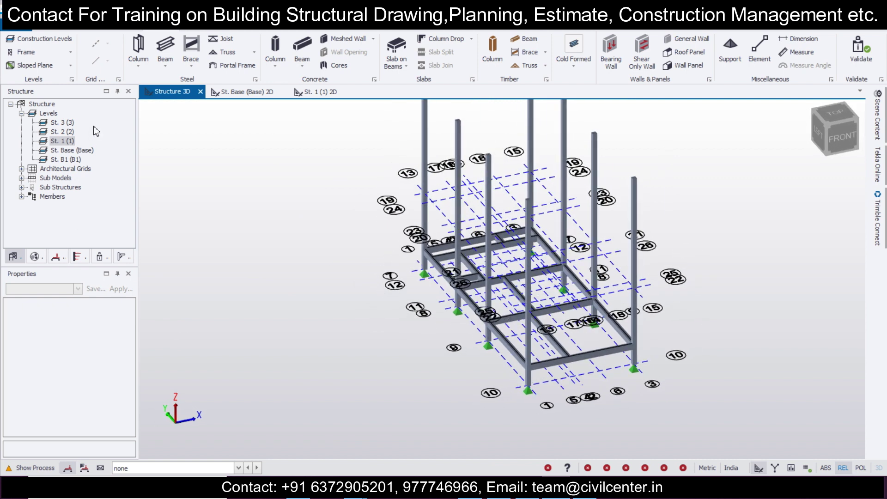
Copy the Base framing to level 1 by setting its construction level source to Base, and return that source to -unique-
left_click(59, 40)
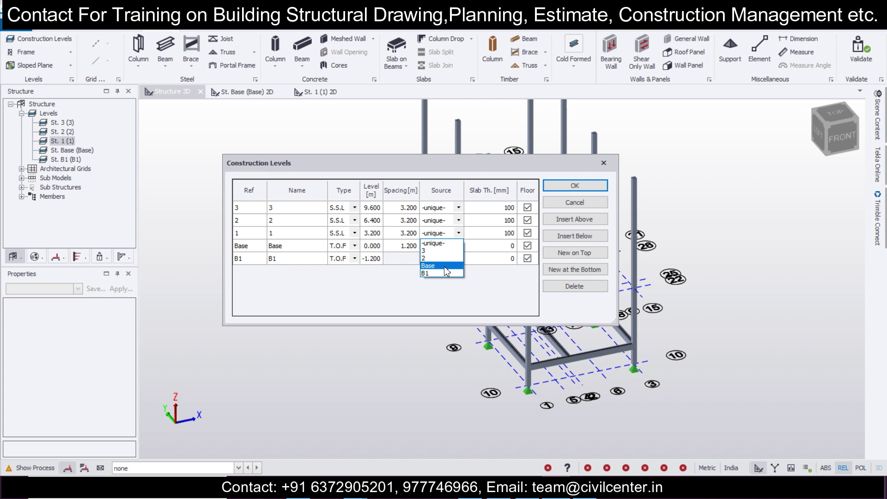
left_click(561, 190)
left_click(61, 40)
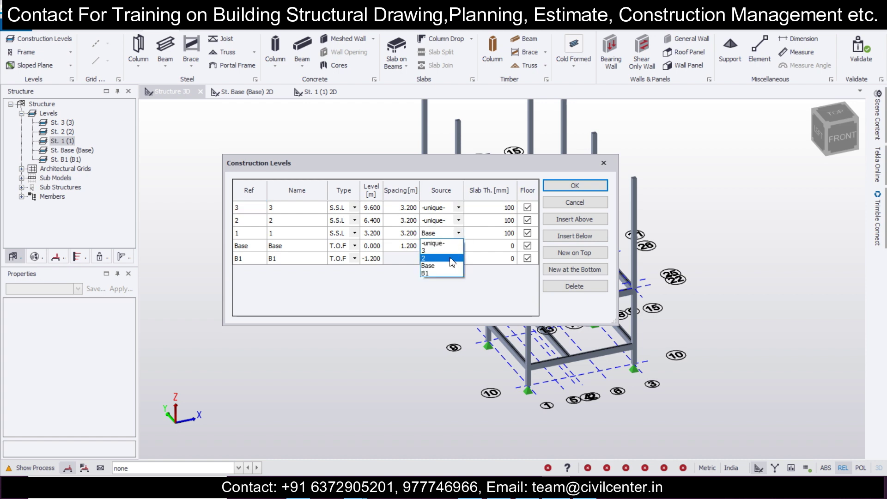
left_click(556, 189)
right_click_drag(647, 302, 601, 300)
left_click(319, 93)
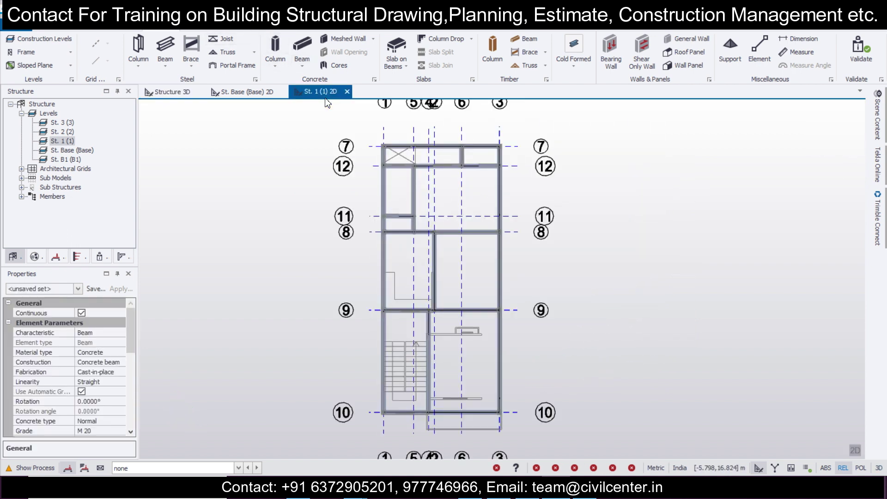
left_click(61, 39)
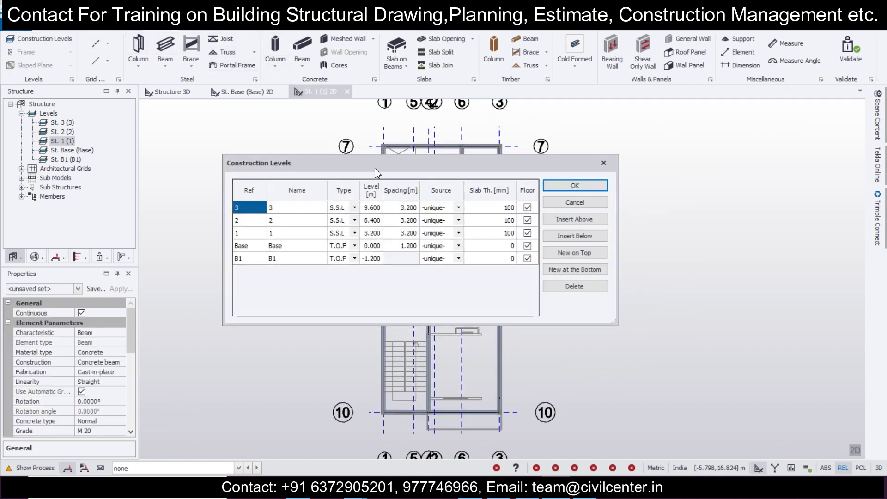
left_click(576, 185)
Examine the copied beams against the level 1 floor plan, especially around the staircase between grid lines 9 and 10
scroll(537, 226, "up", 3)
scroll(536, 227, "down", 2)
middle_click_drag(525, 276, 425, 250)
scroll(387, 316, "up", 1)
scroll(388, 317, "down", 1)
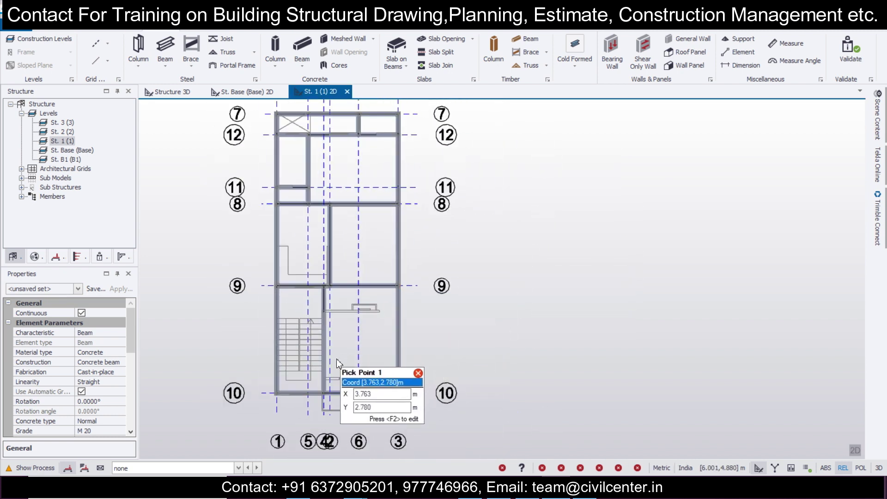
middle_click_drag(352, 292, 368, 323)
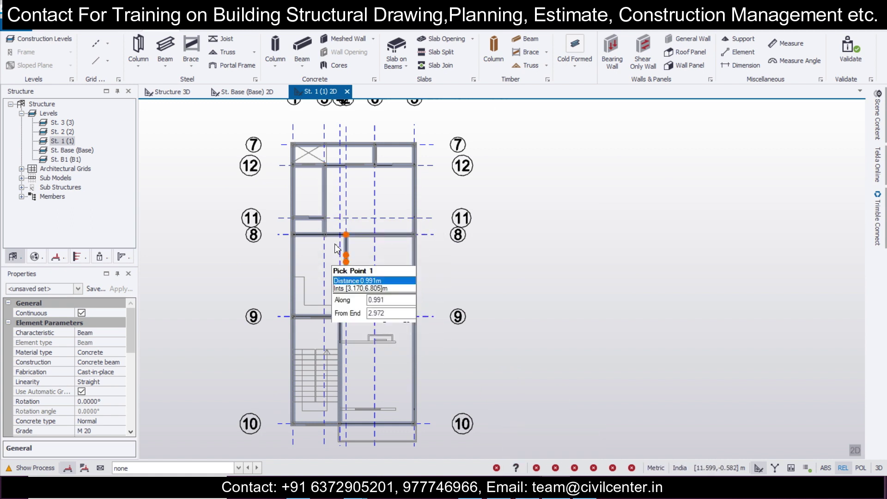
scroll(268, 186, "up", 2)
scroll(373, 202, "down", 2)
scroll(490, 310, "down", 1)
scroll(396, 363, "up", 4)
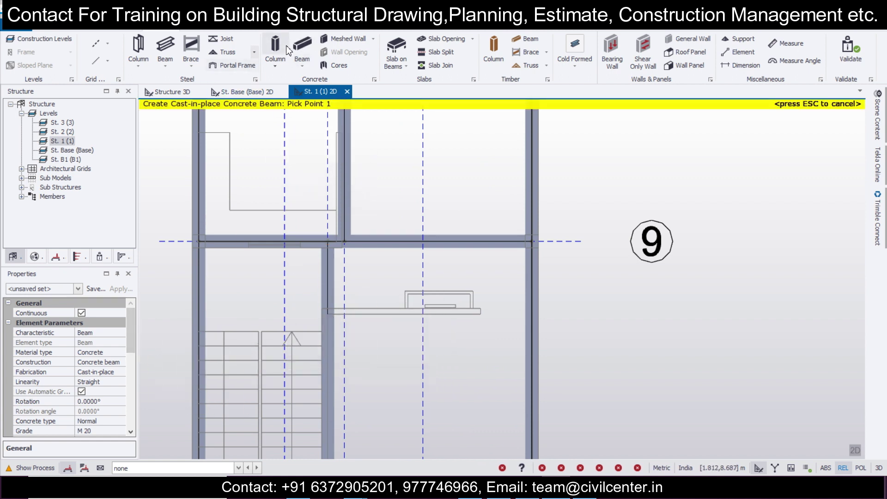
scroll(263, 332, "down", 2)
middle_click_drag(338, 378, 339, 265)
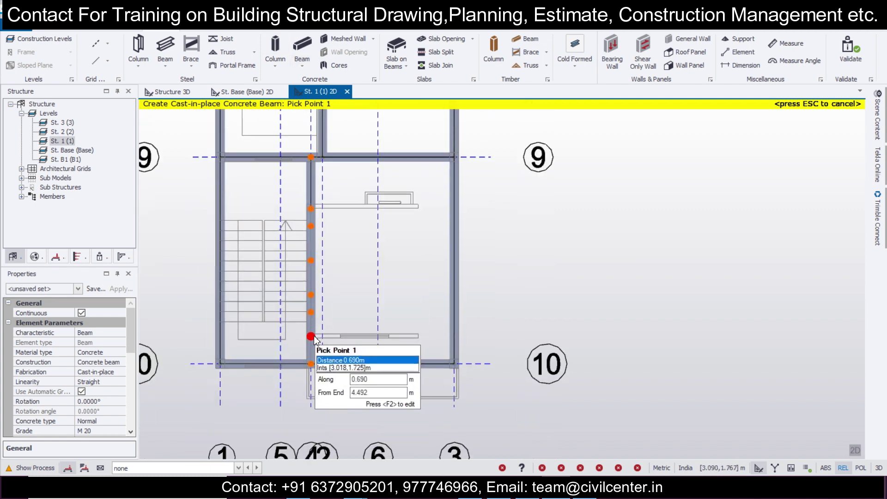
scroll(317, 336, "up", 2)
scroll(322, 339, "down", 2)
Delete the level 1 beam on grid line 4 beside the staircase, between grid lines 9 and 10
key("Escape")
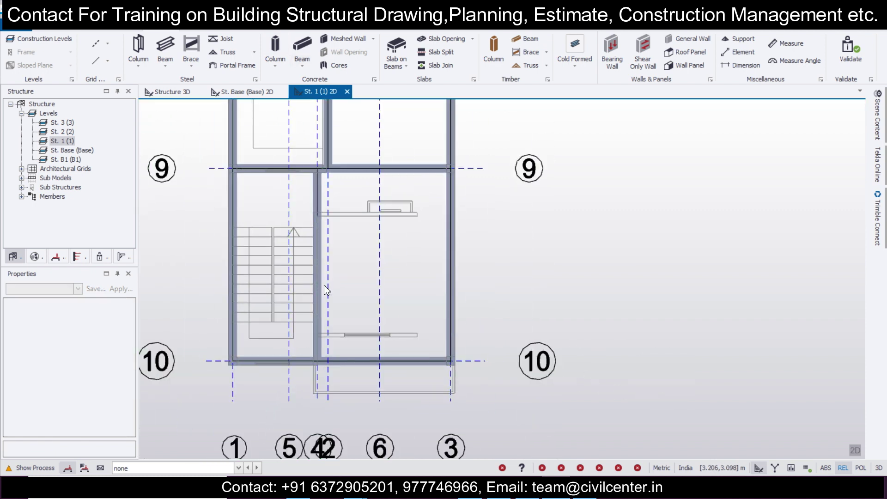
left_click(317, 290)
key("Delete")
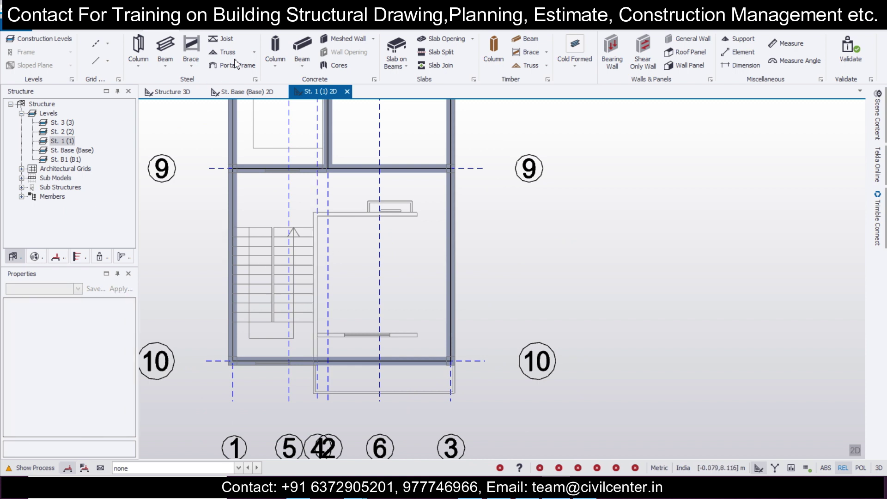
Place two b230x300 concrete beams from grid line 4 to line 3 along the room's two cross walls between lines 9 and 10
left_click(293, 48)
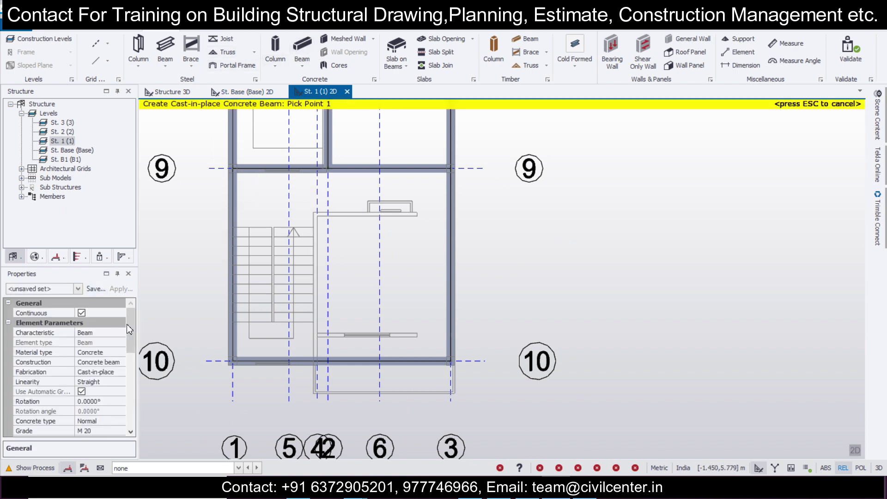
left_click_drag(130, 329, 134, 354)
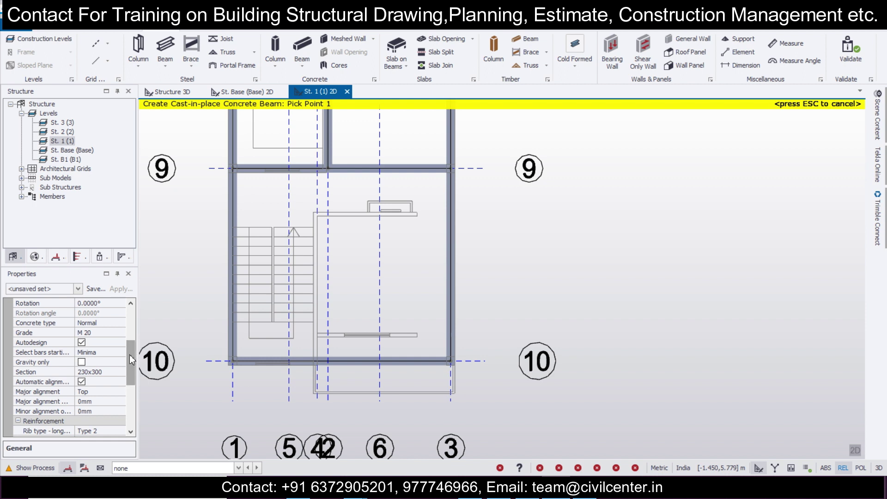
left_click(76, 289)
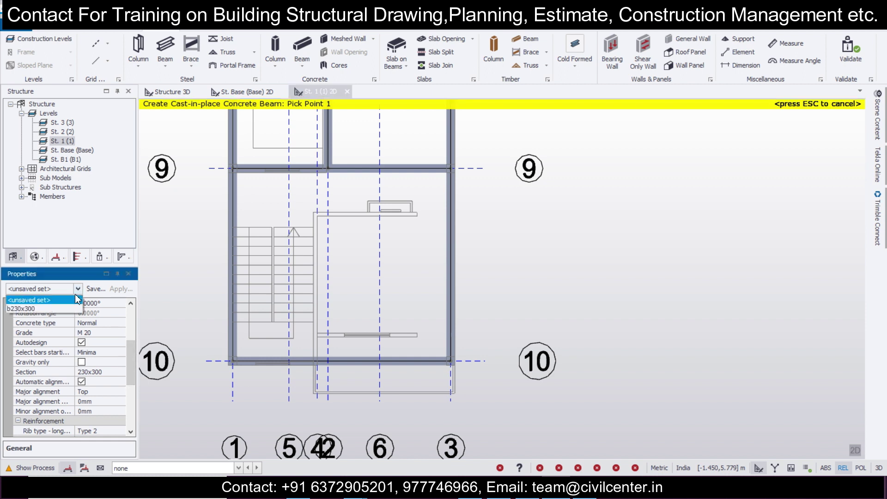
left_click(317, 213)
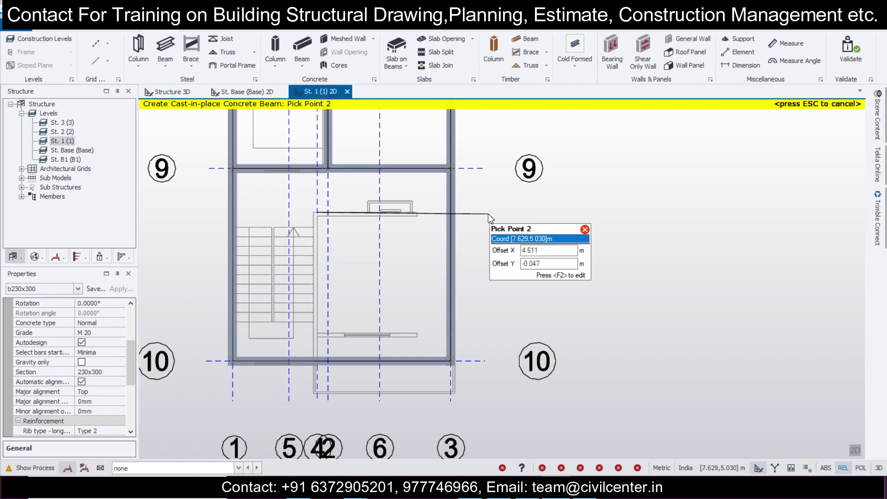
left_click(451, 213)
left_click(318, 334)
left_click(451, 332)
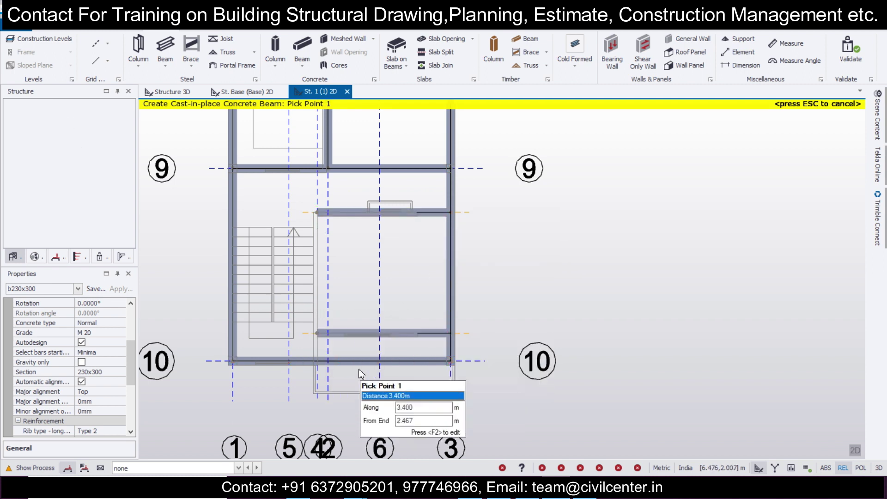
scroll(361, 373, "up", 3)
key("Escape")
Examine the end of the new cross beam nearest grid line 10 where it meets the staircase wall
scroll(306, 306, "down", 1)
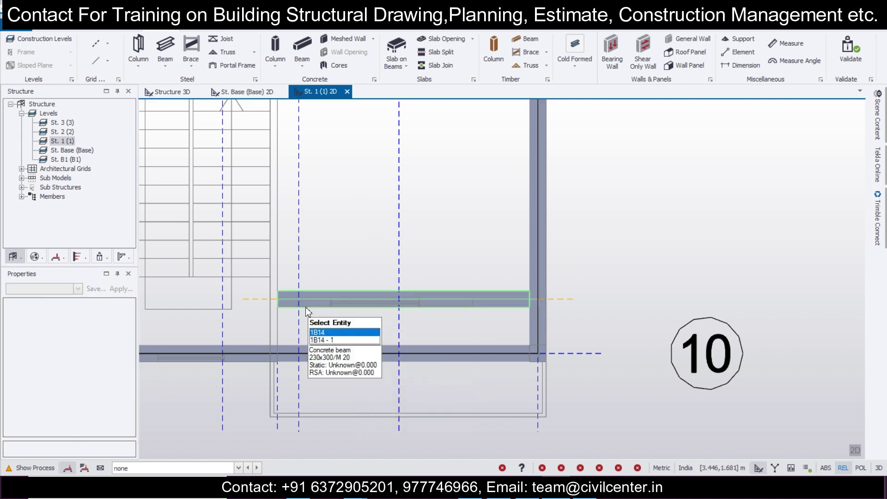
scroll(306, 306, "down", 2)
scroll(300, 312, "up", 2)
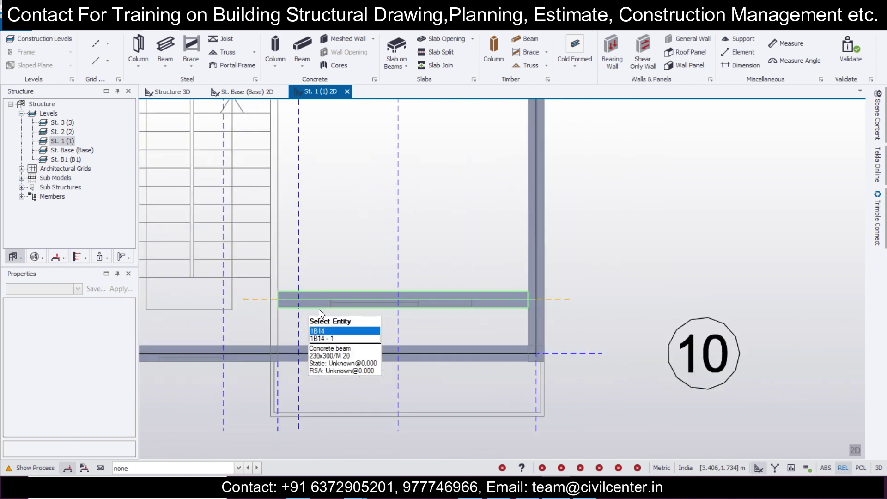
scroll(286, 319, "down", 2)
scroll(287, 315, "up", 2)
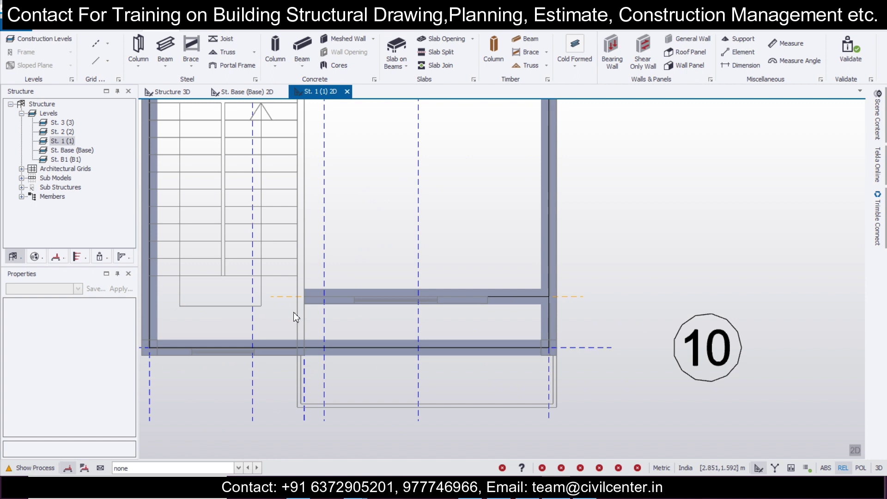
scroll(301, 306, "up", 2)
scroll(312, 295, "up", 1)
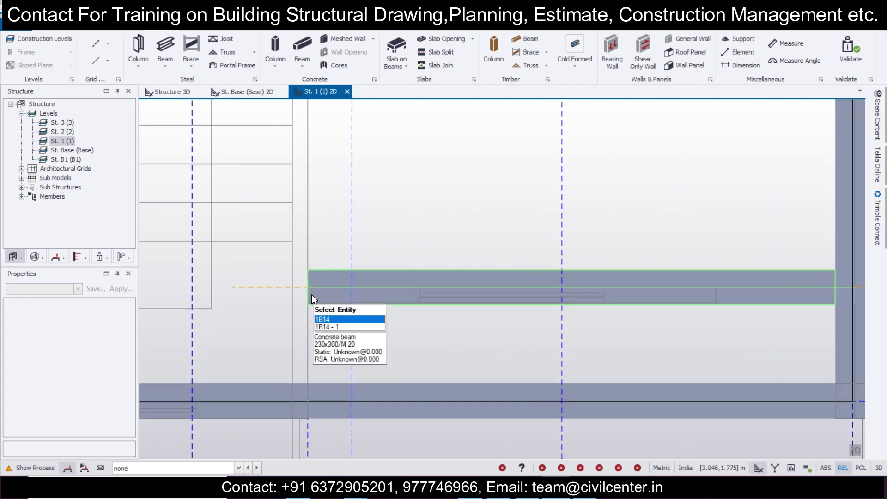
scroll(312, 295, "up", 1)
scroll(312, 295, "down", 2)
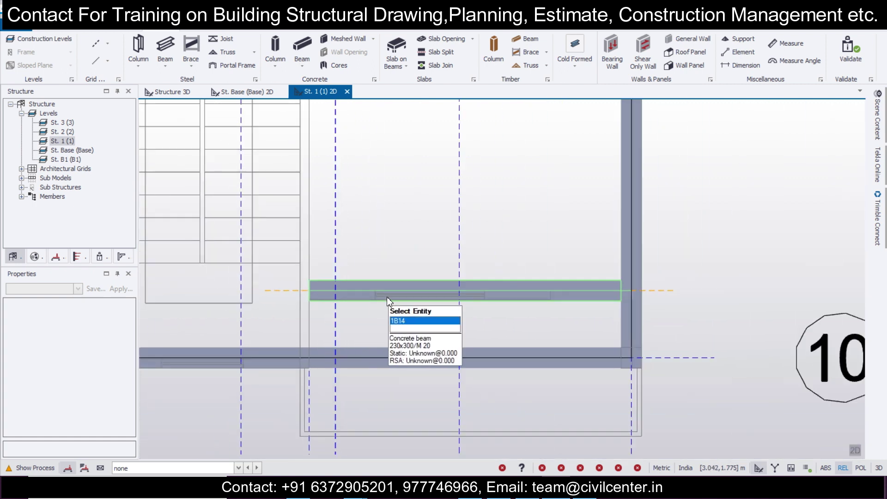
scroll(390, 303, "down", 2)
scroll(426, 279, "down", 2)
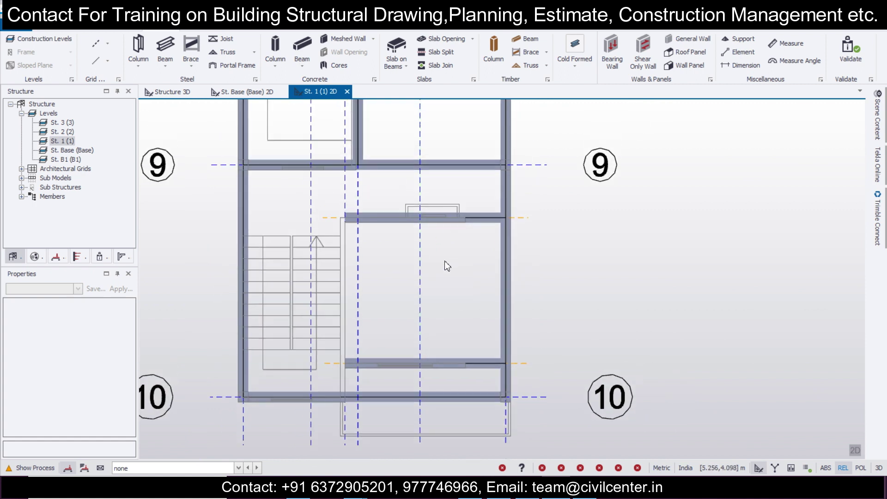
Set both end releases of the new cross beam nearest grid line 9 to Pin
double_click(395, 218)
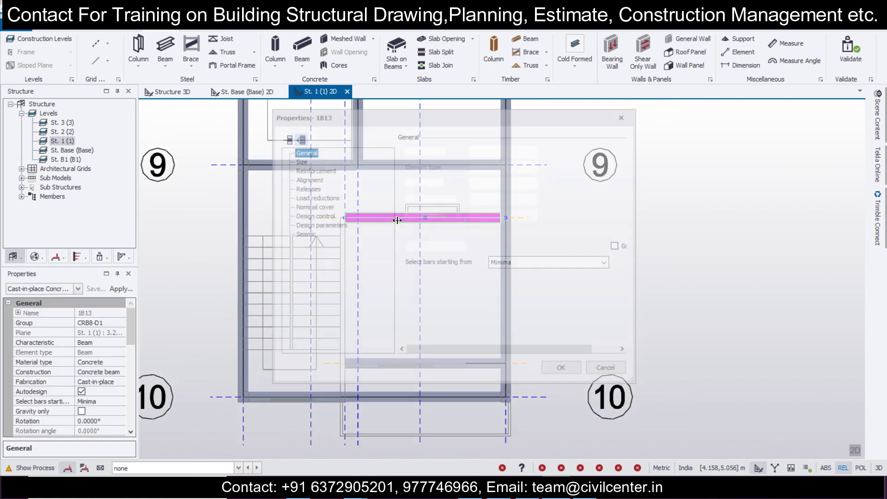
left_click(310, 189)
left_click(515, 164)
left_click(509, 299)
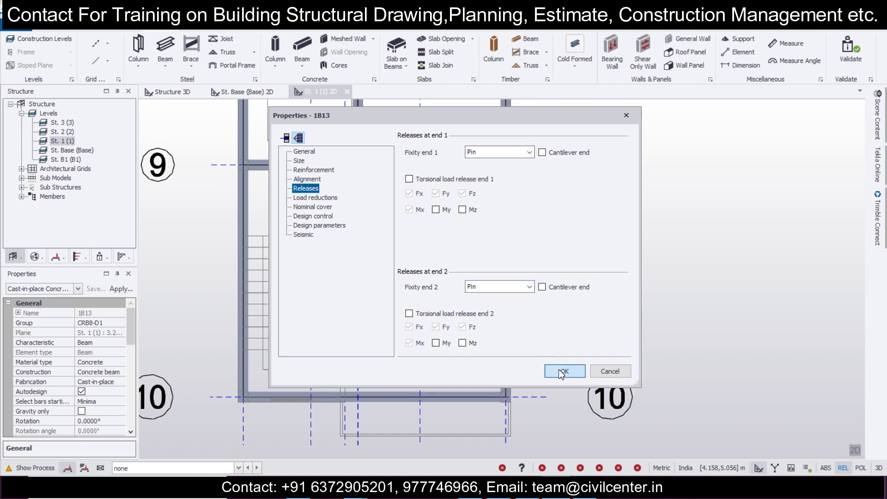
left_click(565, 371)
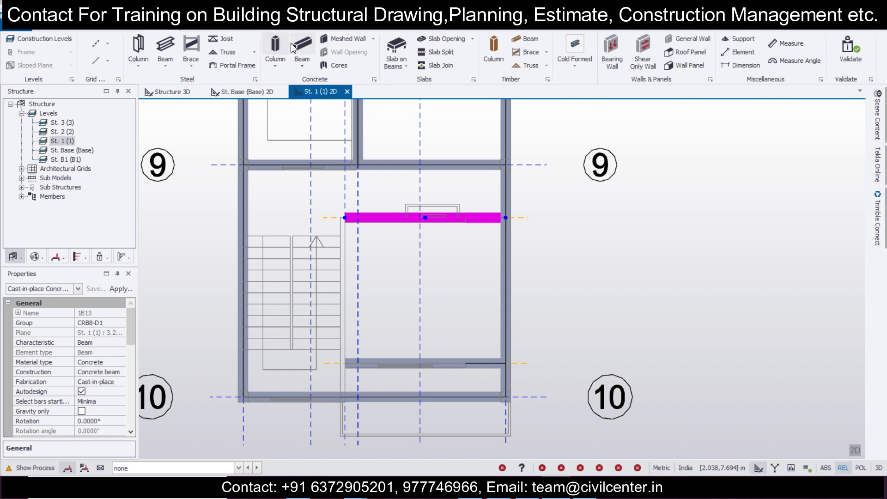
left_click(74, 289)
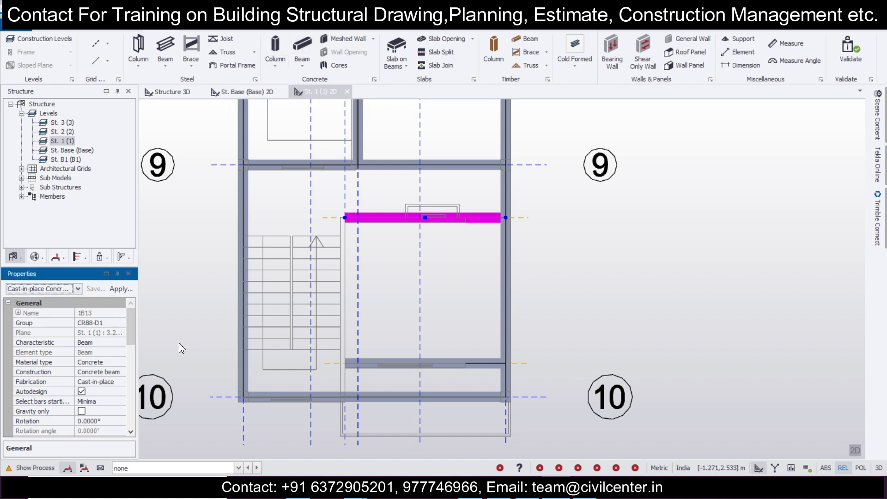
left_click(303, 55)
left_click(77, 290)
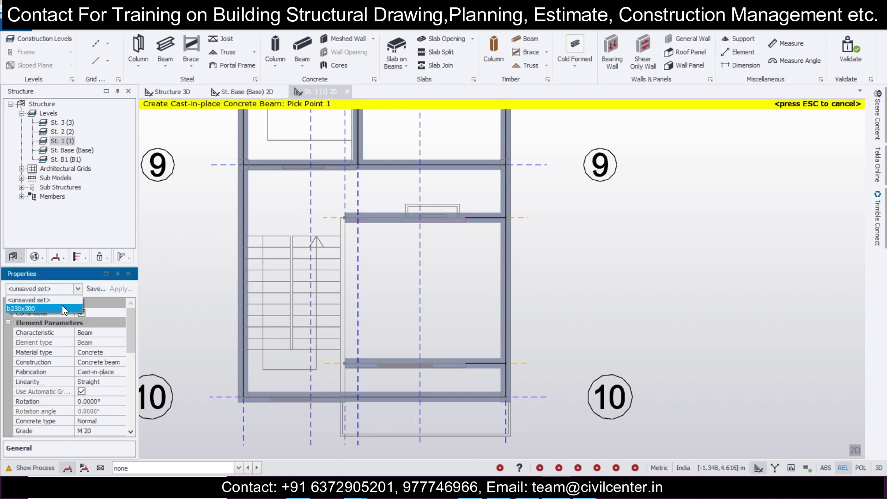
left_click(64, 309)
key("Escape")
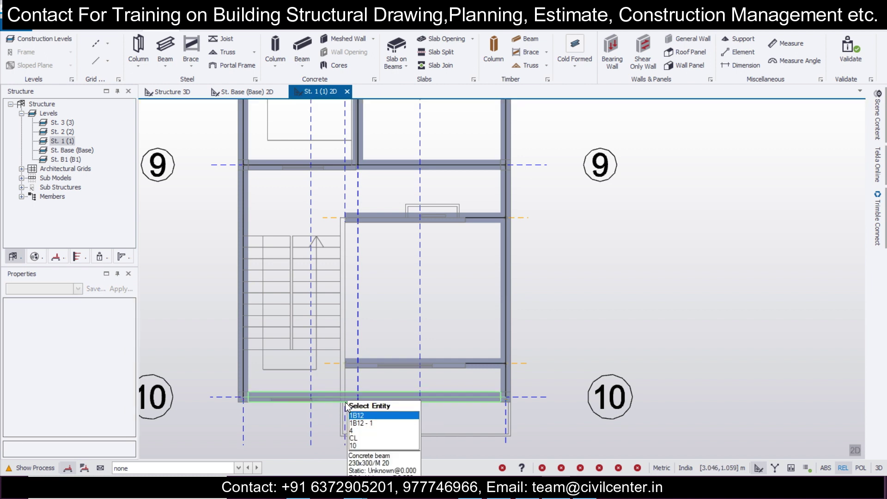
Delete the level 1 beam along grid line 10 between grid lines 1 and 3
scroll(333, 398, "up", 2)
left_click(320, 392)
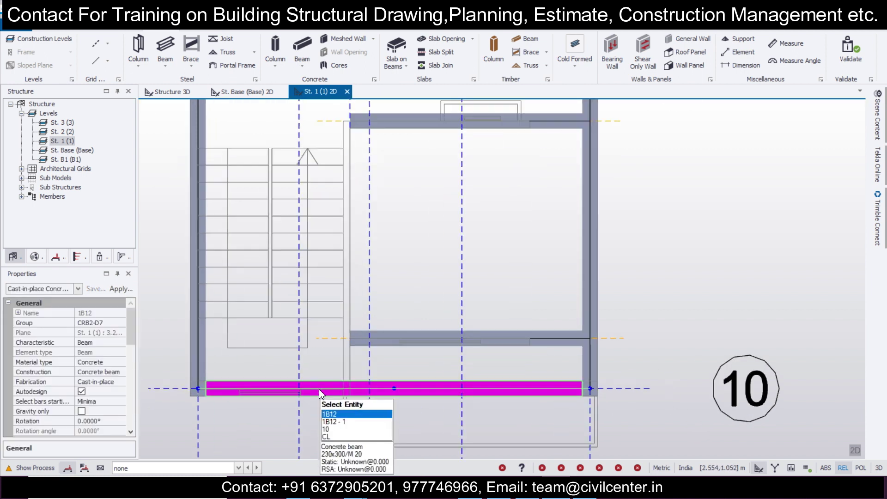
key("Escape")
scroll(324, 386, "down", 3)
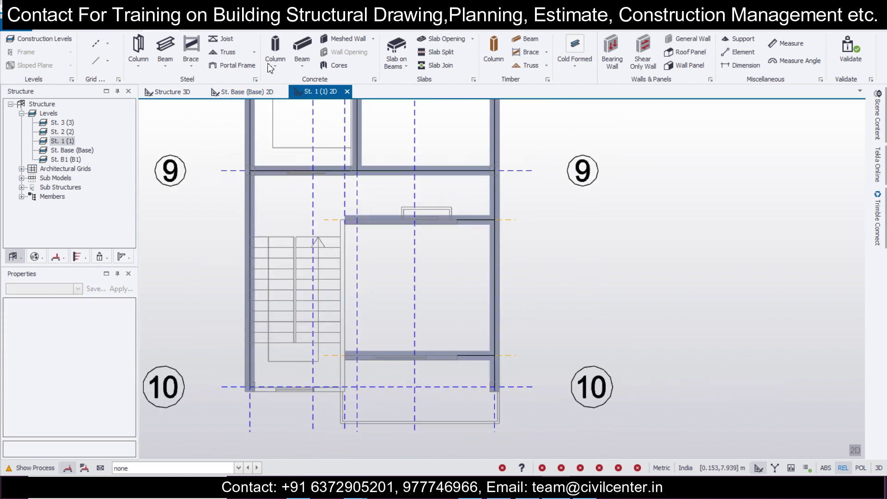
Place a b230x300 concrete beam along grid line 4 from grid line 10 to grid line 9, beside the staircase
left_click(303, 45)
left_click(77, 289)
left_click(67, 309)
left_click(344, 387)
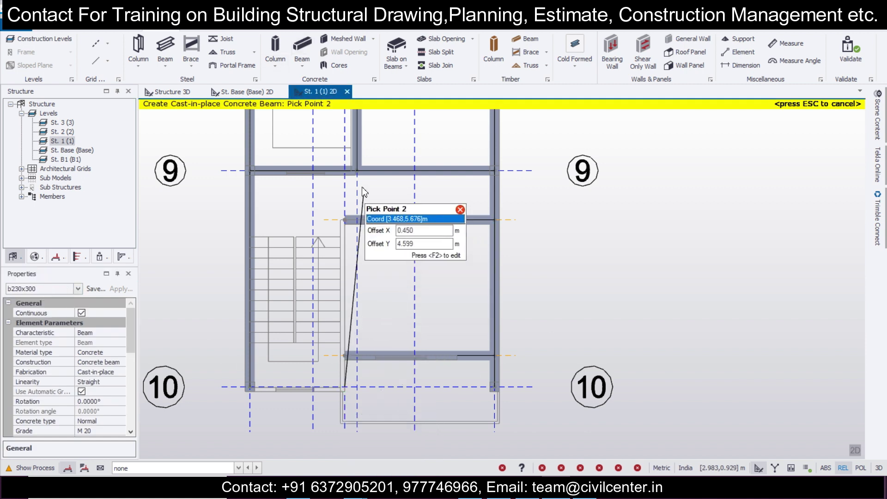
left_click(345, 171)
key("Escape")
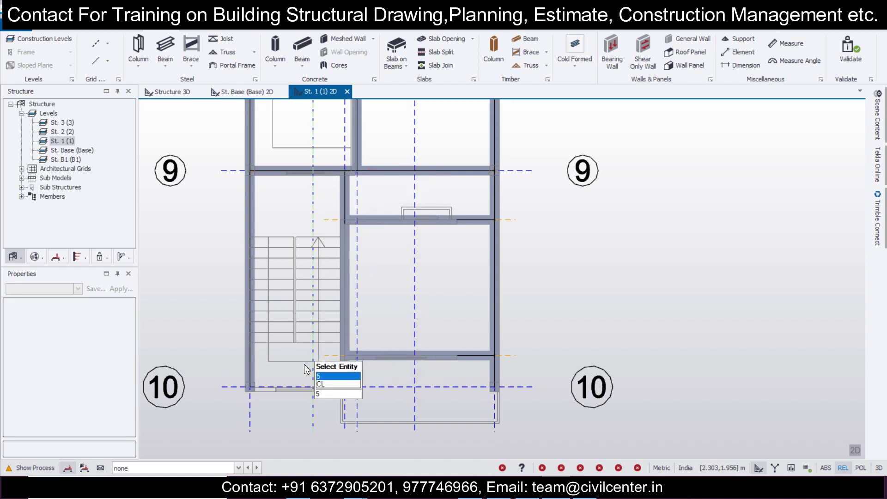
Check the balcony side of the AutoCAD floor plan and place a b230x300 concrete beam along grid line 10 from line 1 to line 3
left_click(302, 45)
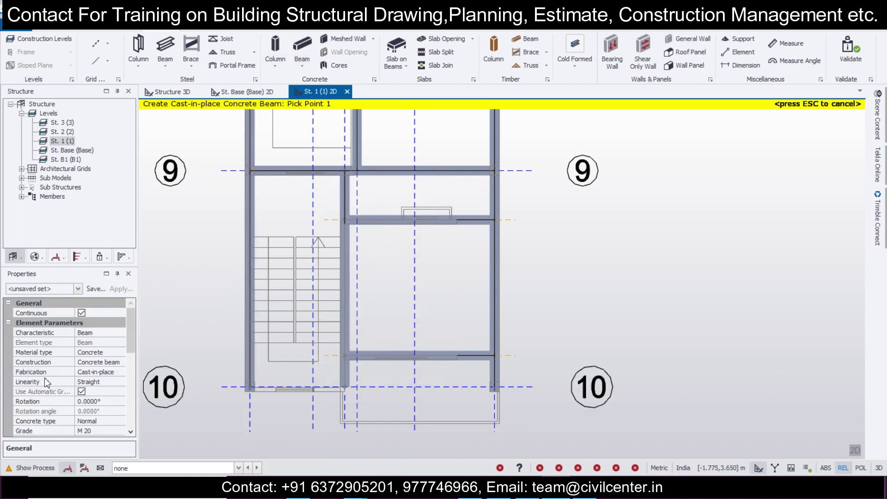
left_click(77, 289)
left_click(60, 307)
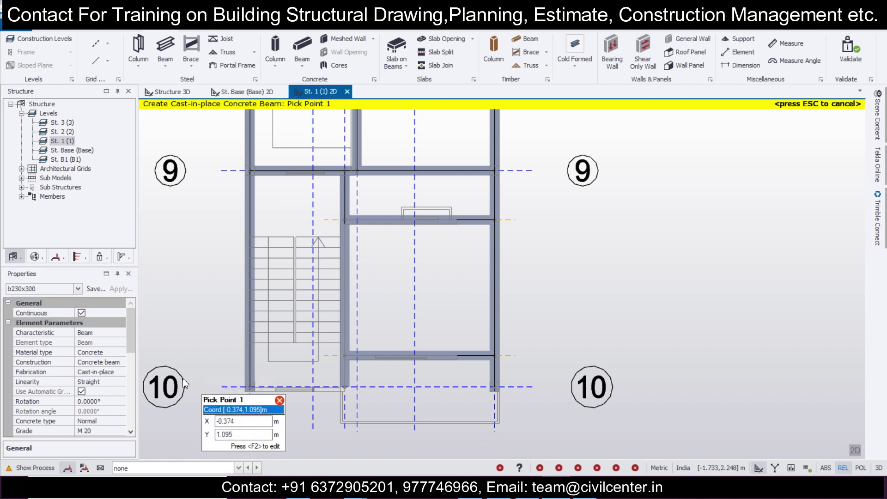
right_click(631, 400)
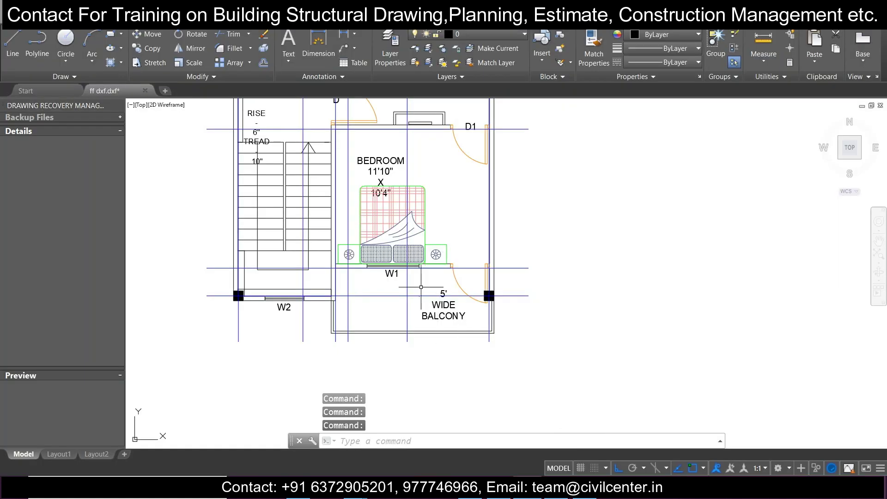
scroll(421, 287, "up", 2)
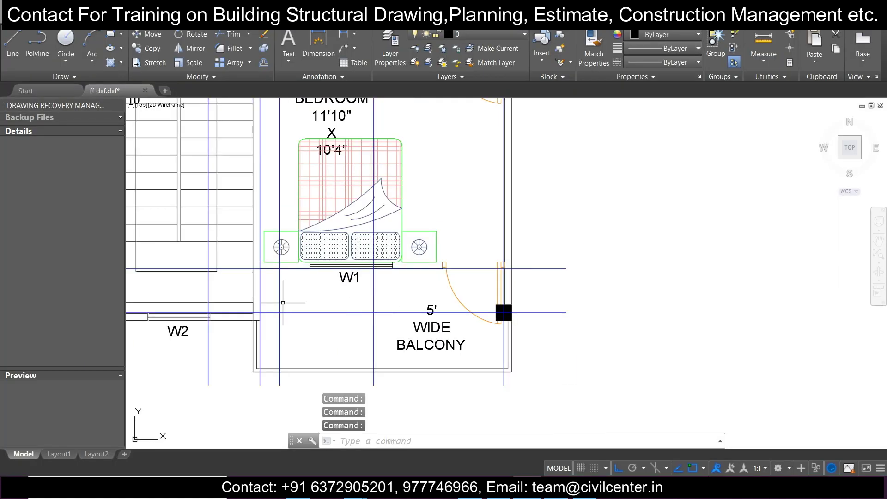
scroll(366, 308, "down", 2)
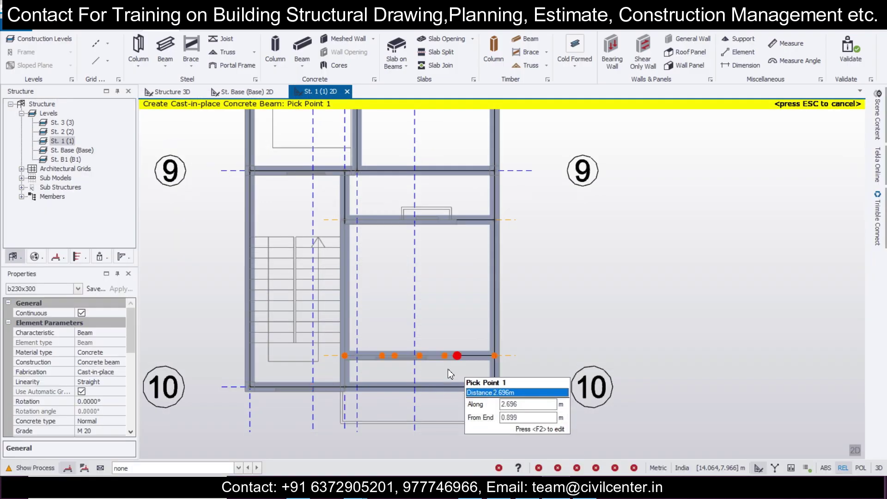
scroll(448, 369, "up", 1)
scroll(383, 344, "down", 1)
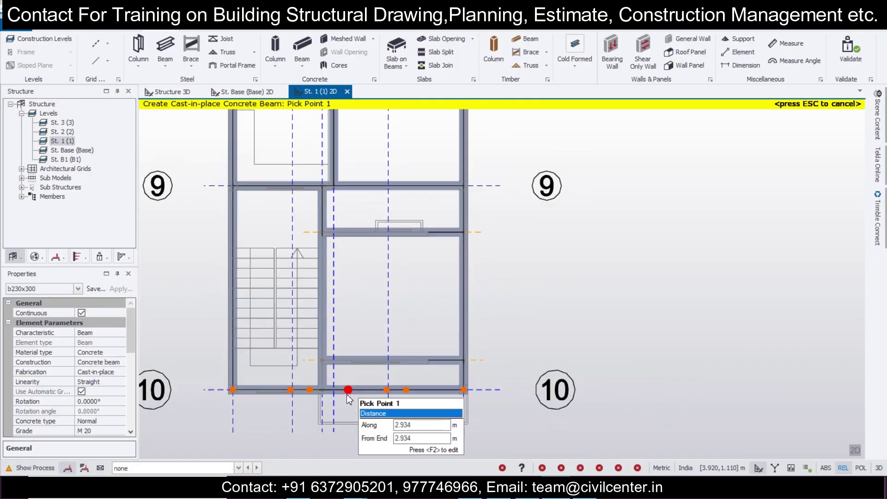
key("Escape")
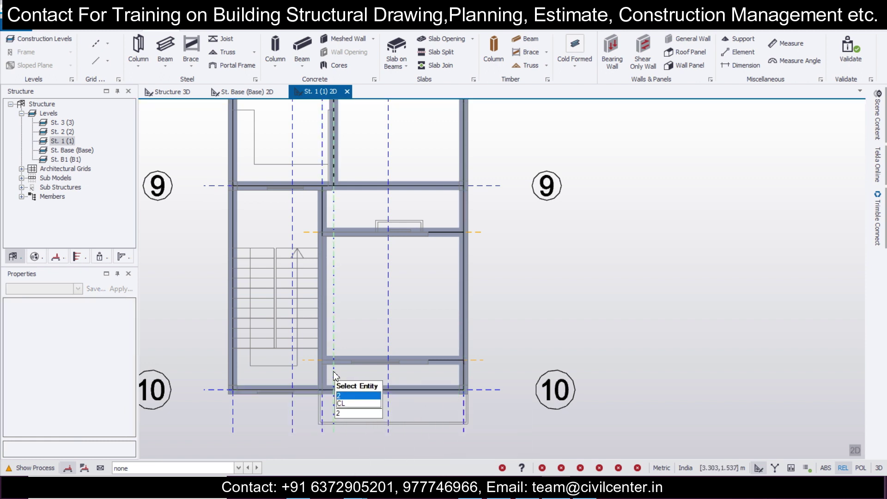
Examine the joint where the grid line 4 beam meets the grid line 10 beam
scroll(325, 390, "up", 1)
scroll(326, 411, "down", 1)
scroll(325, 440, "up", 2)
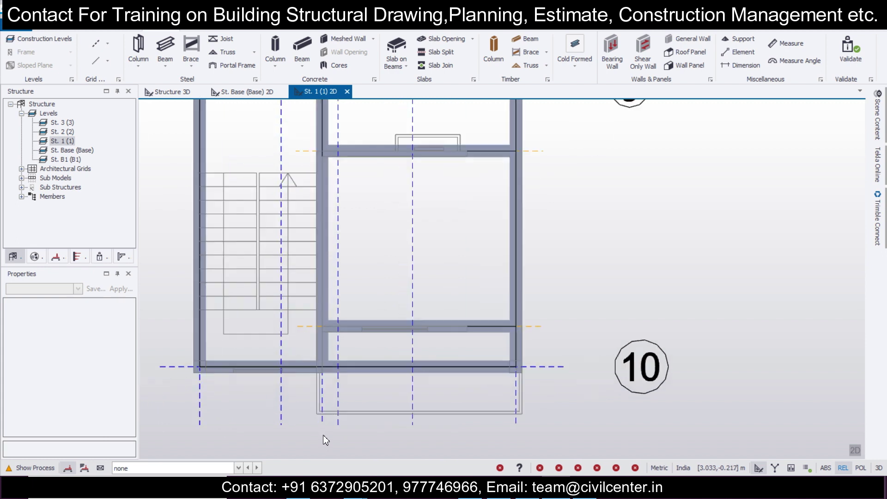
scroll(324, 434, "up", 1)
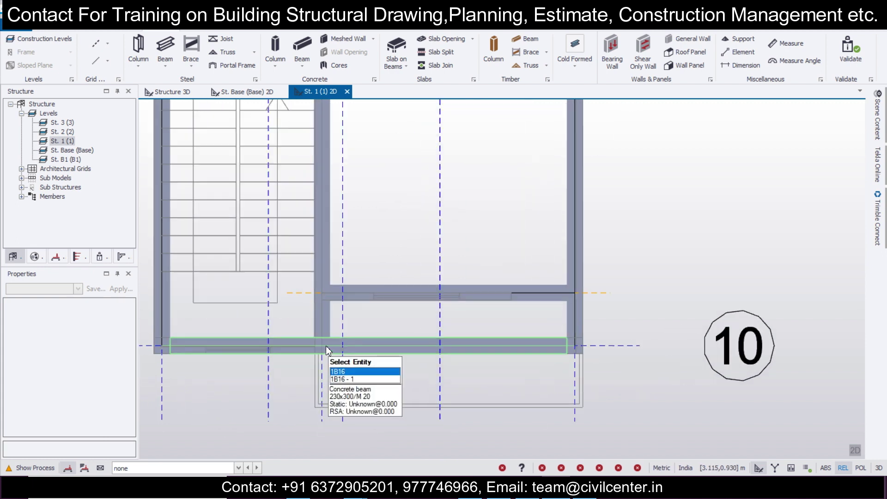
left_click(329, 329)
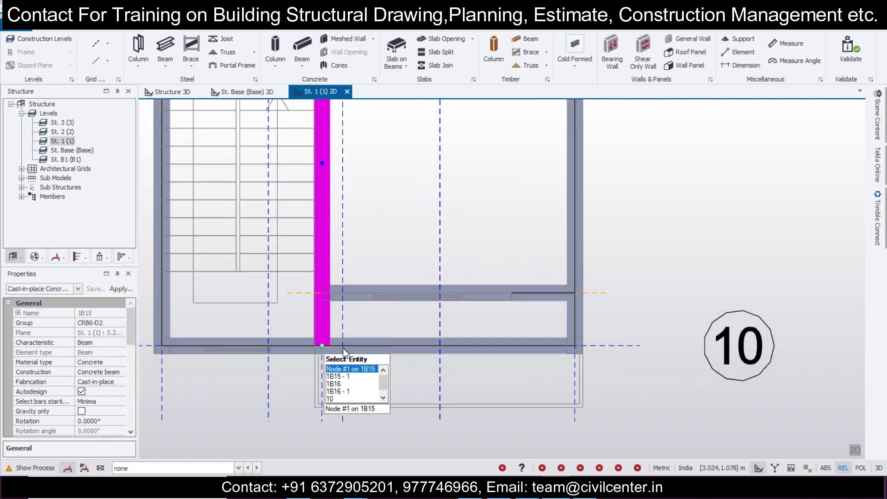
left_click(366, 374)
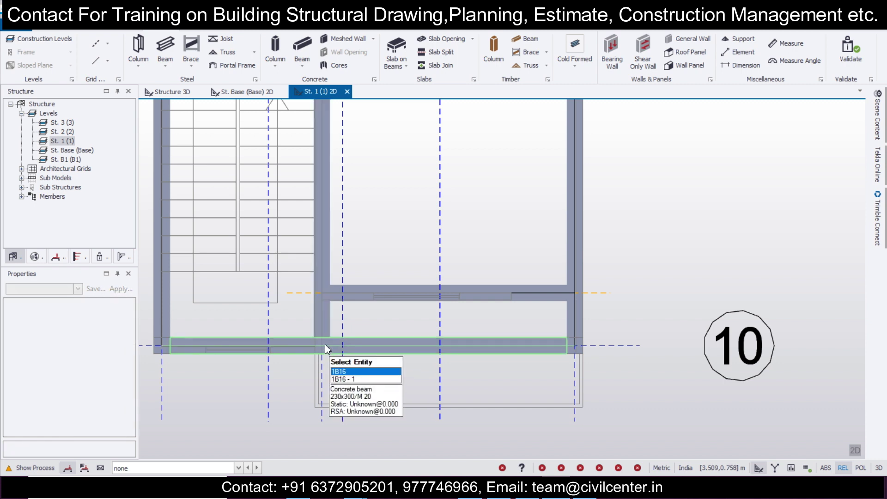
Review the complete level 1 beam layout in plan and in the 3D structure view
scroll(325, 344, "down", 2)
scroll(333, 351, "up", 1)
scroll(428, 254, "up", 1)
scroll(428, 254, "down", 2)
middle_click_drag(396, 151, 418, 294)
middle_click_drag(424, 250, 405, 349)
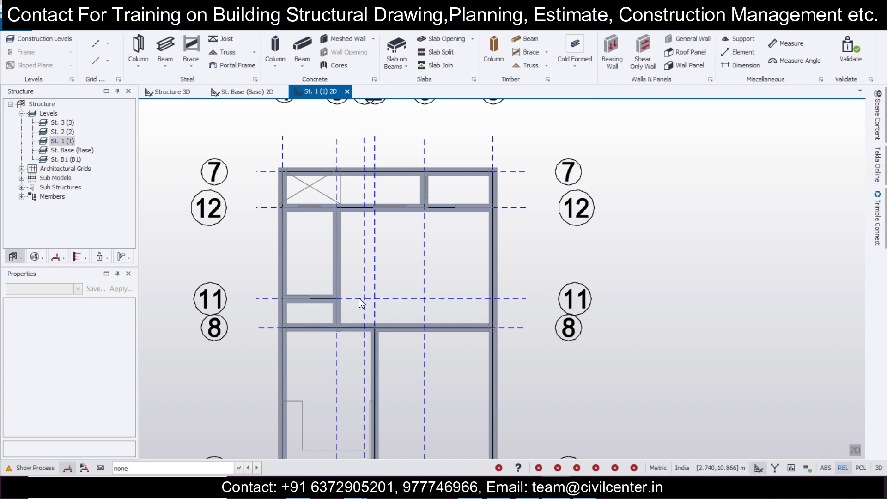
scroll(360, 297, "down", 2)
middle_click_drag(362, 329, 349, 181)
scroll(366, 304, "up", 2)
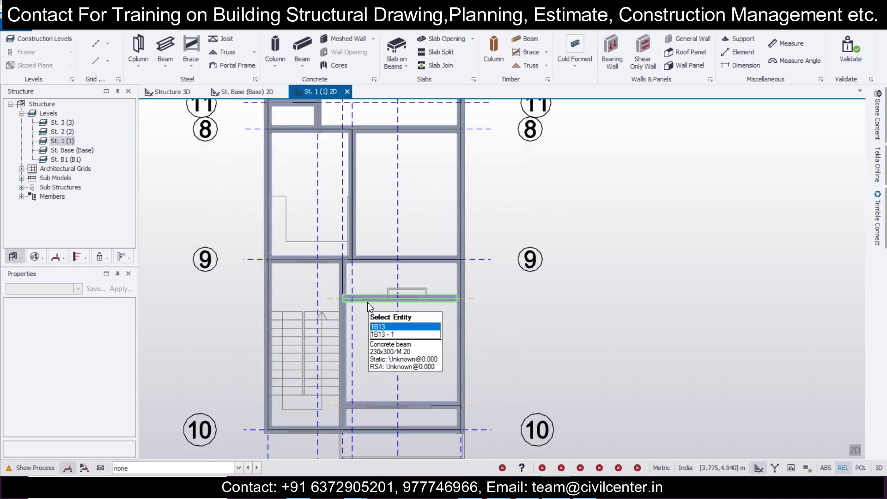
scroll(365, 303, "down", 3)
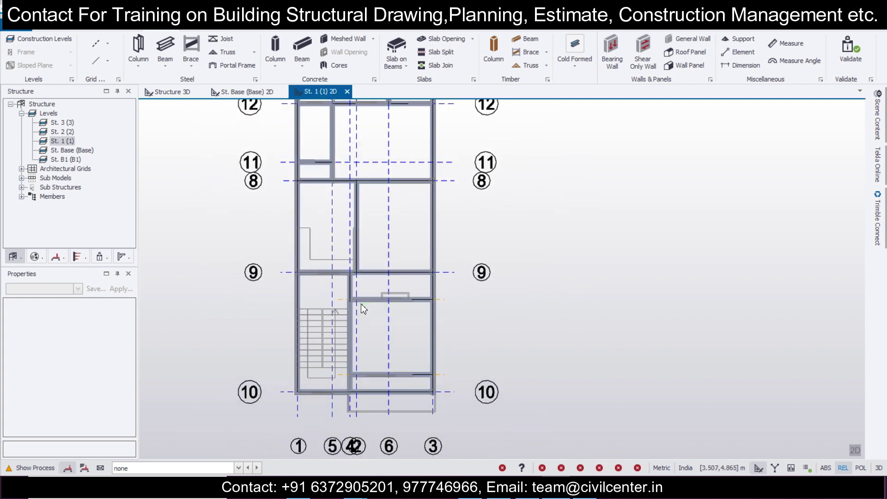
left_click(174, 96)
right_click_drag(481, 373, 544, 447)
middle_click_drag(544, 447, 366, 179)
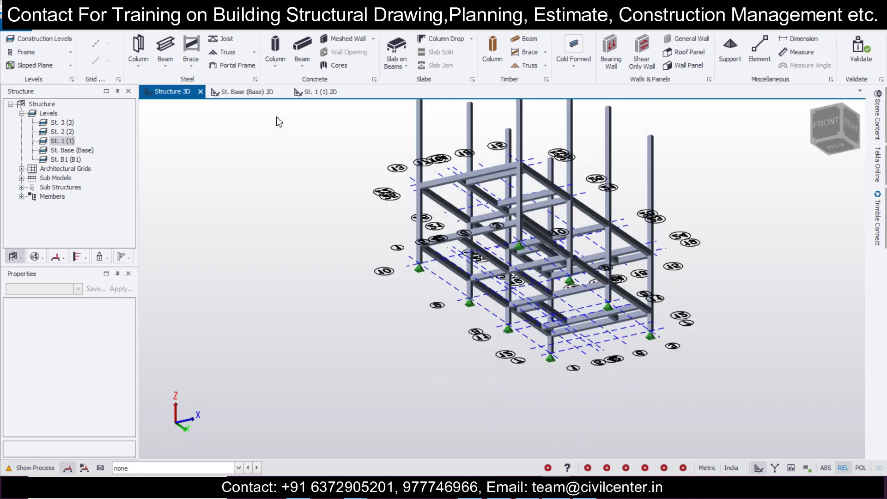
Create slabs on beams in the level 1 bays bounded by grid lines 5, 3, 12 and 8, and by lines 6, 3, 7 and 12
left_click(319, 91)
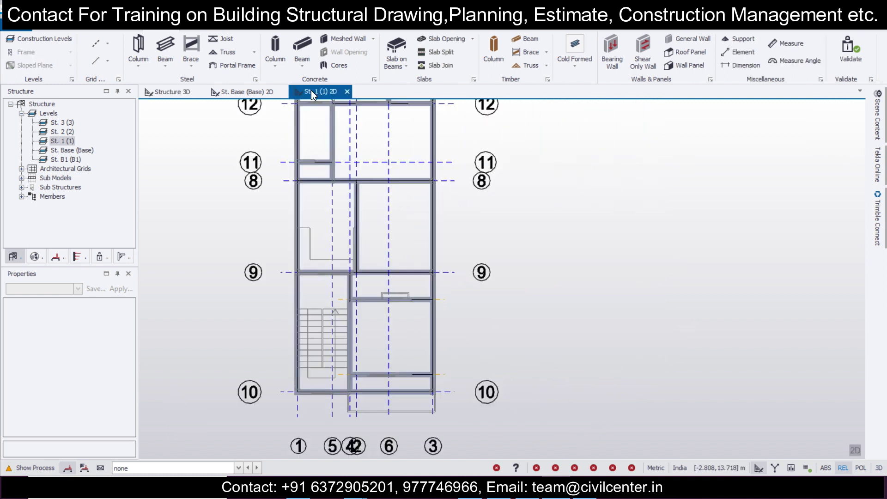
left_click(403, 49)
middle_click_drag(388, 191, 405, 308)
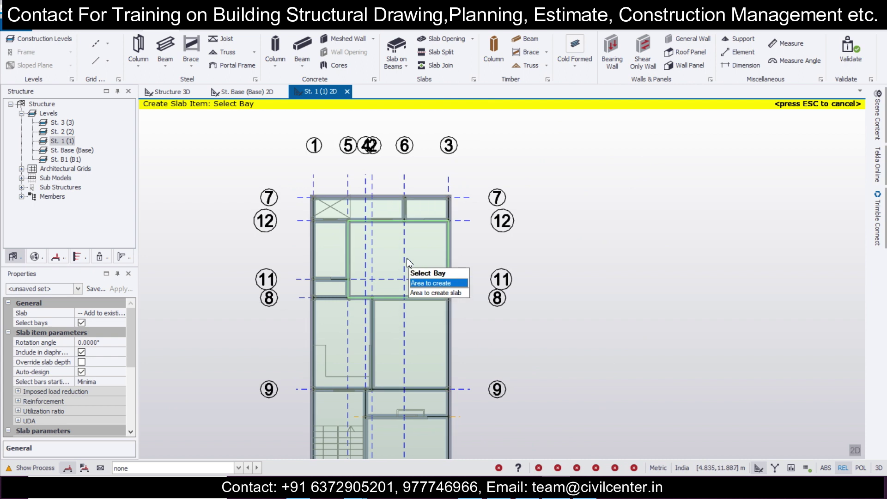
left_click(430, 212)
left_click(428, 211)
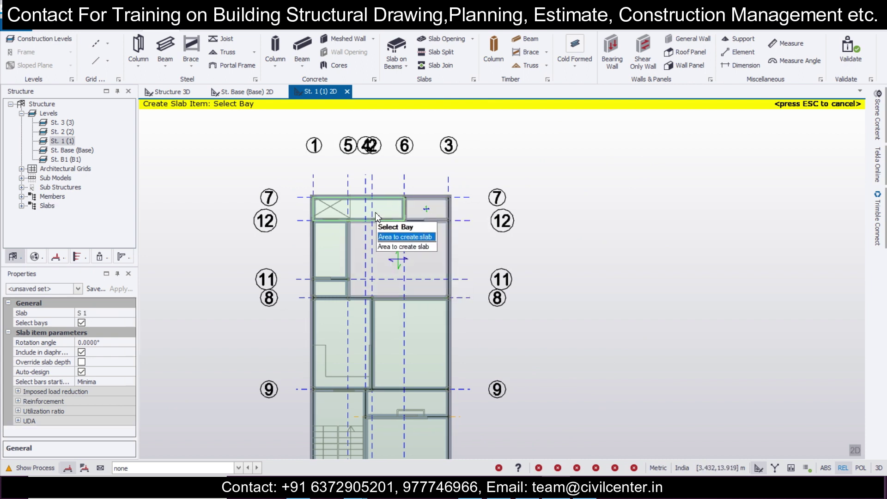
scroll(348, 214, "up", 4)
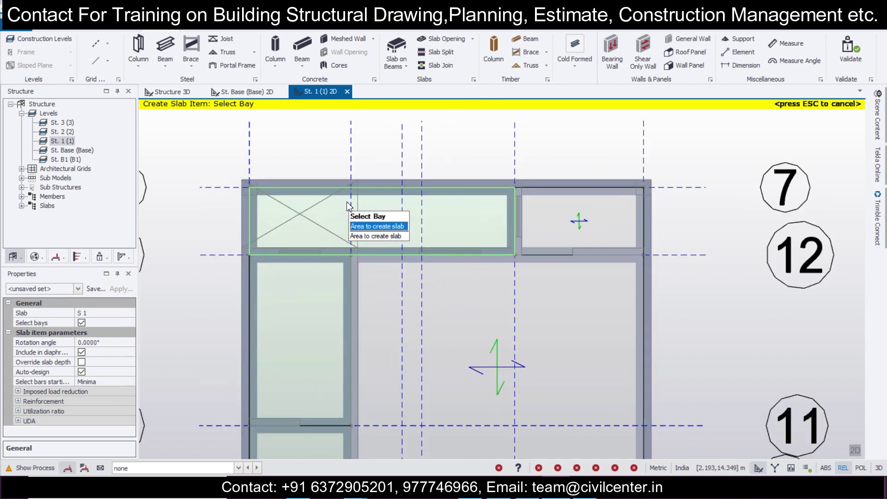
key("Escape")
Check the corner duct in the AutoCAD plan and extend the grid line 5 beam on level 1 from line 12 to line 7
key("alt+Tab")
middle_click_drag(330, 222, 422, 490)
middle_click_drag(354, 106, 373, 281)
scroll(373, 280, "up", 3)
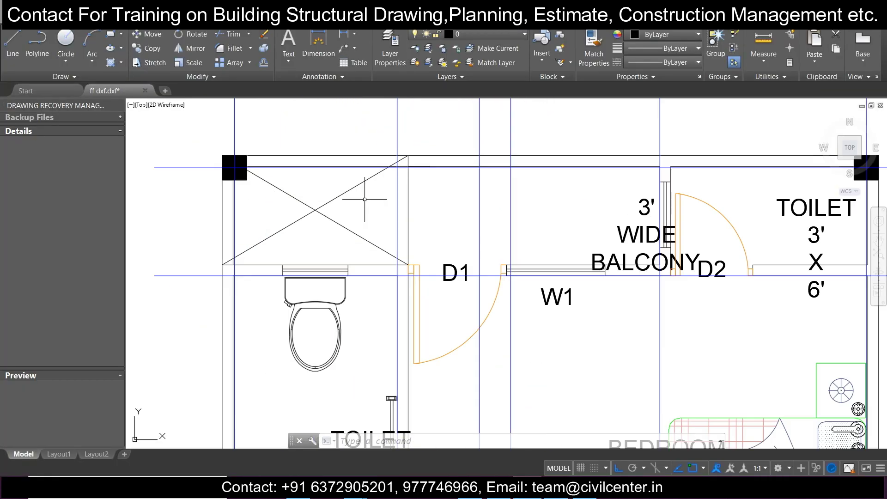
key("alt+Tab")
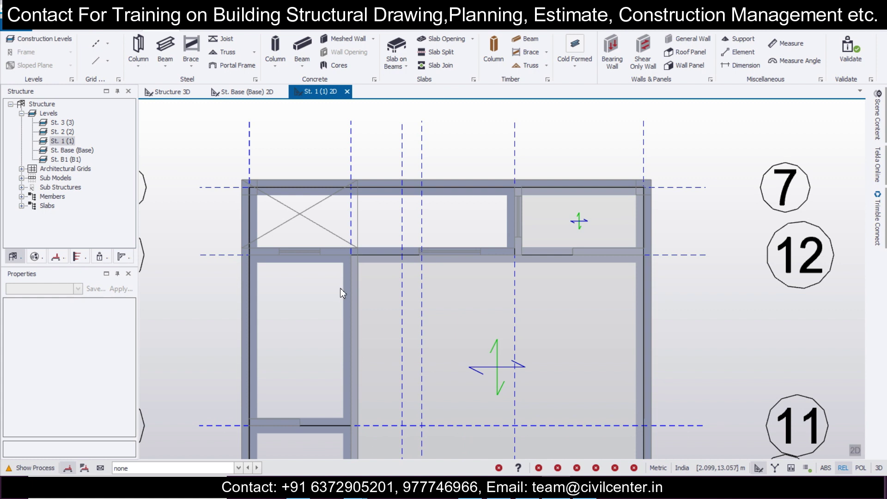
mouse_move(350, 277)
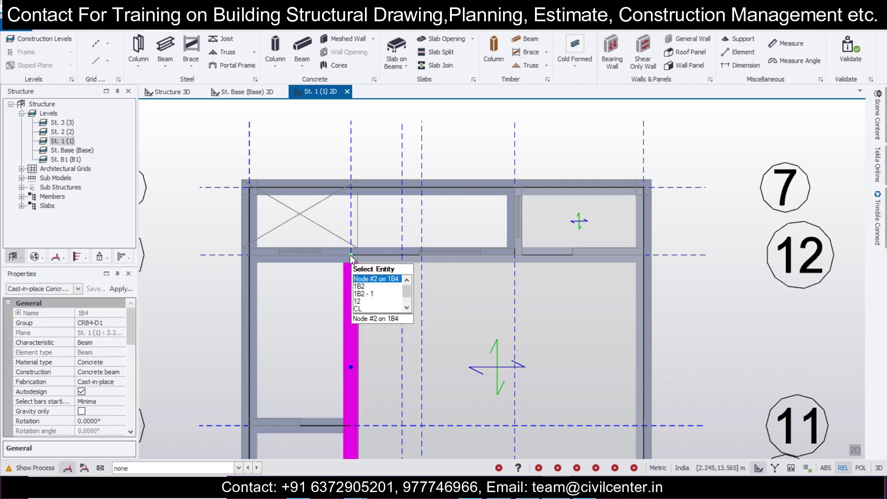
left_click(350, 254)
left_click(351, 187)
key("Escape")
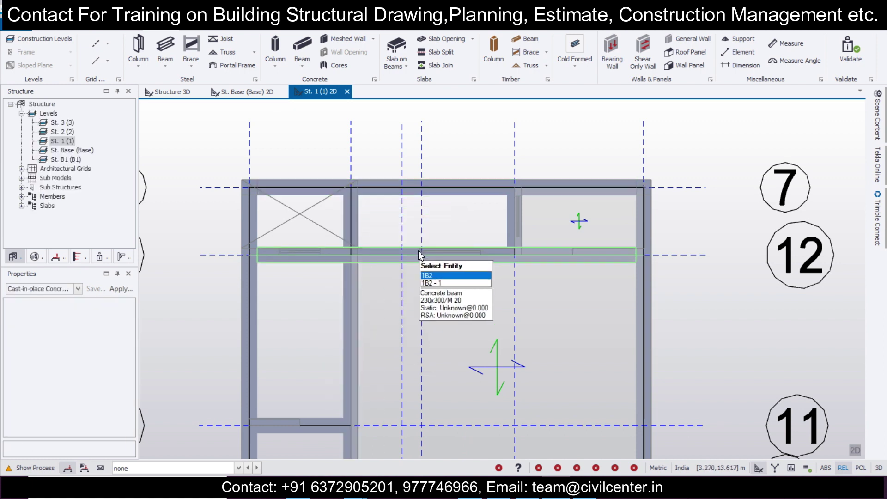
Compare the level 1 layout with the AutoCAD floor plan and validate the model, expanding the model errors
scroll(420, 254, "down", 5)
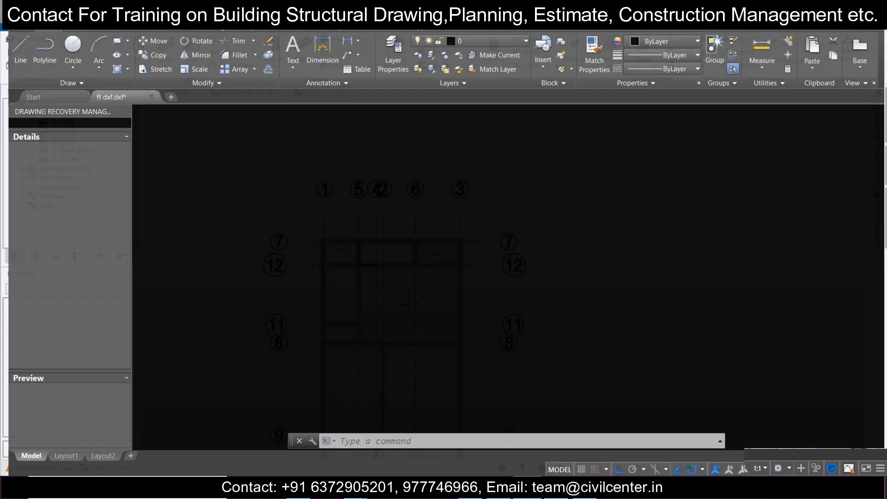
scroll(364, 206, "down", 3)
scroll(364, 207, "up", 2)
scroll(364, 206, "down", 4)
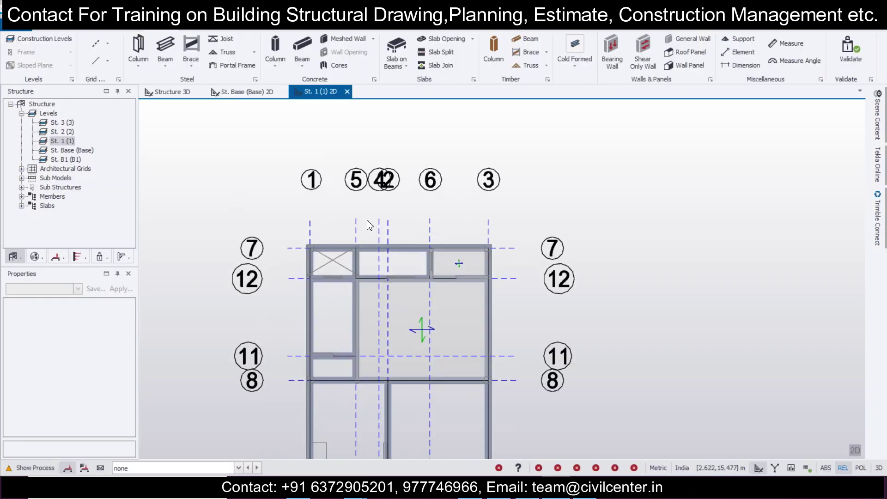
scroll(369, 226, "up", 1)
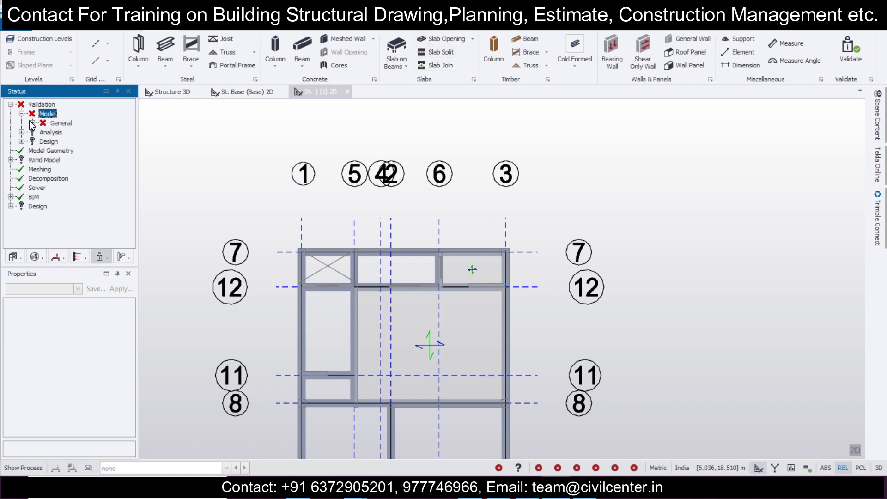
Add an intermediate node to the grid line 12 beam where it crosses grid line 6
left_click(385, 288)
scroll(448, 282, "up", 5)
scroll(382, 297, "up", 2)
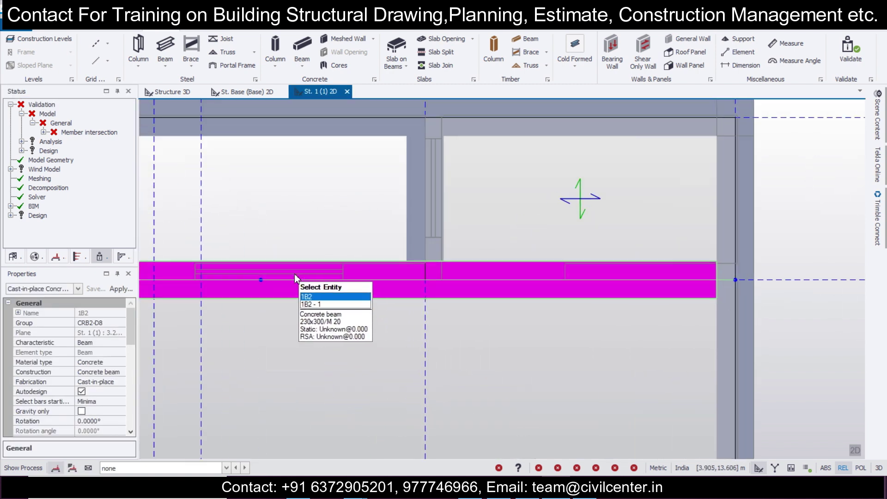
left_click(263, 280)
left_click(424, 280)
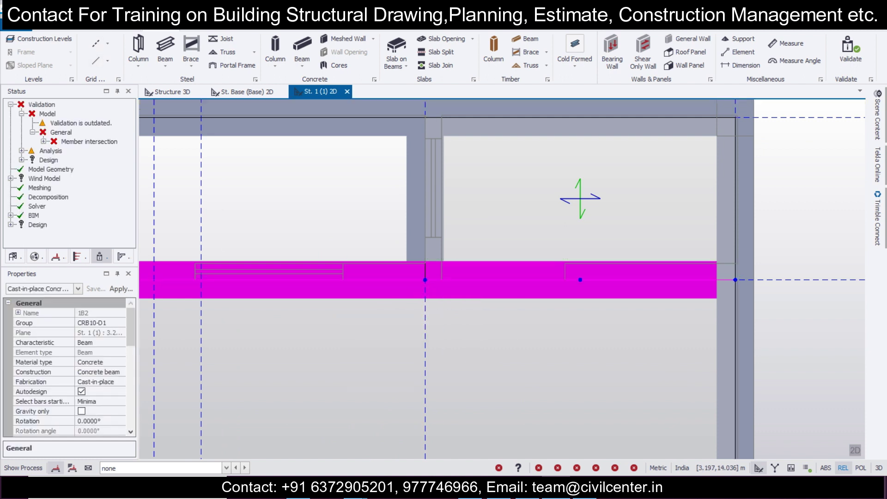
Add an intermediate node to the grid line 12 beam where it crosses grid line 5 and revalidate the model
left_click(47, 113)
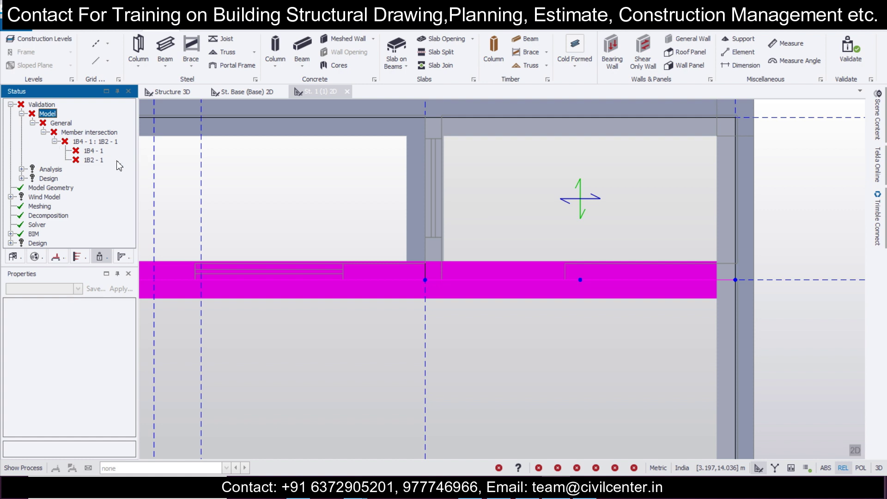
scroll(271, 203, "down", 1)
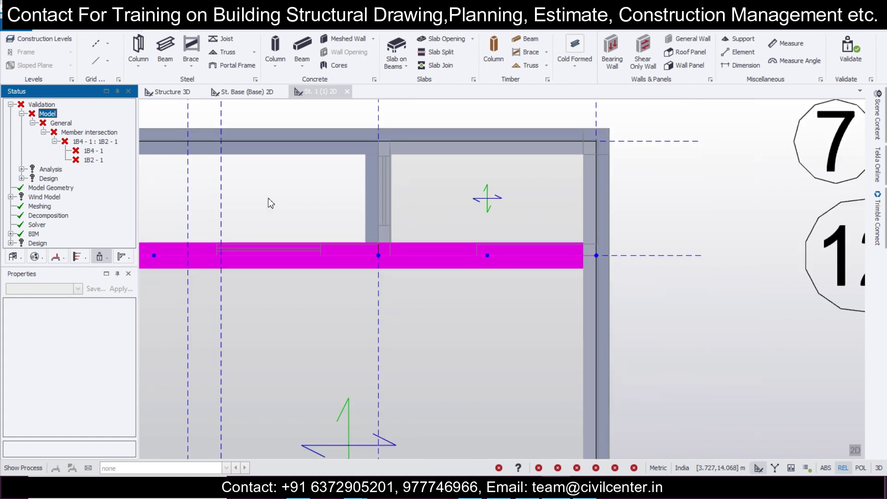
left_click(264, 246)
middle_click_drag(248, 229, 313, 231)
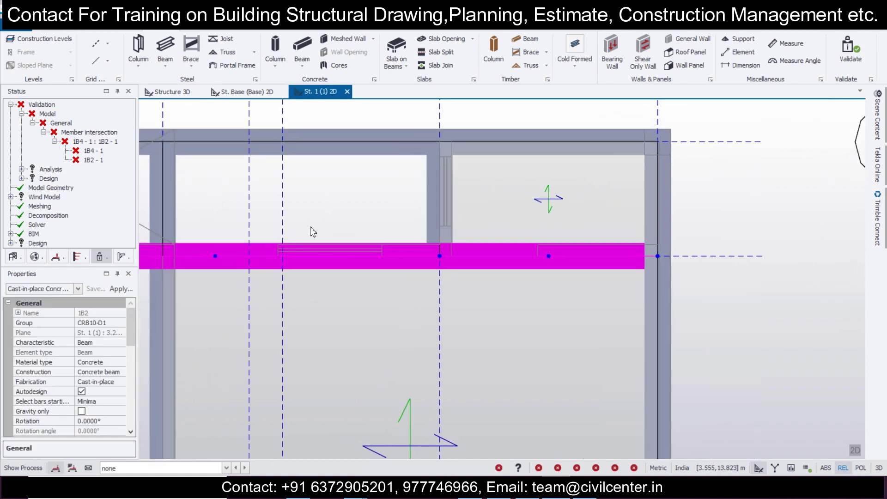
scroll(310, 227, "down", 1)
middle_click_drag(203, 225, 289, 220)
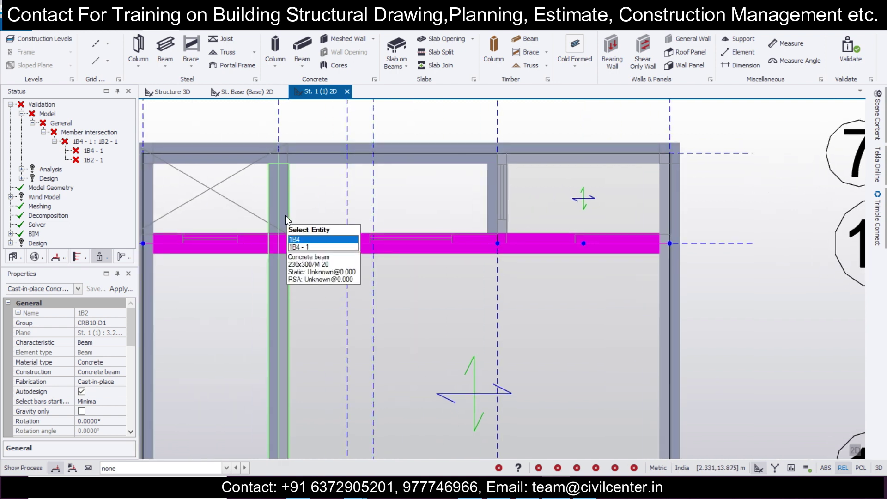
mouse_move(315, 246)
scroll(317, 245, "up", 1)
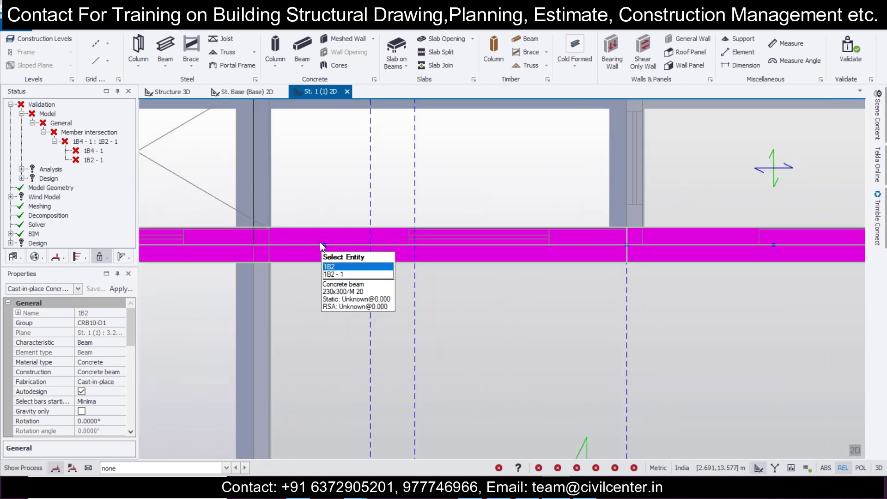
left_click(324, 245)
left_click(256, 241)
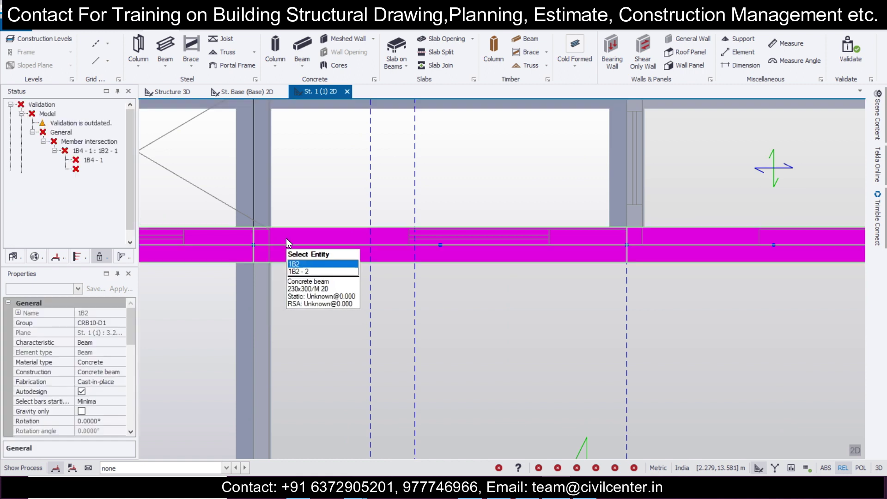
left_click(47, 114)
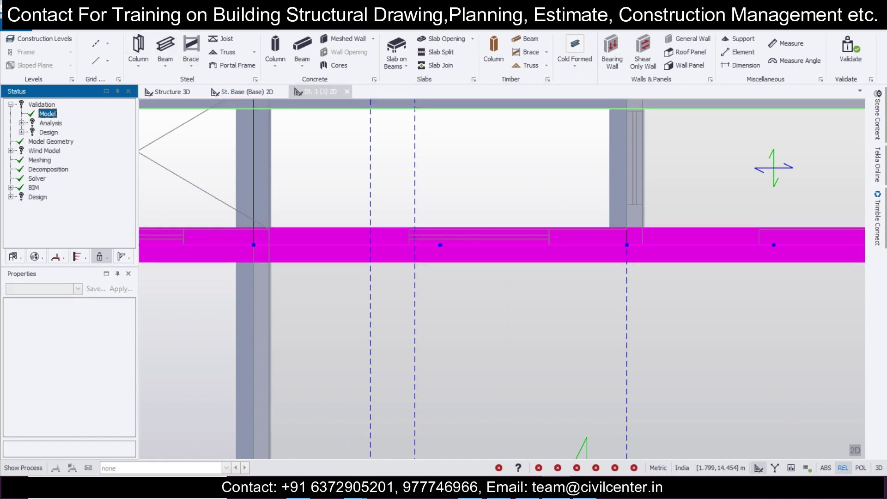
Create slabs on beams in the remaining level 1 bays between grid lines 7 and 9, leaving out the crossed duct bay
scroll(296, 244, "down", 5)
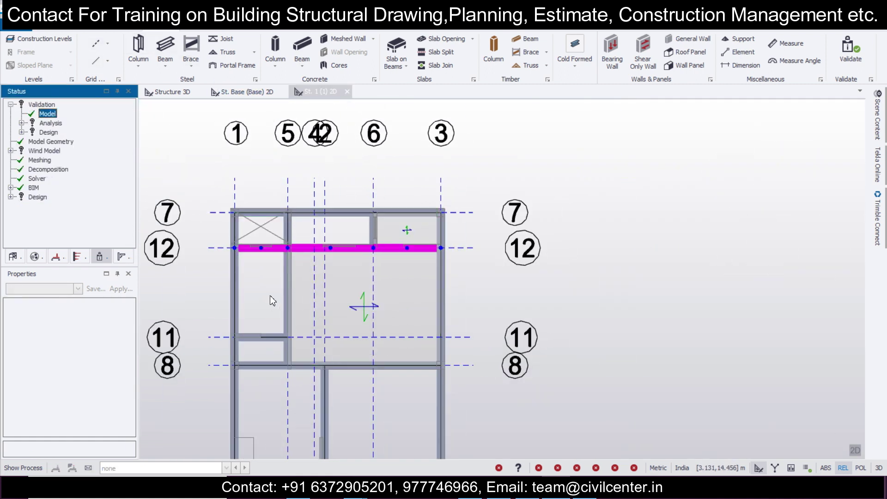
scroll(268, 296, "down", 3)
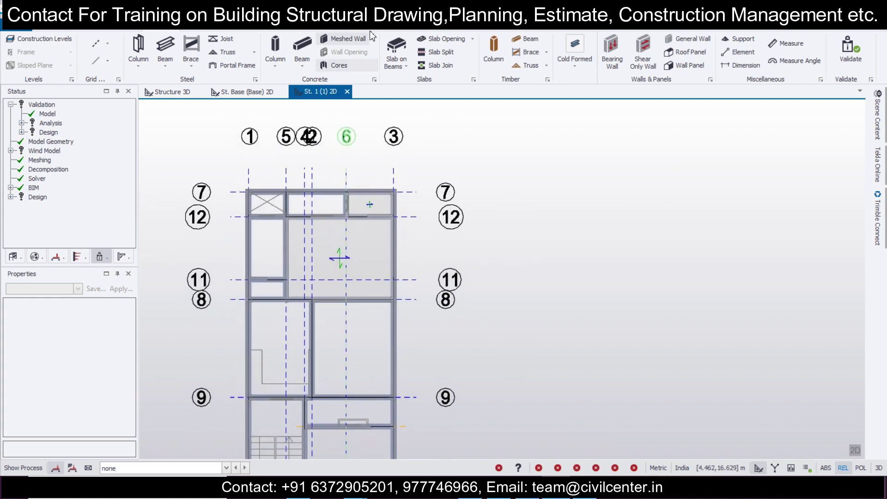
left_click(397, 46)
left_click(263, 240)
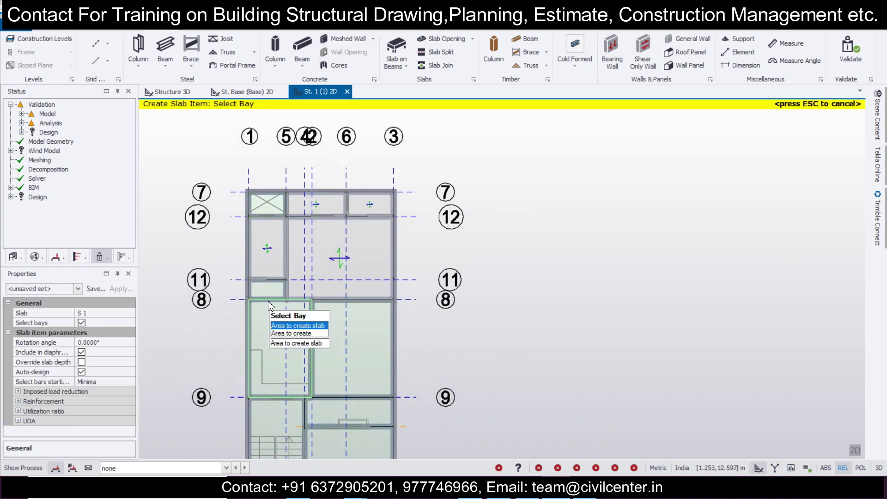
left_click(265, 289)
left_click(289, 326)
left_click(367, 341)
Create slabs on beams in the three level 1 bays between grid lines 4 and 3, from line 9 to line 10
middle_click_drag(318, 404, 326, 273)
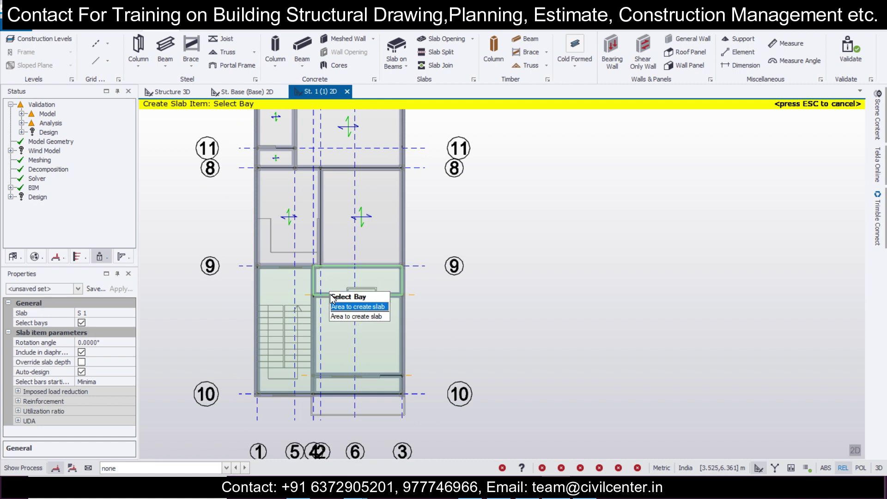
left_click(359, 281)
left_click(364, 327)
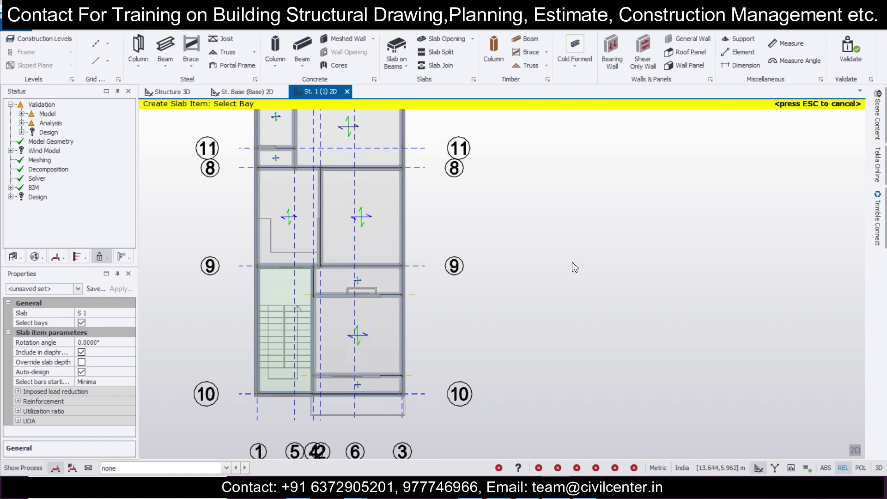
scroll(527, 232, "down", 1)
middle_click_drag(435, 128, 477, 190)
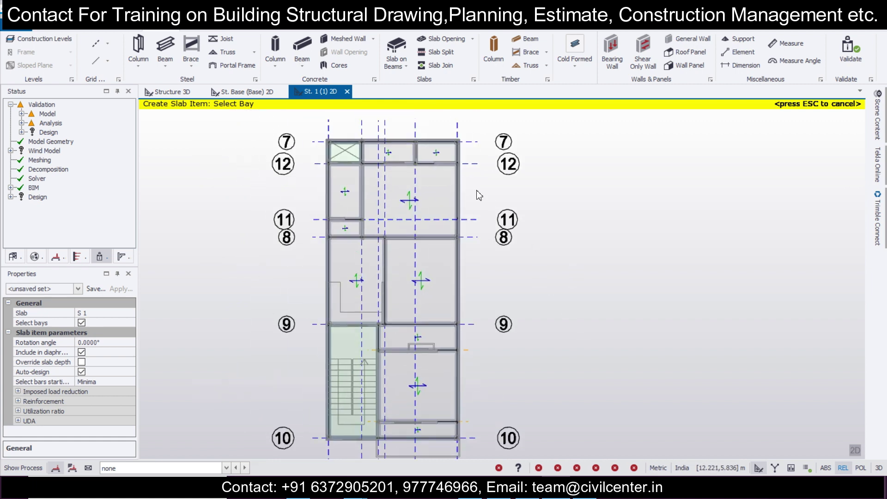
Copy level 1 to construction levels 2 and 3 by using it as their source, and change level 2's source to unique
left_click(184, 98)
right_click_drag(385, 288, 750, 378)
middle_click_drag(752, 383, 595, 381, "shift")
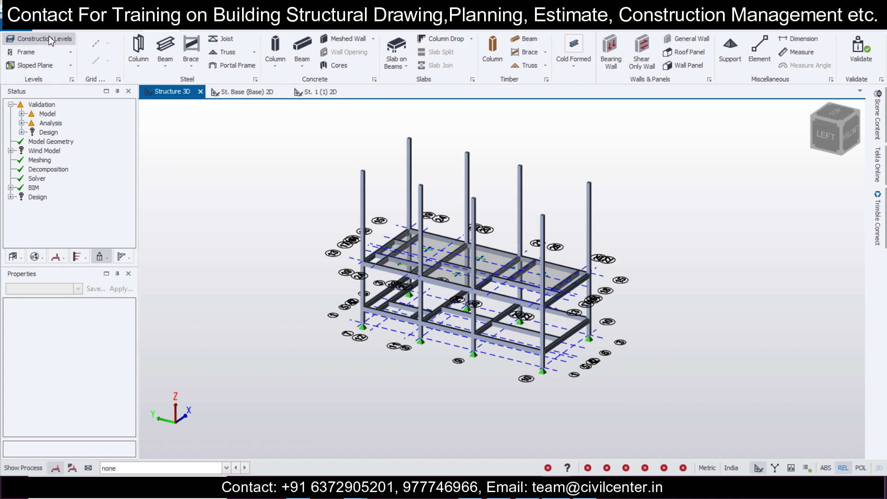
left_click(51, 41)
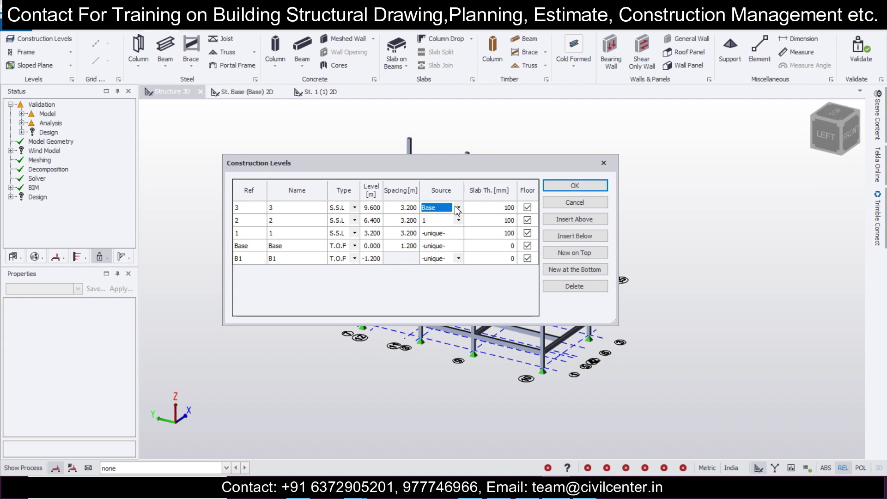
left_click(597, 187)
left_click(44, 39)
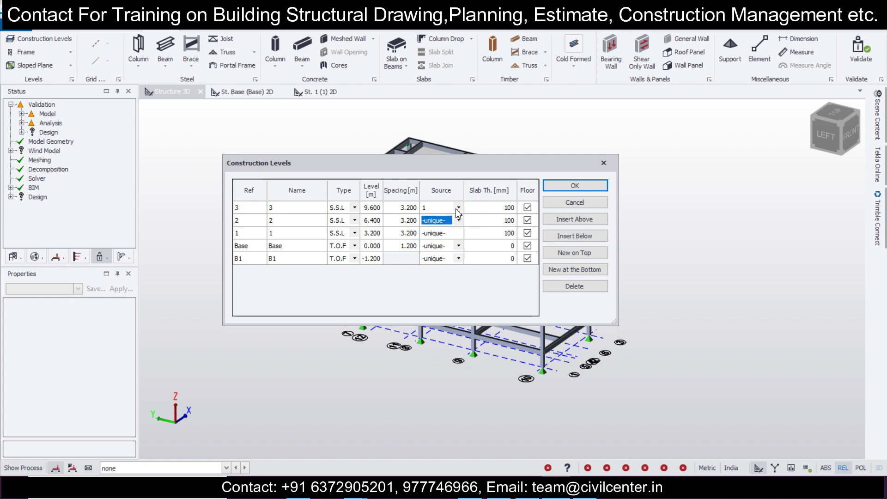
left_click(575, 185)
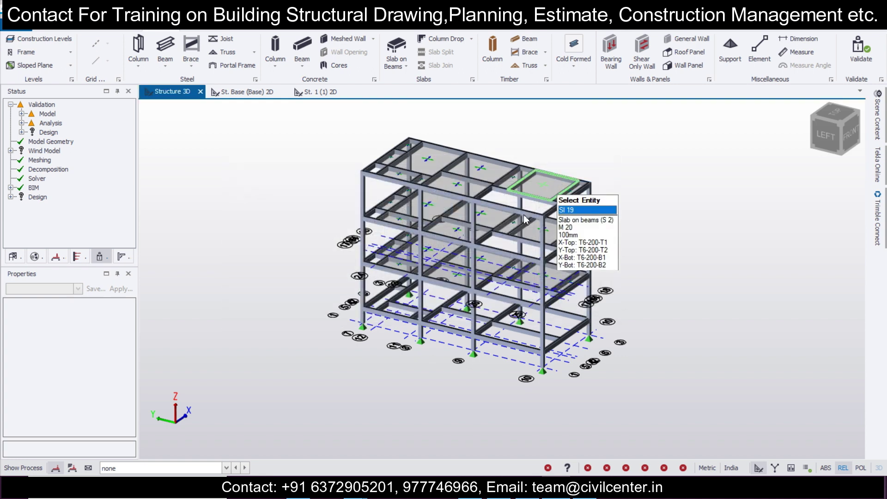
Open the base level plan and set up a full UDL member load of 10 kN/m in the Dead loadcase
left_click(247, 92)
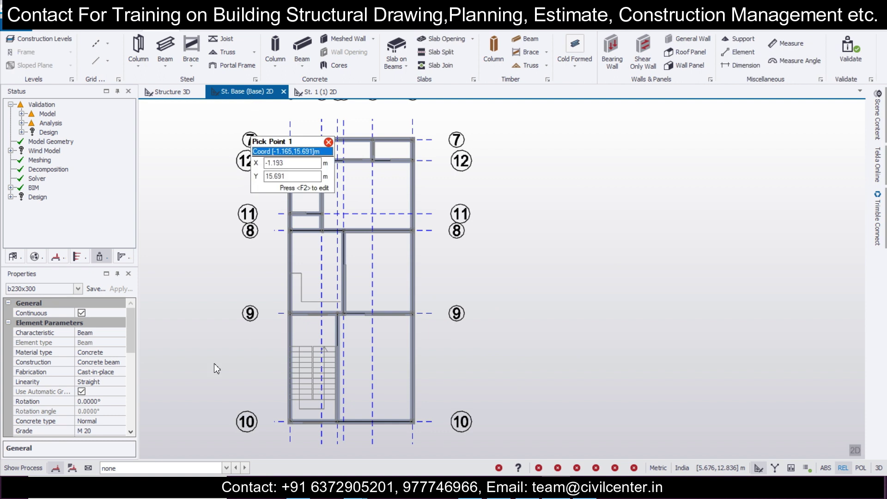
left_click(196, 472)
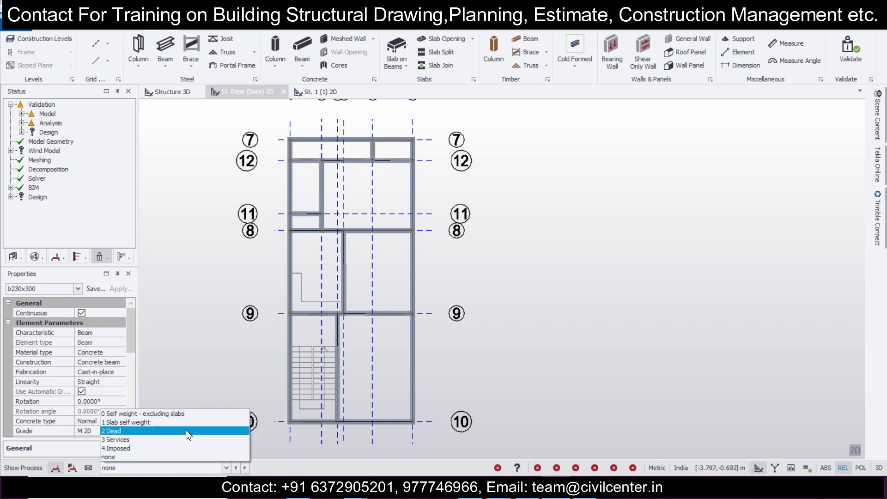
left_click(419, 131)
left_click(235, 30)
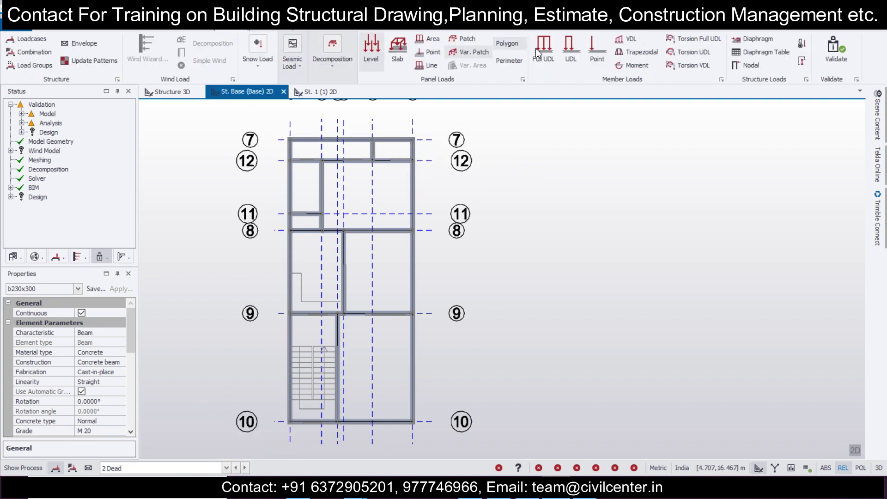
left_click(544, 50)
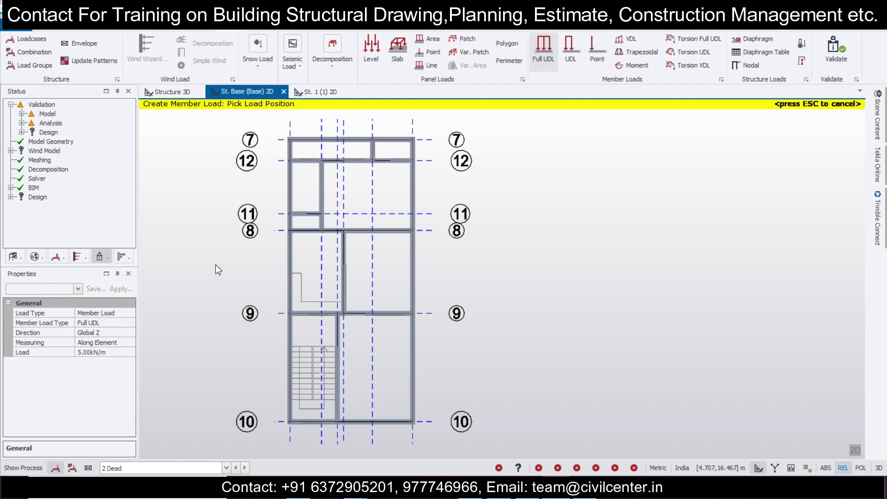
left_click(109, 352)
type("10")
key("Return")
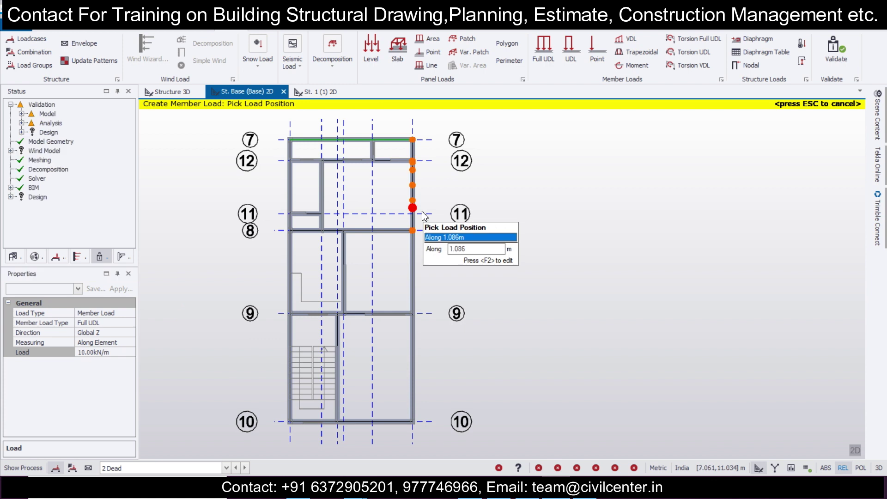
Apply the 10 kN/m full UDL to the base level perimeter beams and the grid line 4 beam between lines 9 and 10
left_click(422, 213)
left_click(418, 287)
left_click(412, 361)
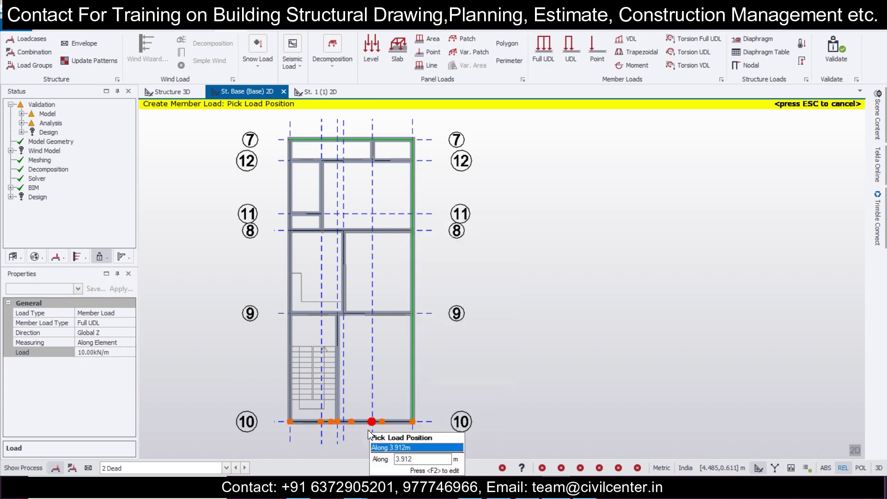
left_click(310, 421)
left_click(292, 351)
left_click(285, 286)
left_click(286, 185)
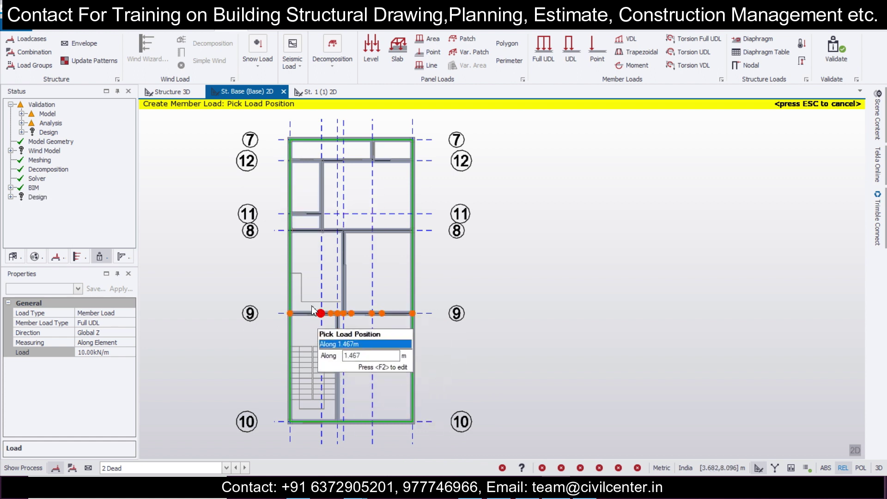
left_click(337, 365)
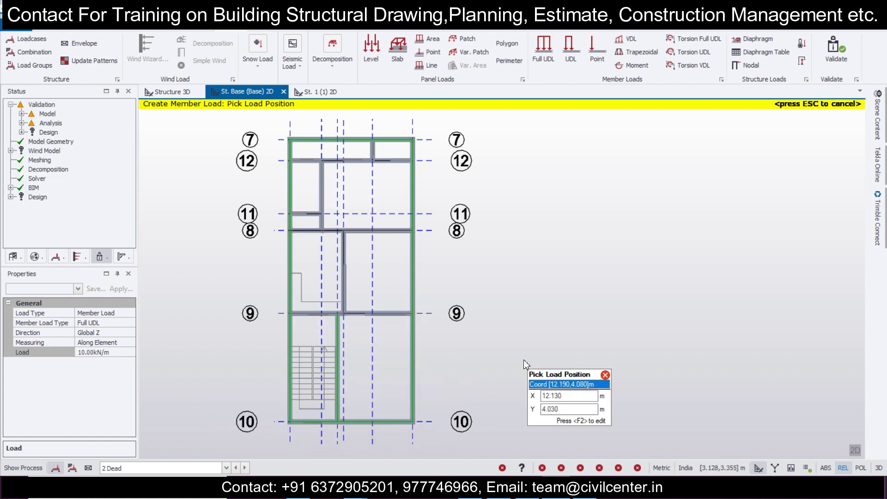
Apply a 10 kN/m partial UDL to the grid line 9 beam from grid line 1 to grid line 4
scroll(391, 378, "up", 2)
scroll(382, 372, "down", 2)
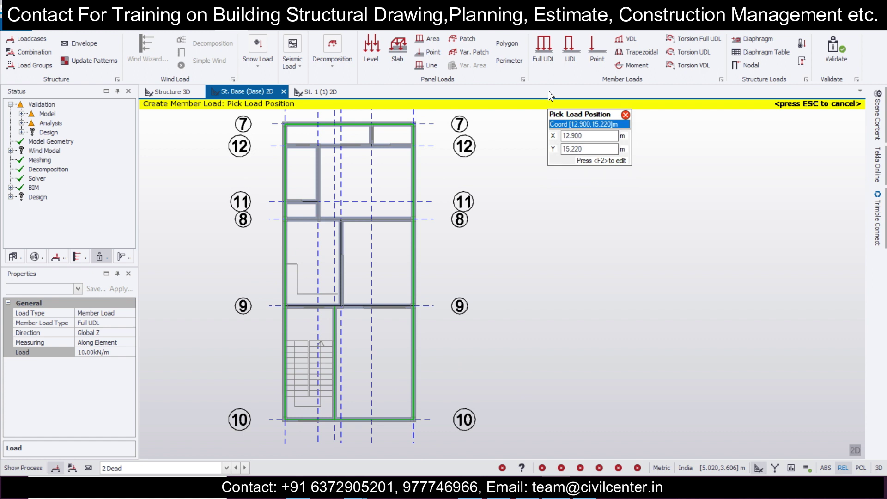
left_click(571, 51)
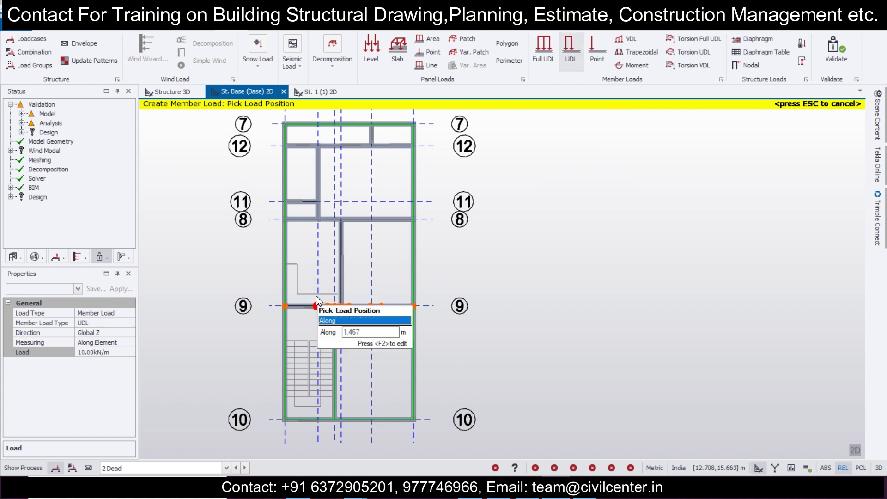
left_click(285, 307)
scroll(334, 308, "up", 3)
left_click(336, 310)
scroll(254, 346, "down", 3)
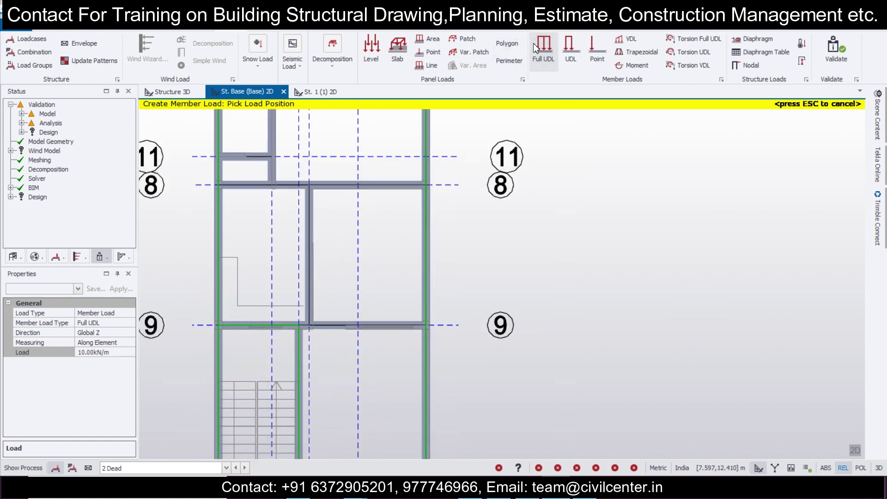
Apply 5 kN/m full UDLs to the base level interior beams along grid lines 12, 6, 5, 11, 8 and 2
left_click(111, 352)
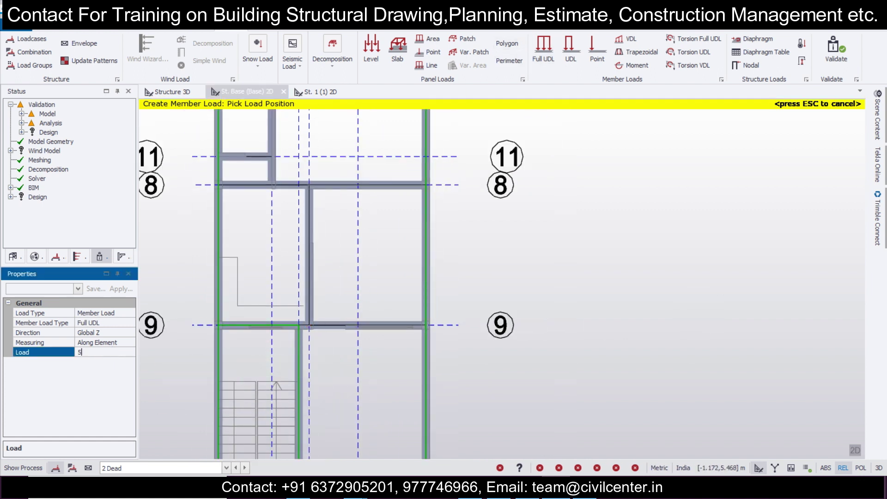
scroll(315, 234, "down", 1)
middle_click_drag(315, 234, 368, 402)
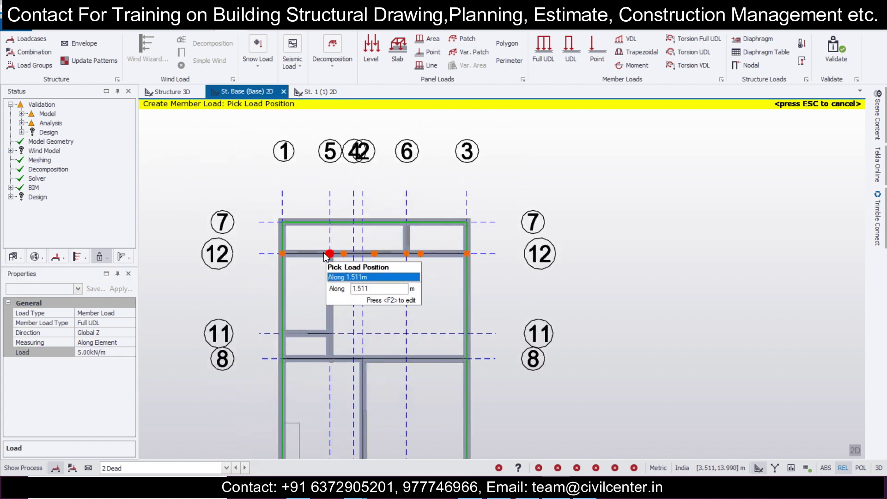
left_click(314, 254)
left_click(408, 233)
left_click(323, 303)
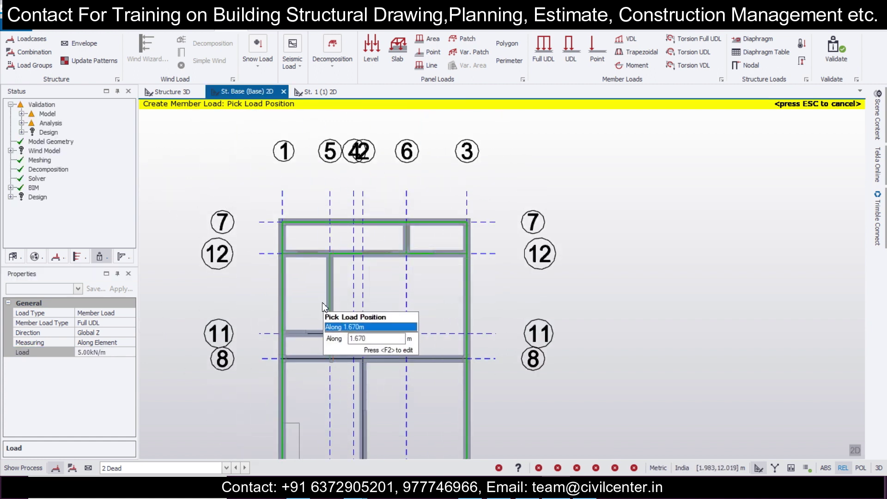
left_click(298, 333)
left_click(386, 358)
left_click(367, 389)
Review the member loads around grid line 9 on the base level and check the wall layout in the AutoCAD floor plan
middle_click_drag(398, 415, 399, 269)
scroll(399, 278, "down", 1)
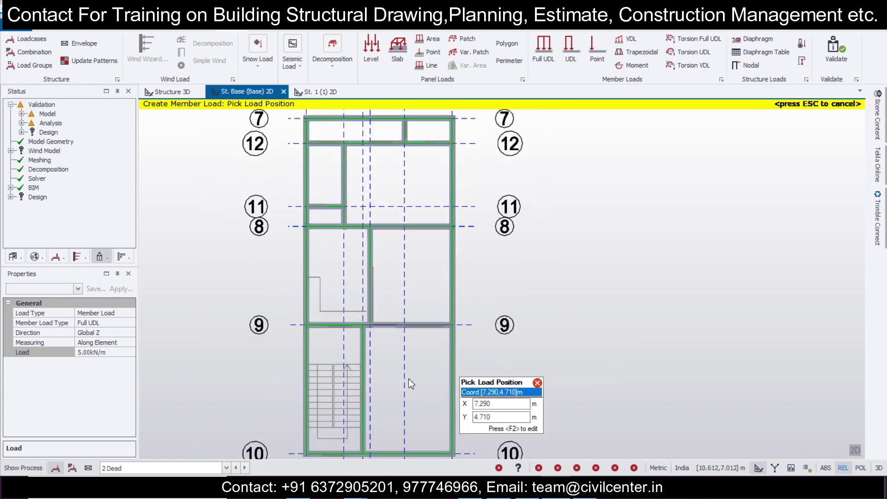
scroll(407, 385, "up", 2)
middle_click_drag(403, 385, 411, 350)
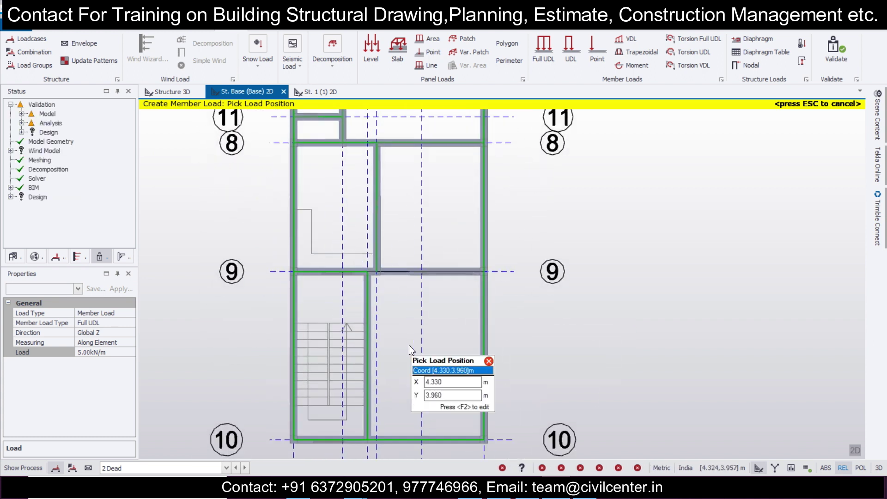
scroll(410, 350, "down", 4)
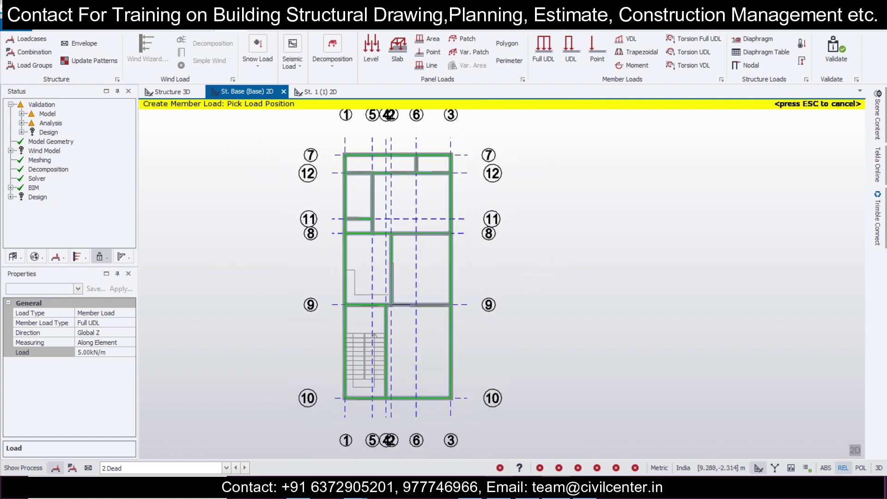
left_click(523, 497)
scroll(334, 338, "up", 5)
scroll(265, 306, "down", 3)
scroll(260, 227, "up", 5)
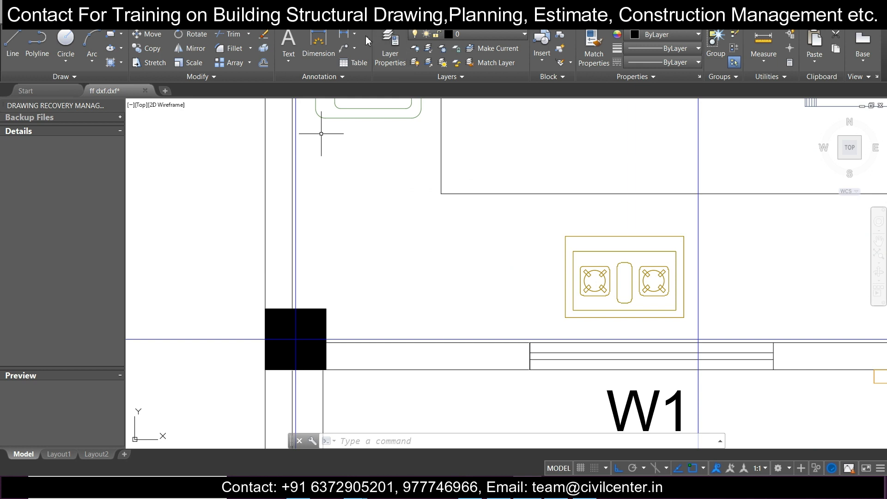
Measure the wall offset from the column's outer edge with a linear dimension in the AutoCAD floor plan, without placing the dimension
left_click(346, 36)
scroll(270, 387, "up", 3)
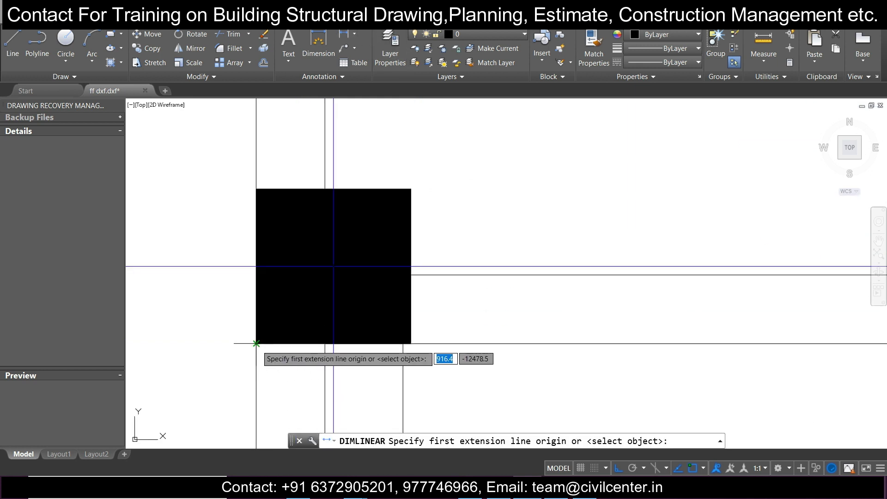
left_click(257, 343)
left_click(326, 355)
scroll(332, 360, "down", 5)
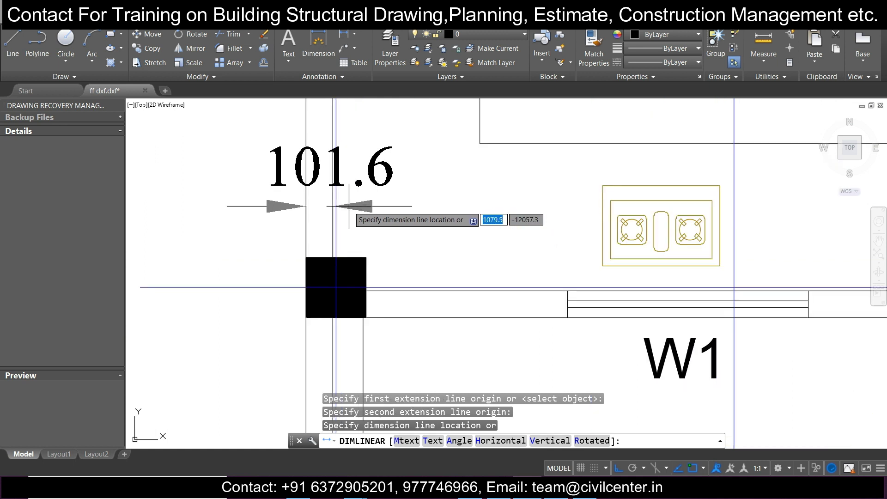
scroll(349, 206, "down", 2)
key("Escape")
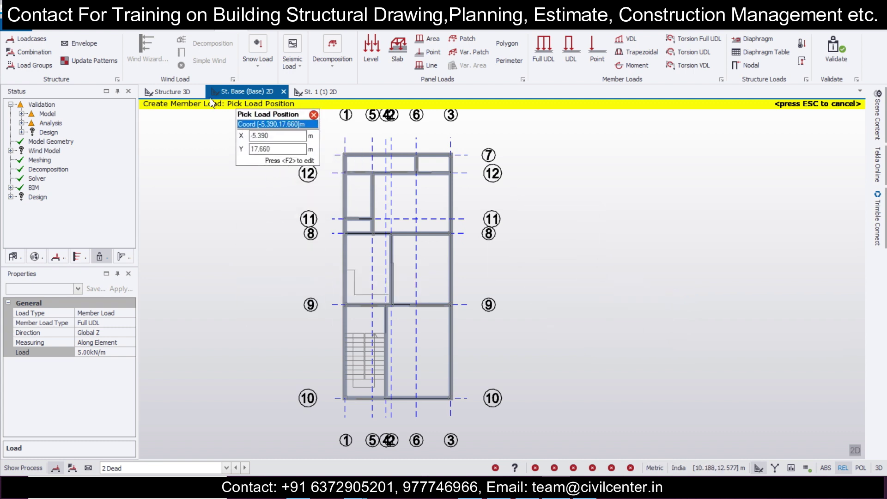
Return to the structural model and apply 5 kN/m full UDLs to the base level perimeter beams along grid lines 7, 3, 10 and 1
left_click(172, 91)
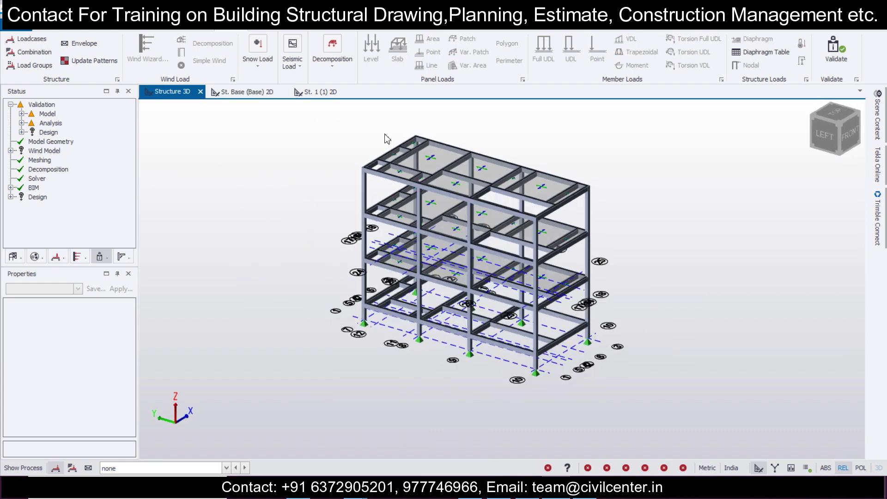
left_click(240, 92)
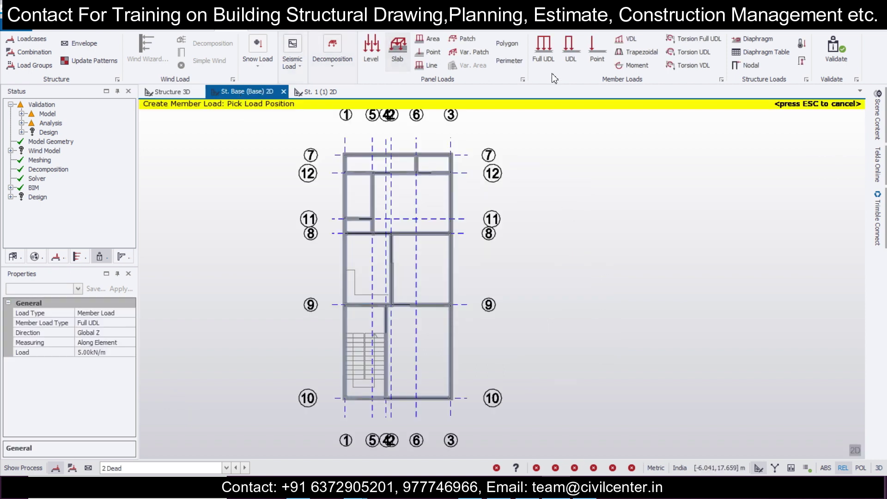
left_click(381, 153)
left_click(451, 231)
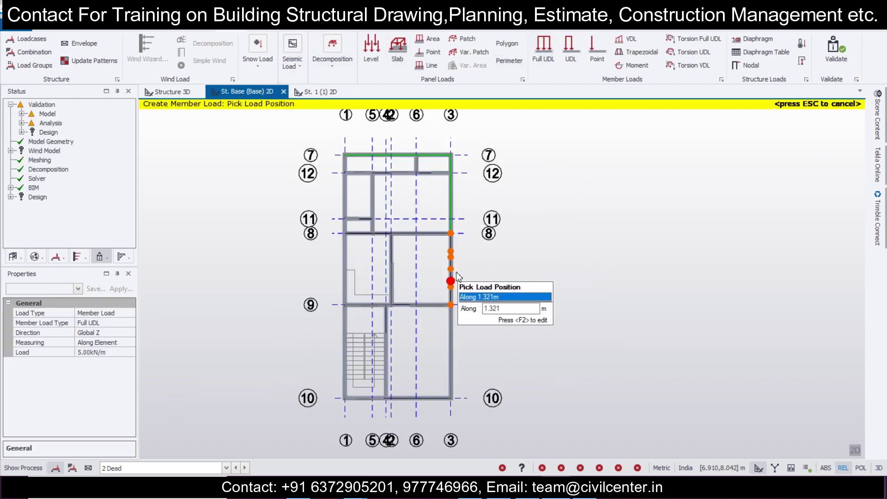
left_click(452, 278)
left_click(451, 366)
left_click(418, 399)
left_click(342, 349)
left_click(350, 291)
left_click(346, 204)
Apply 5 kN/m full UDLs to the base level interior beams along grid lines 12, 6, 5, 11, 8, 2, 9 and 4
left_click(384, 174)
left_click(416, 162)
left_click(373, 200)
left_click(359, 219)
left_click(383, 234)
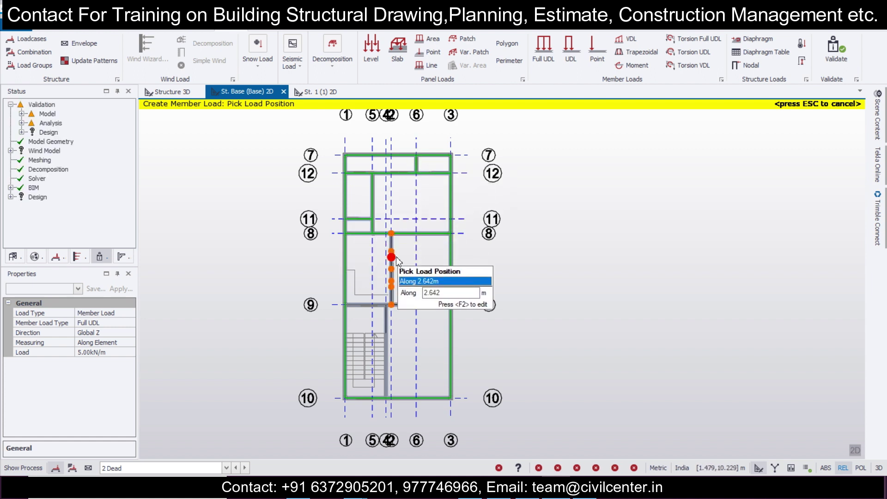
left_click(397, 261)
left_click(425, 305)
left_click(368, 305)
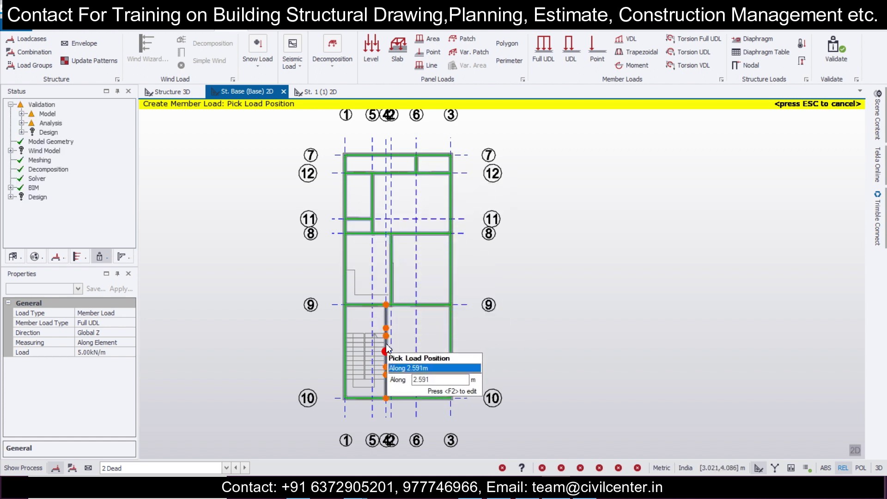
left_click(387, 350)
scroll(533, 397, "up", 3)
scroll(533, 396, "down", 4)
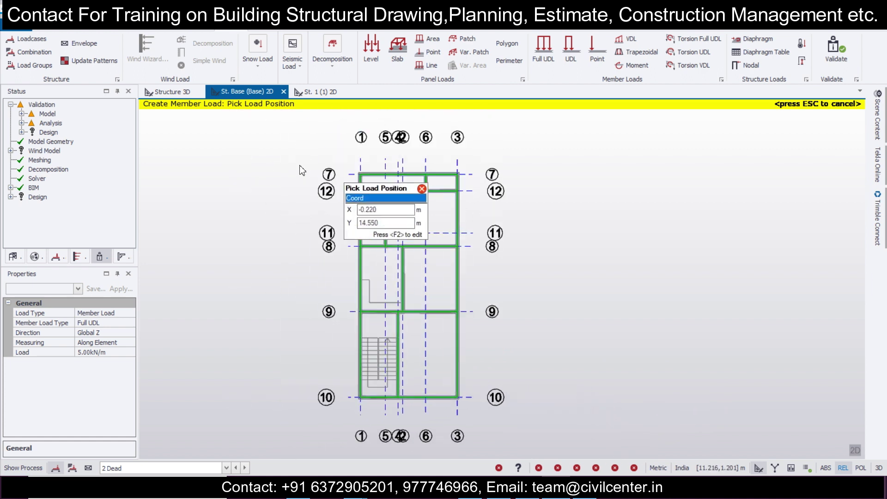
Display the Dead loadcase in the 3D structure view and inspect the base level beam loads
left_click(169, 93)
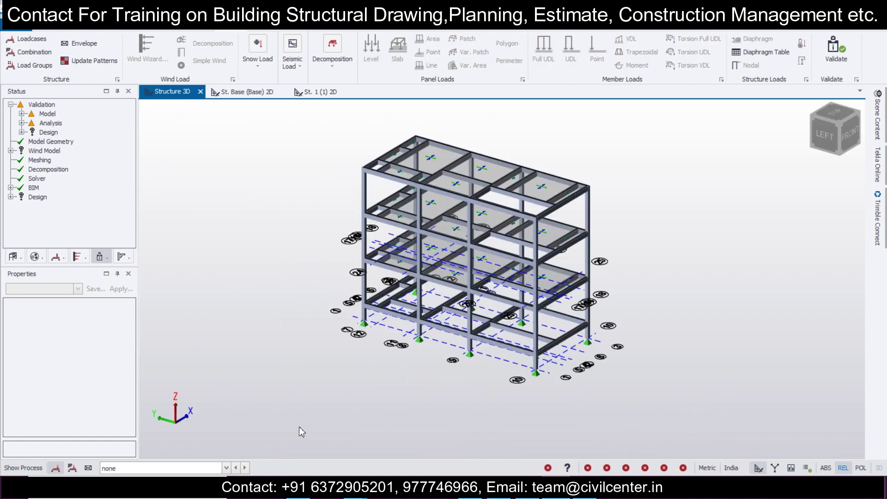
left_click(226, 467)
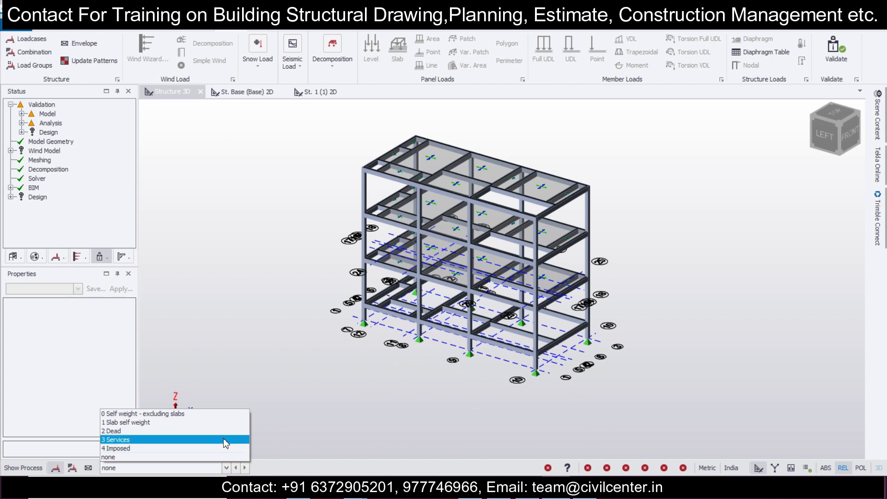
left_click(225, 432)
right_click_drag(288, 411, 490, 349)
scroll(491, 354, "up", 3)
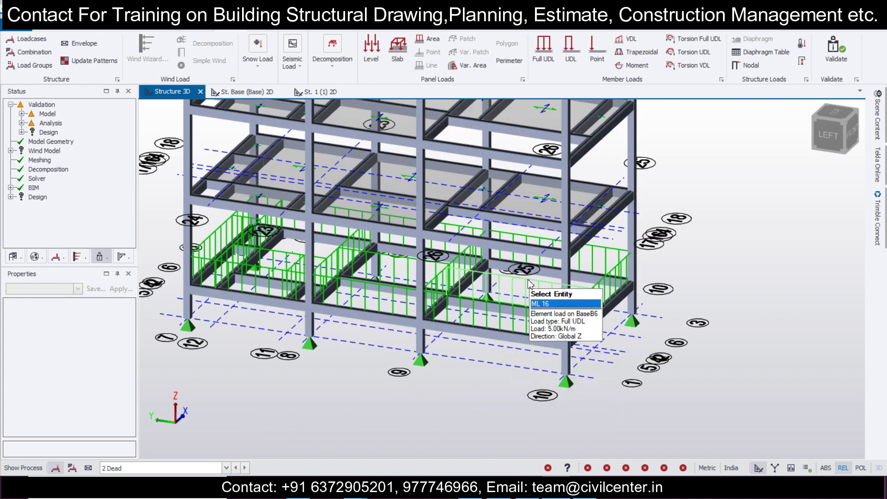
scroll(529, 282, "down", 5)
middle_click_drag(628, 281, 506, 293)
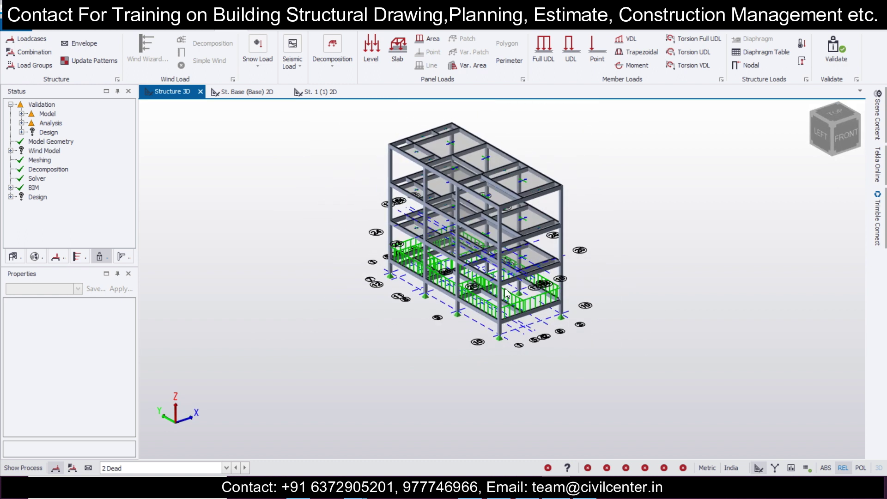
In the Dead loadcase, apply 5 kN/m full UDLs to the level 1 perimeter beams along grid lines 7, 3, 10 and 1
left_click(247, 92)
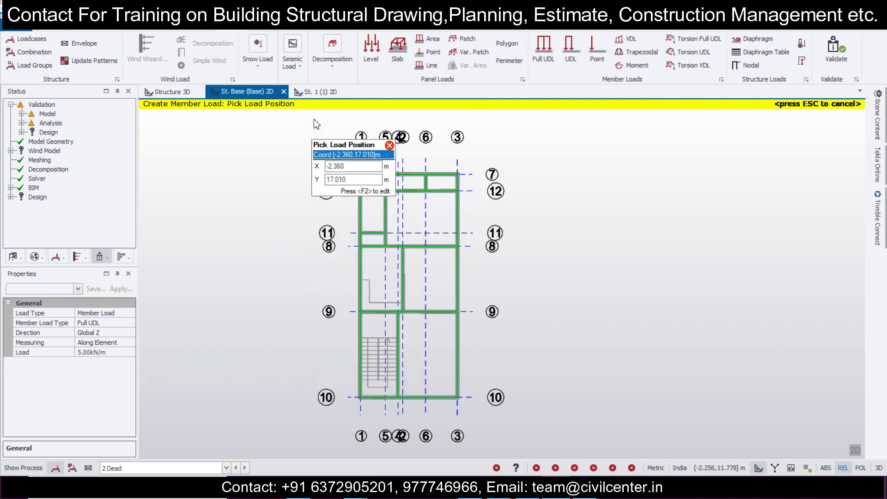
left_click(320, 94)
left_click(126, 471)
left_click(144, 434)
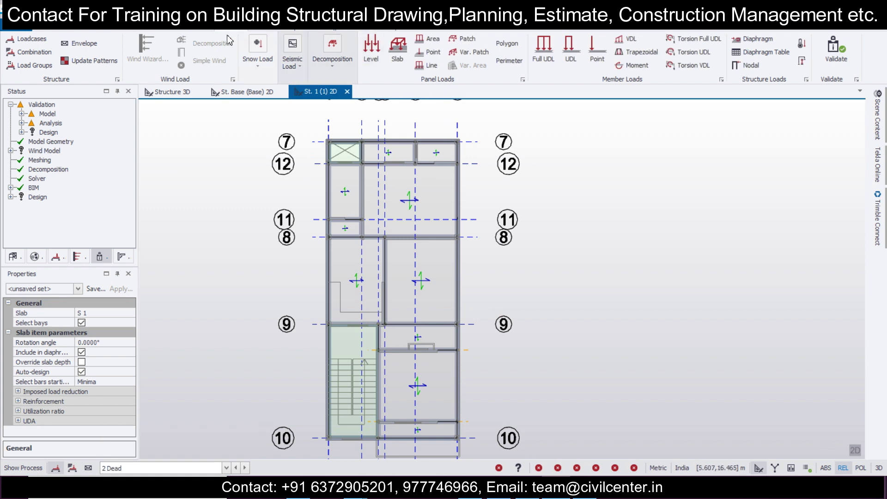
left_click(543, 51)
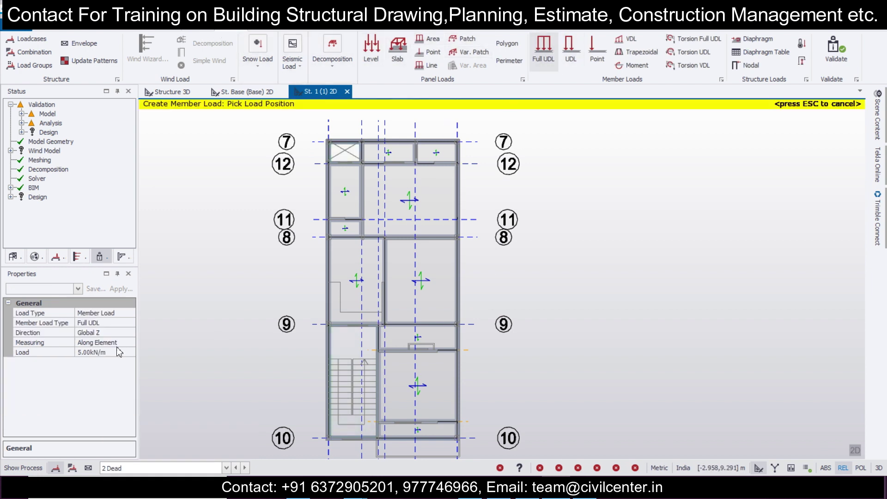
left_click(378, 148)
left_click(464, 227)
left_click(462, 309)
left_click(465, 409)
middle_click_drag(483, 401, 473, 333)
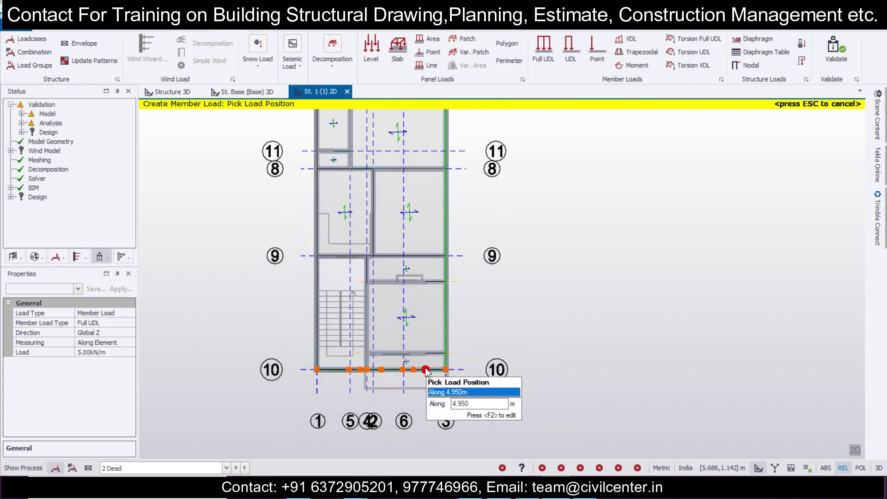
left_click(427, 370)
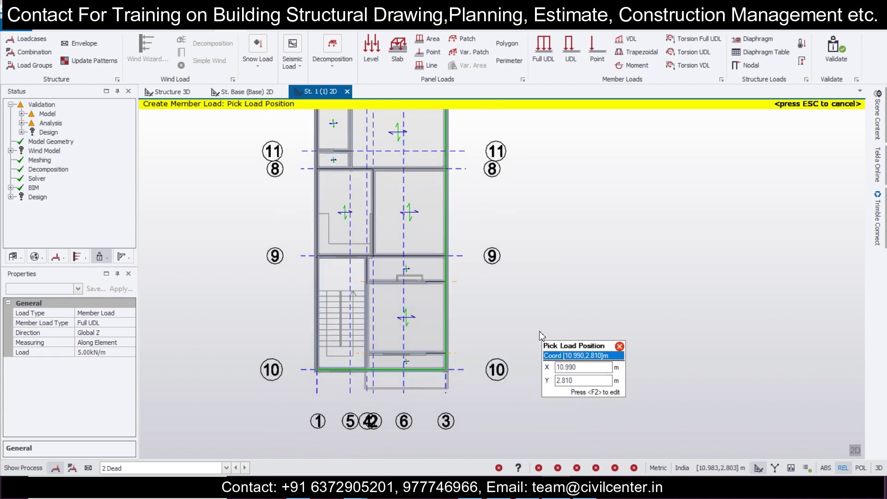
left_click(319, 308)
middle_click_drag(366, 232, 399, 346)
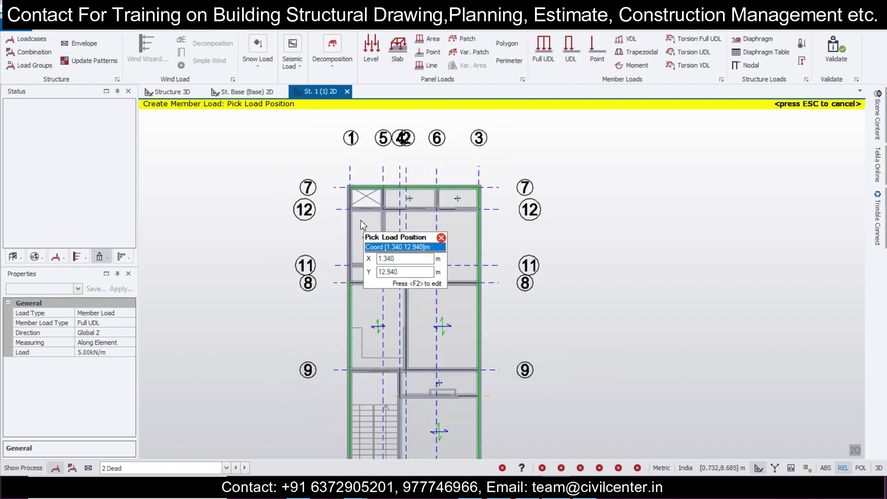
Apply 5 kN/m full UDLs to the level 1 interior beams along grid lines 12, 5, 6, 11, 8, 2, 9 and 4
left_click(373, 210)
left_click(417, 211)
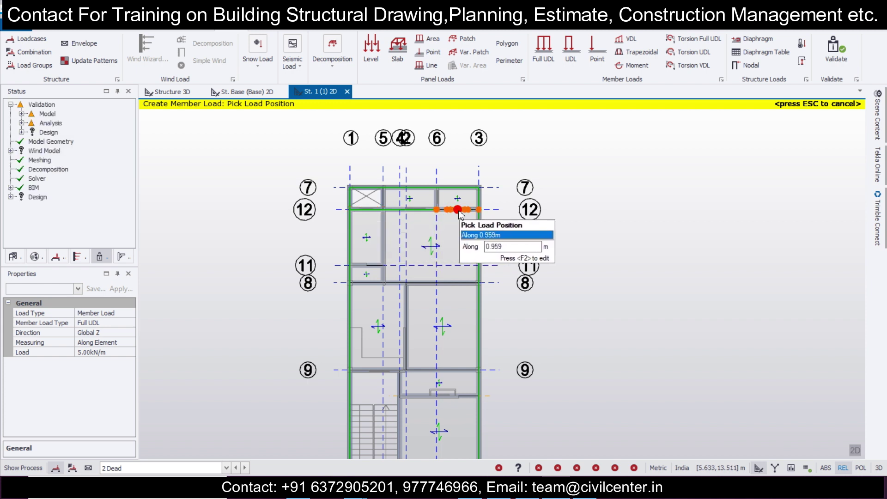
left_click(387, 195)
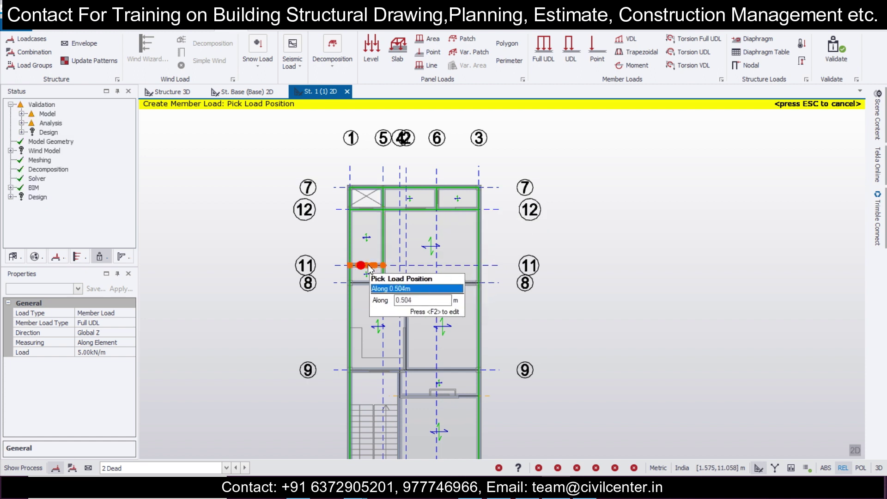
left_click(382, 284)
left_click(408, 309)
left_click(383, 370)
middle_click_drag(436, 413, 422, 326)
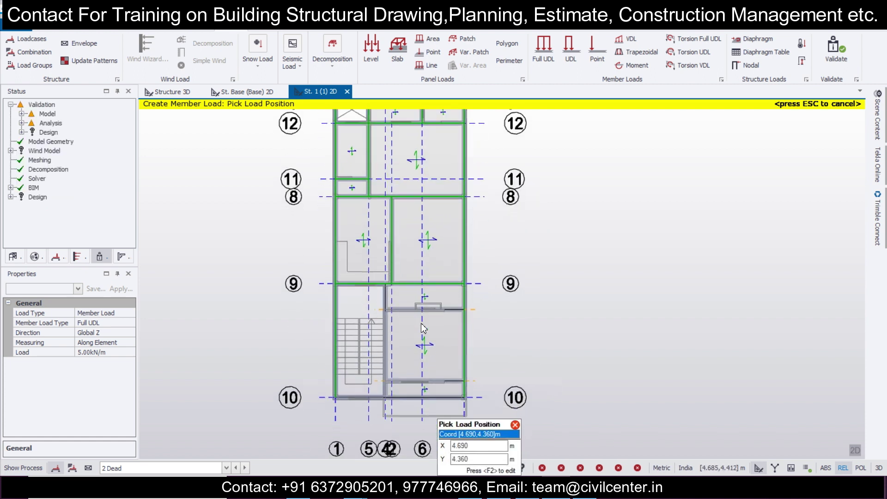
left_click(387, 368)
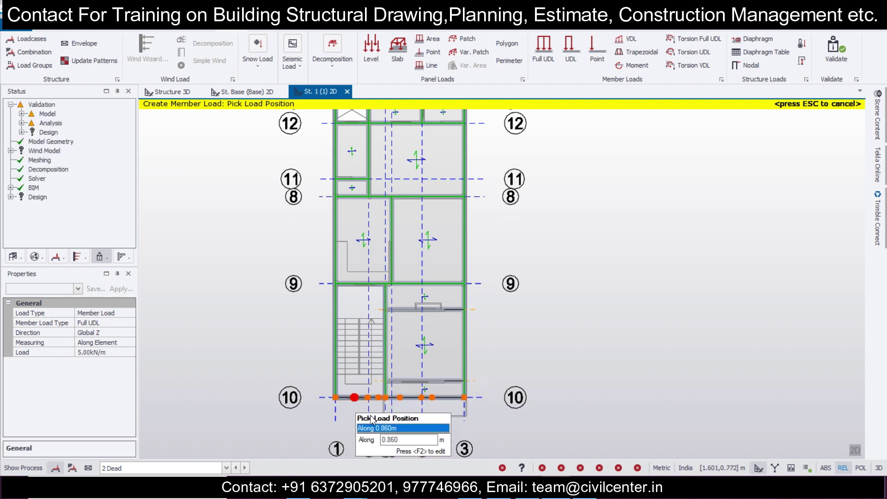
Apply 5 kN/m full UDLs to the two intermediate level 1 beams between grid lines 9 and 10, spanning from grid line 4 to 3
scroll(388, 429, "up", 4)
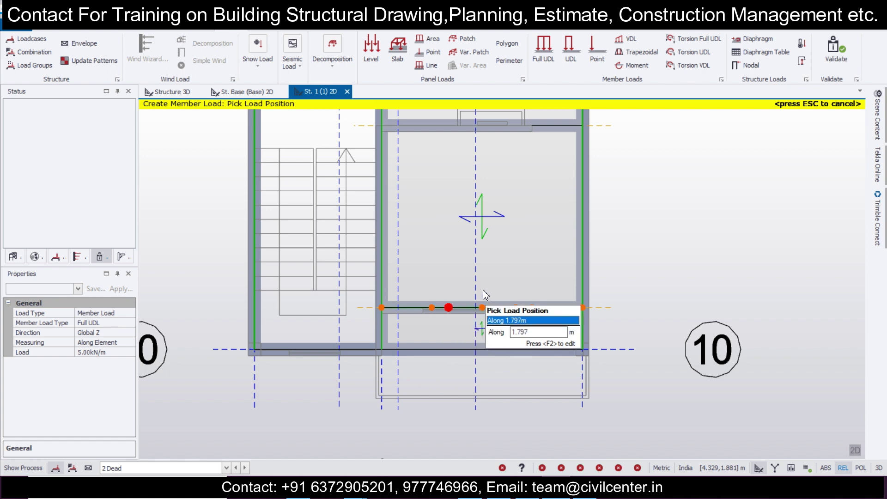
middle_click_drag(452, 194, 462, 408)
left_click(460, 341)
scroll(500, 347, "down", 3)
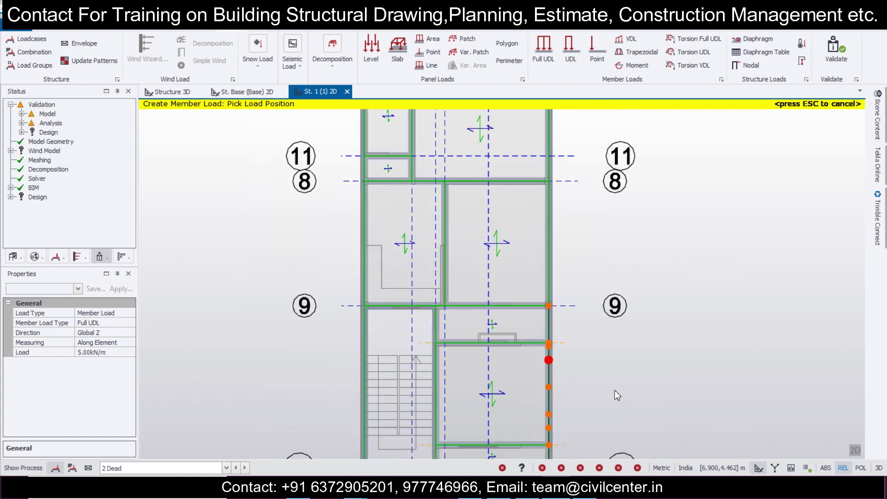
middle_click_drag(605, 455, 564, 350)
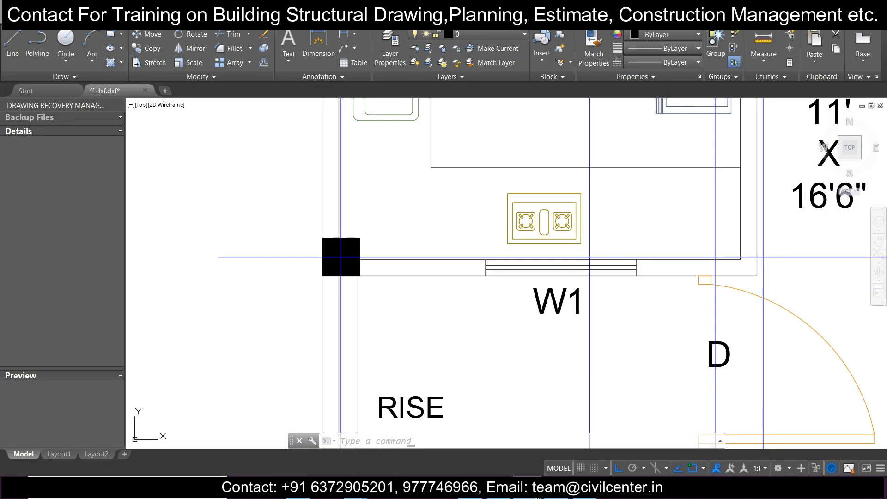
Check the balcony in the AutoCAD plan and apply a 5 kN/m partial UDL to level 1's grid line 10 beam between grid lines 1 and 4
scroll(434, 185, "down", 6)
scroll(460, 252, "up", 8)
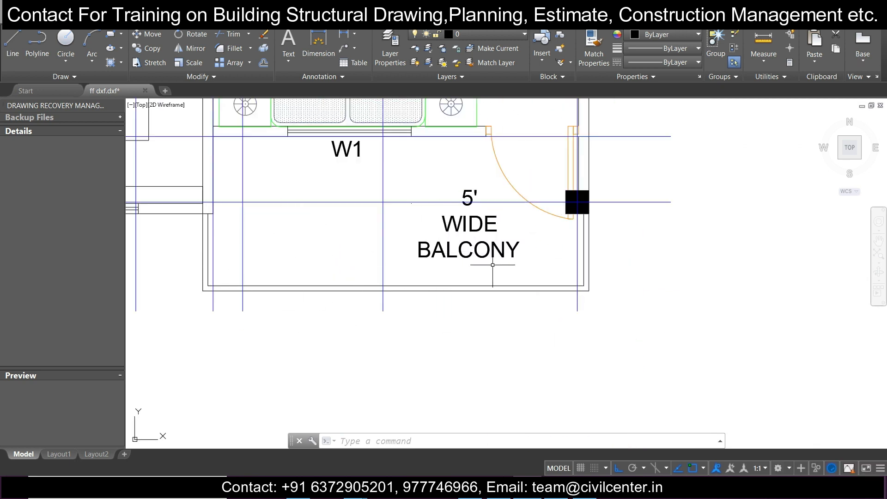
scroll(492, 265, "down", 4)
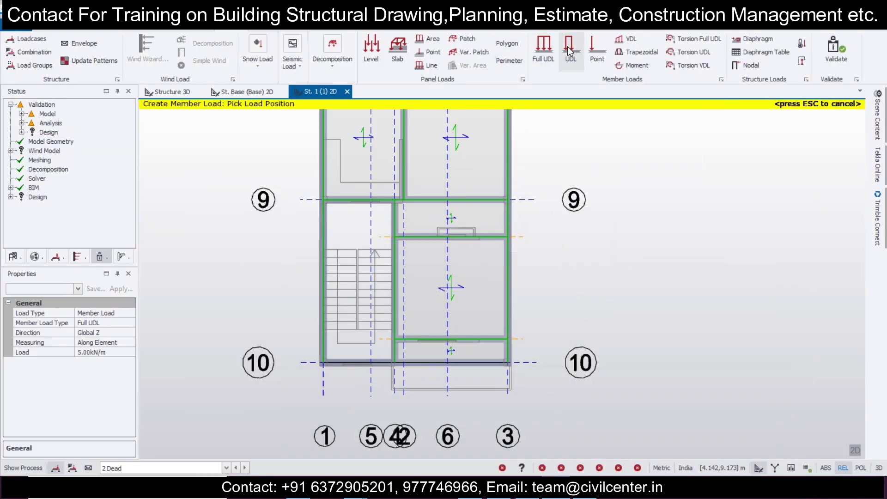
left_click(570, 51)
left_click(325, 365)
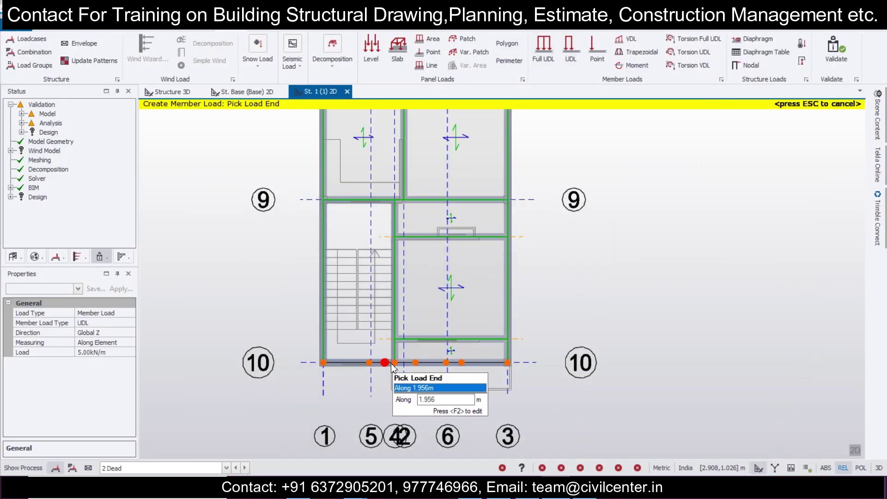
left_click(398, 365)
scroll(531, 369, "up", 2)
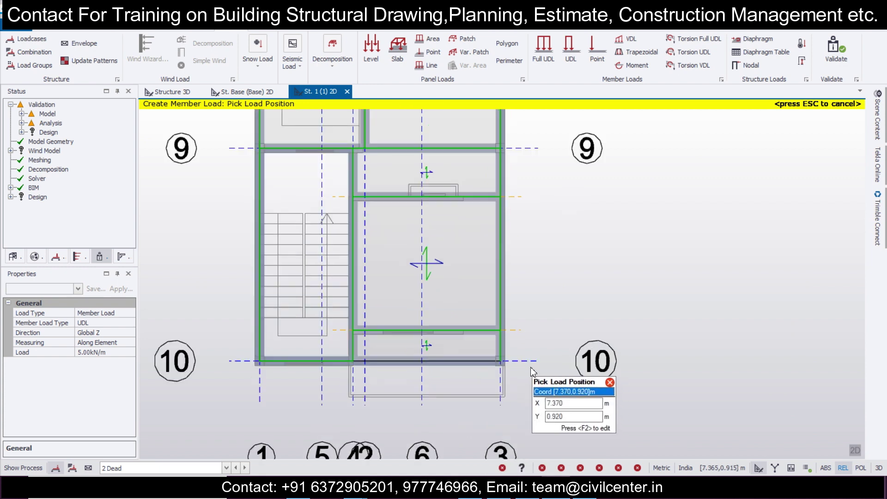
key("Escape")
Review the dead loads on the level 1 plan and on all storeys in the 3D structure view
scroll(361, 397, "up", 1)
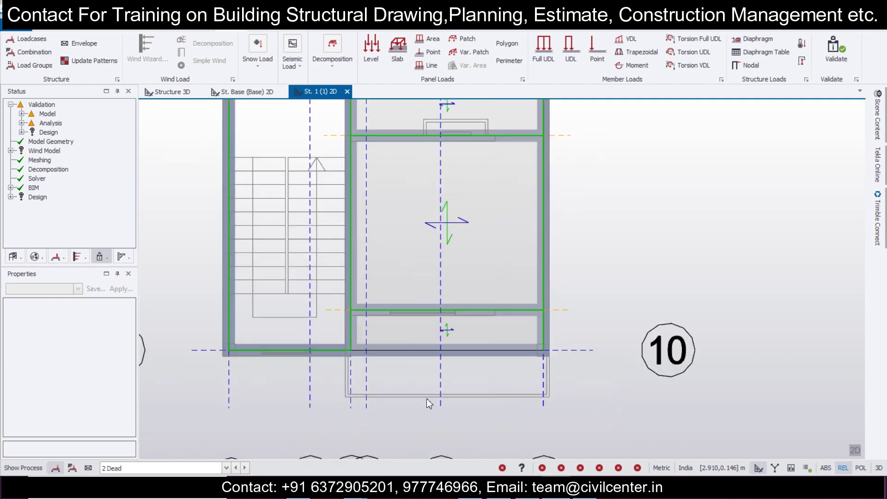
mouse_move(351, 379)
scroll(347, 370, "down", 3)
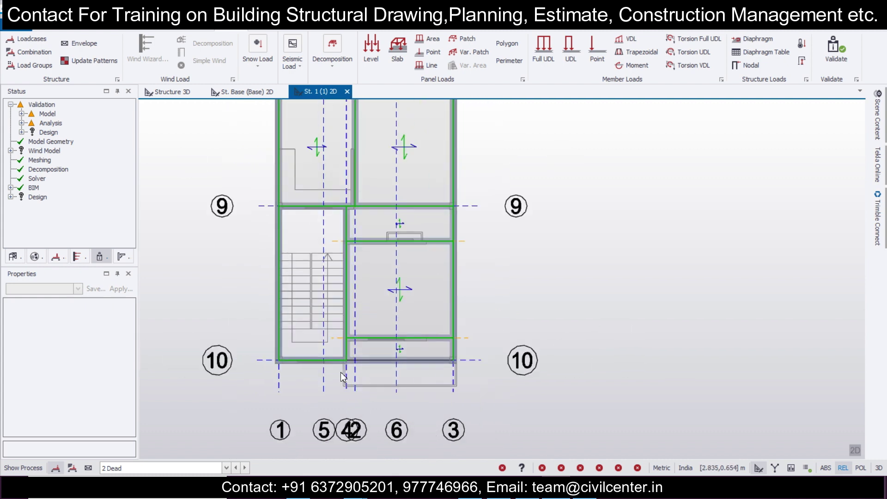
scroll(464, 342, "down", 1)
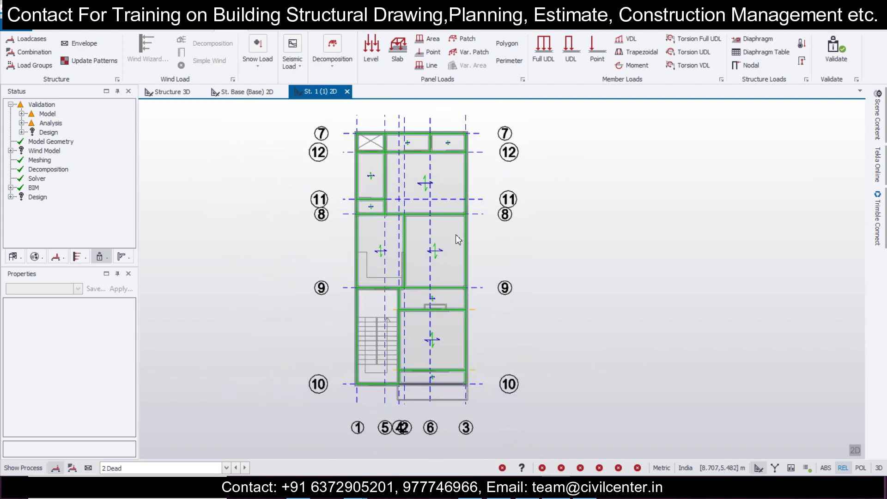
left_click(175, 96)
middle_click_drag(648, 336, 603, 329)
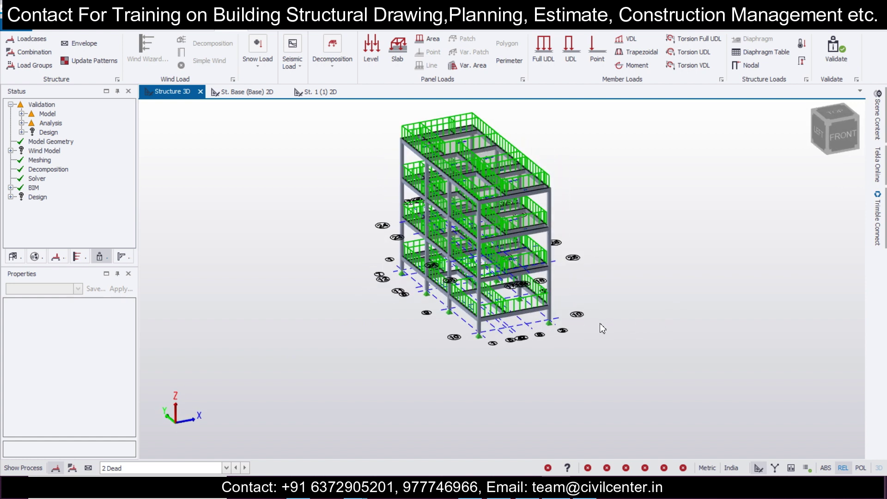
Set the source of construction level 3 to unique
left_click(165, 28)
left_click(63, 42)
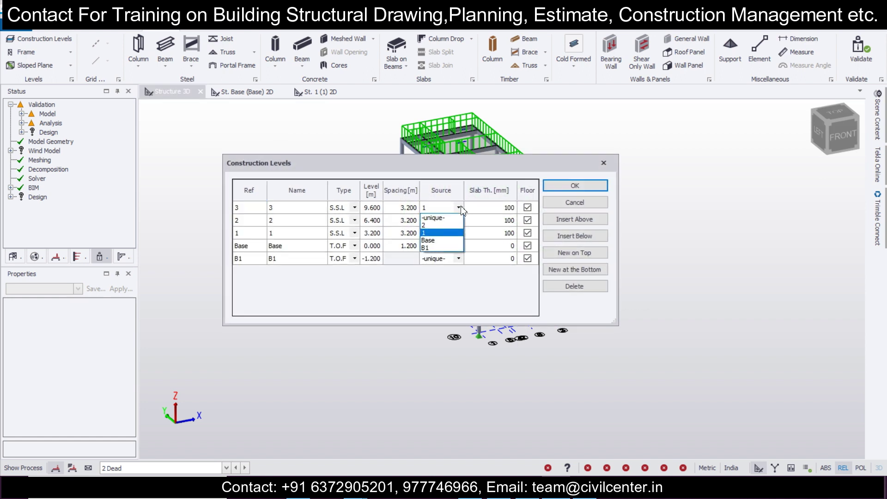
left_click(575, 186)
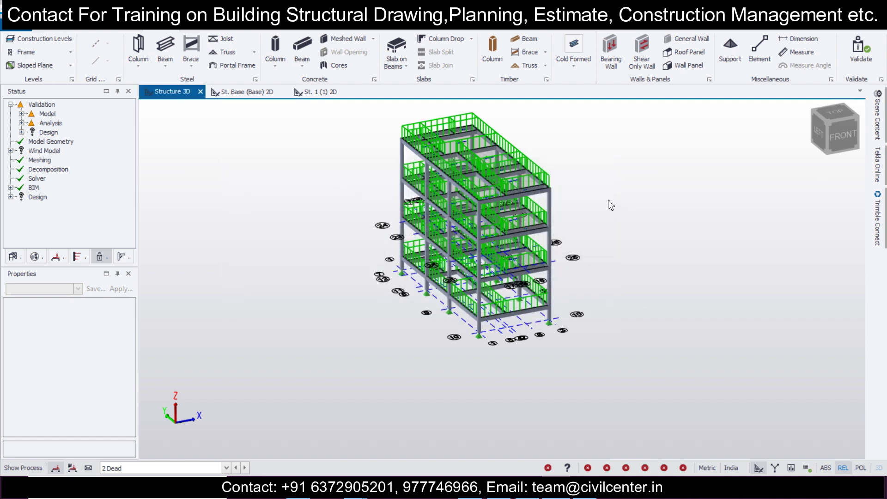
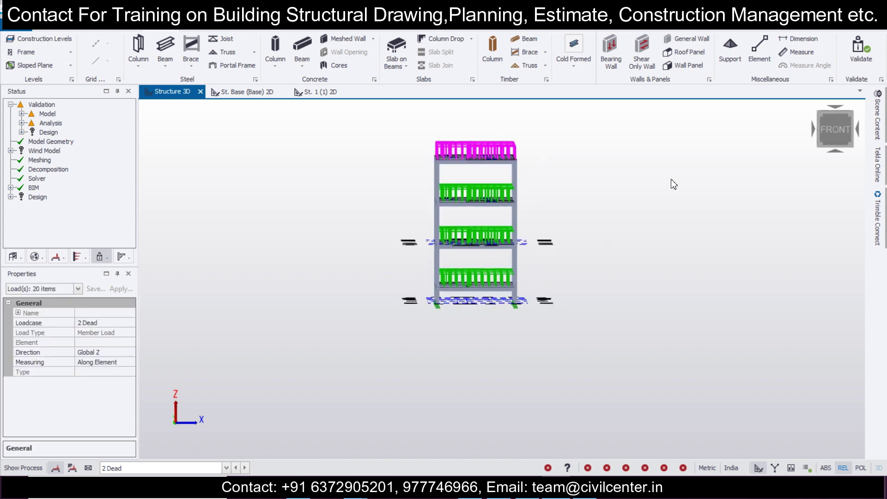
Delete all the dead member loads on the top level
key("Delete")
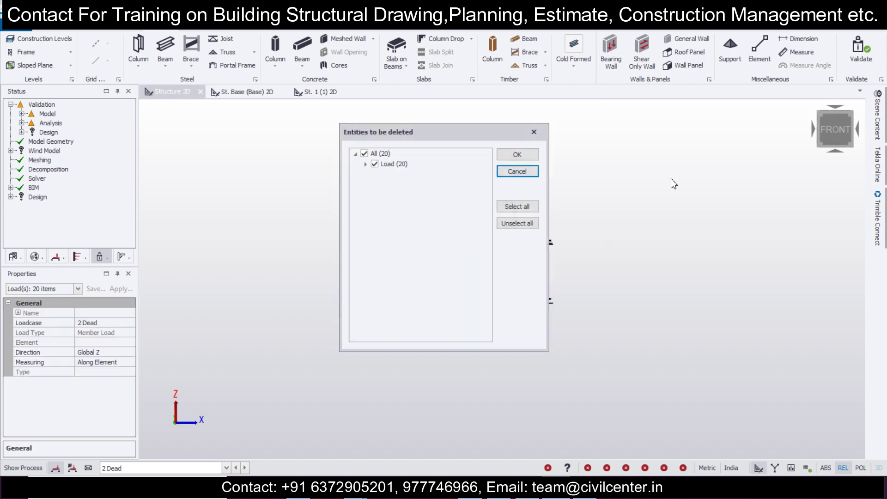
left_click(534, 157)
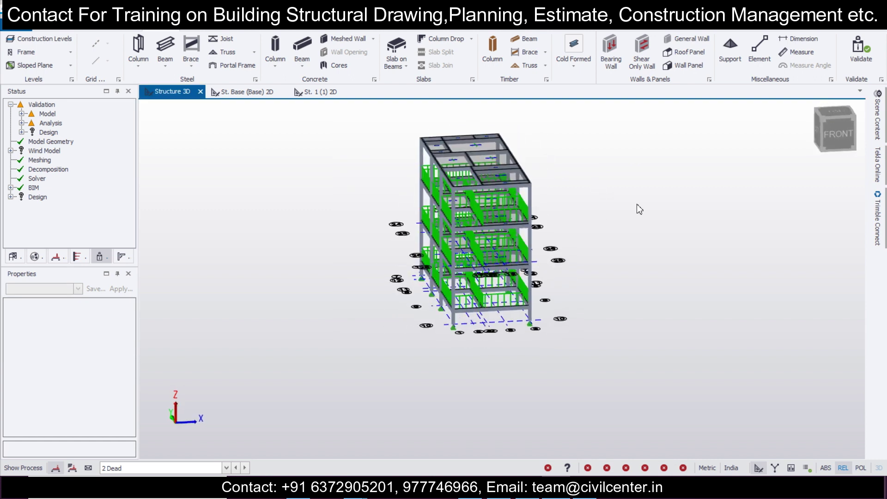
right_click_drag(638, 205, 670, 207)
scroll(504, 273, "up", 2)
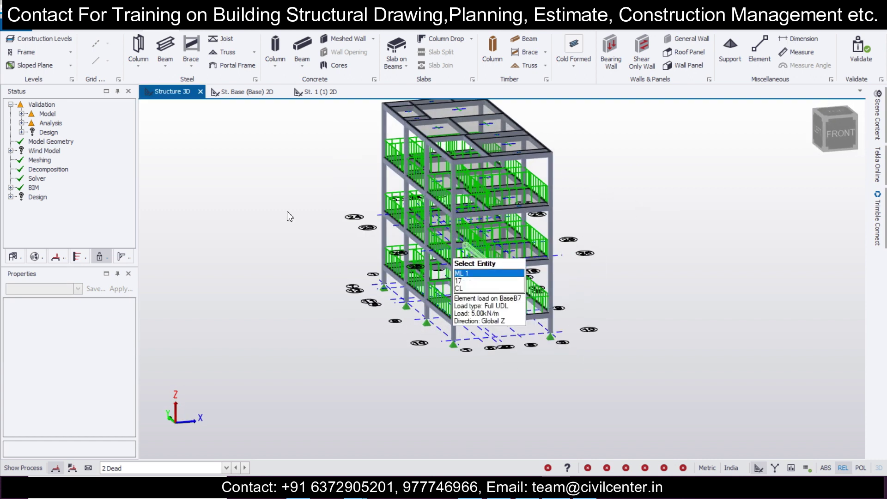
Apply a 2 kN/m² level load to the level 1 slabs in the 4 Imposed loadcase
left_click(312, 93)
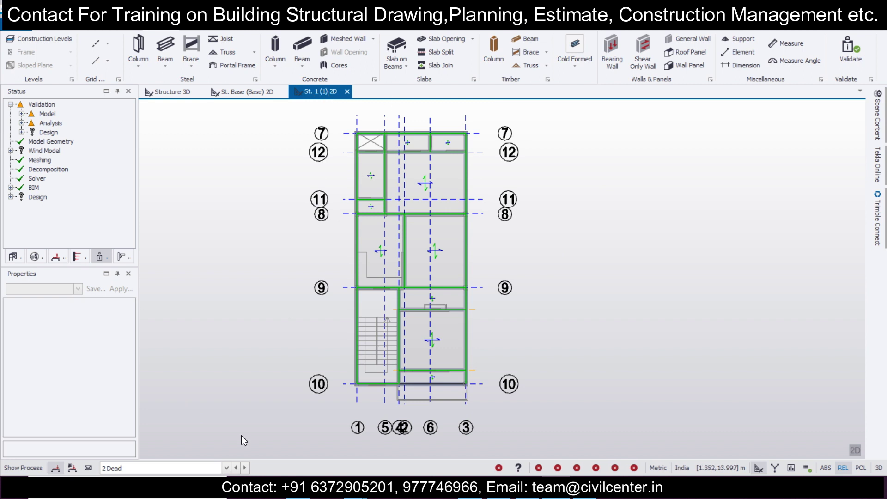
left_click(219, 464)
left_click(219, 448)
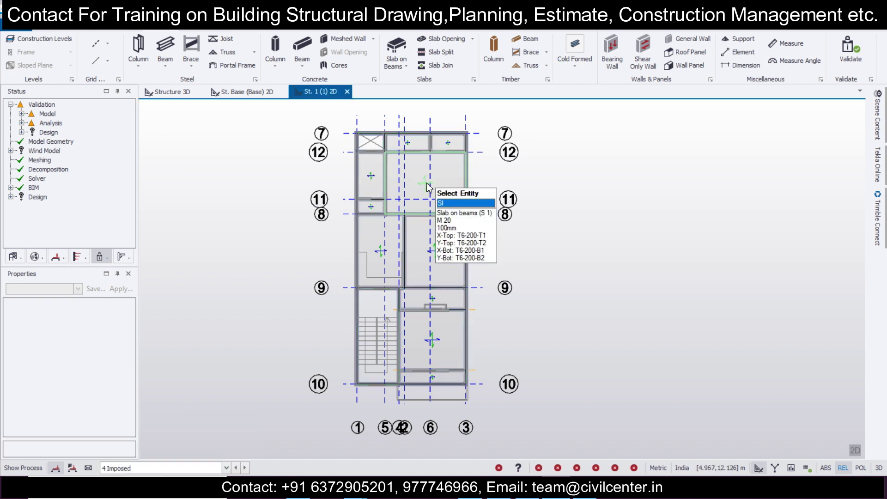
mouse_move(445, 273)
left_click(877, 121)
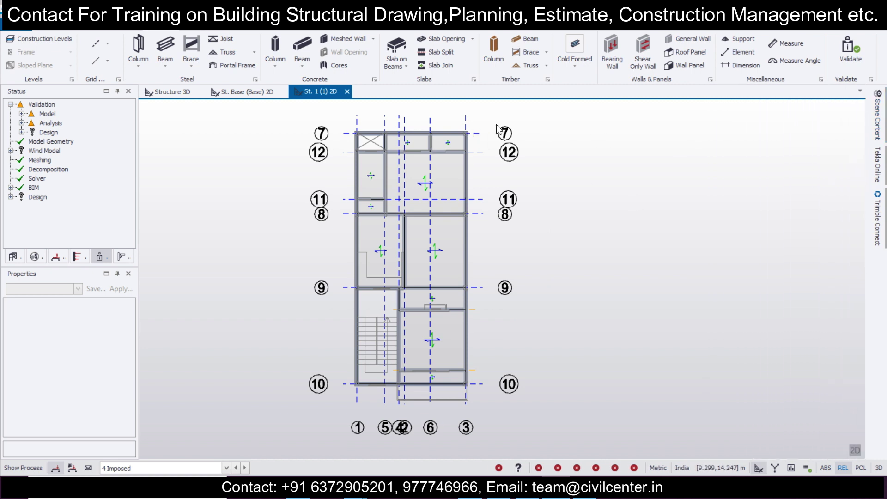
left_click(239, 28)
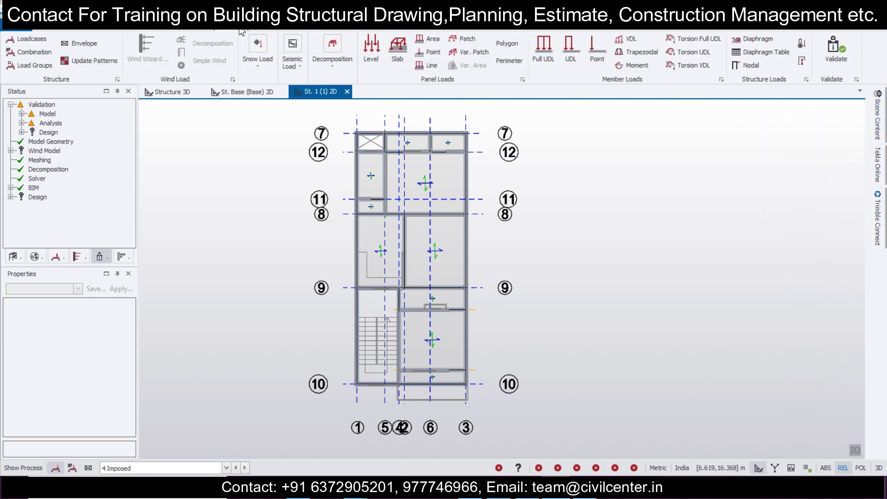
left_click(371, 51)
left_click(128, 342)
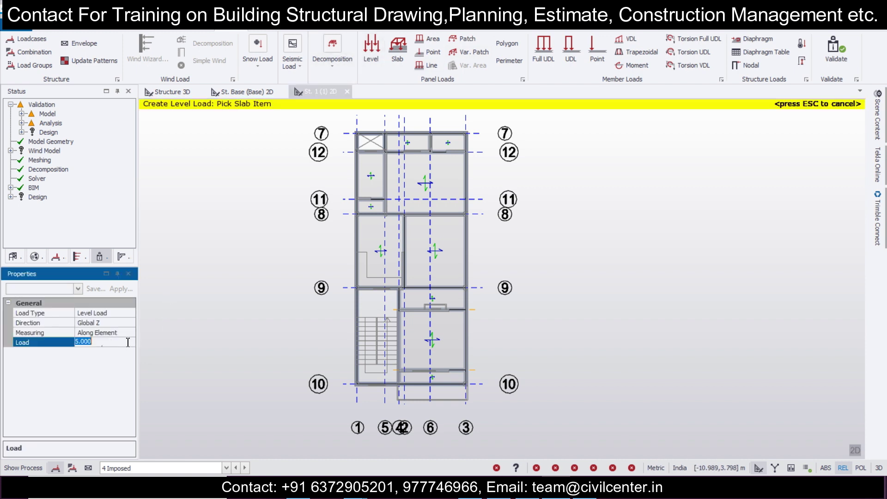
type("2")
left_click(453, 188)
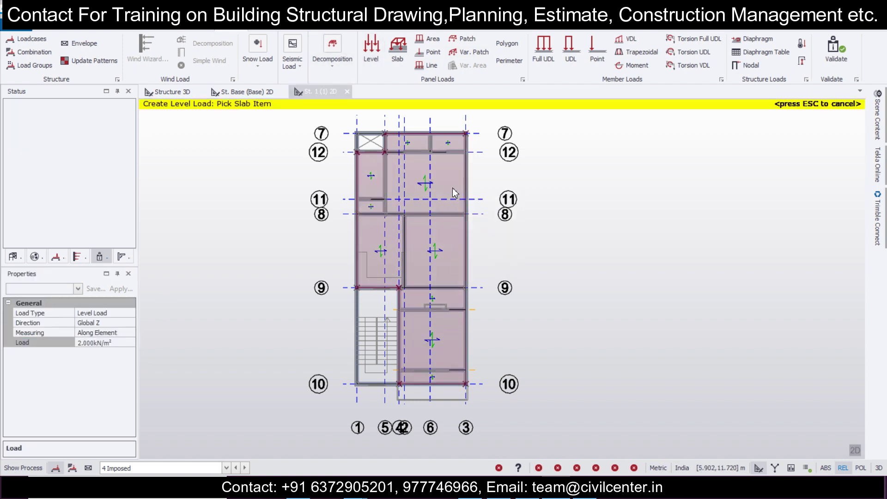
Display the 4 Imposed loadcase in the 3D structure view to check the level load
left_click(171, 92)
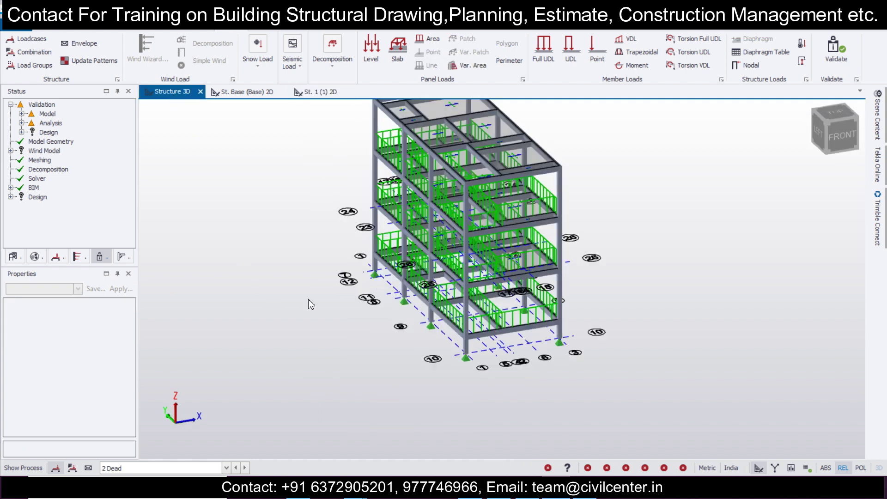
left_click(226, 470)
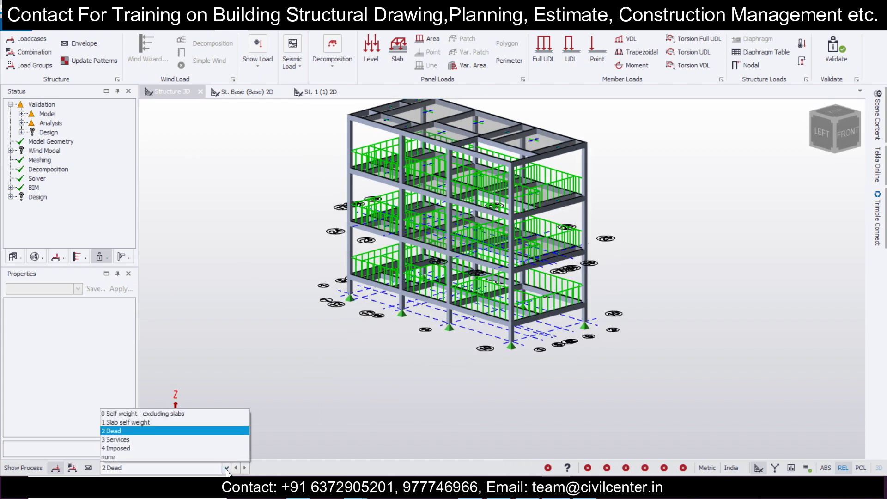
left_click(225, 448)
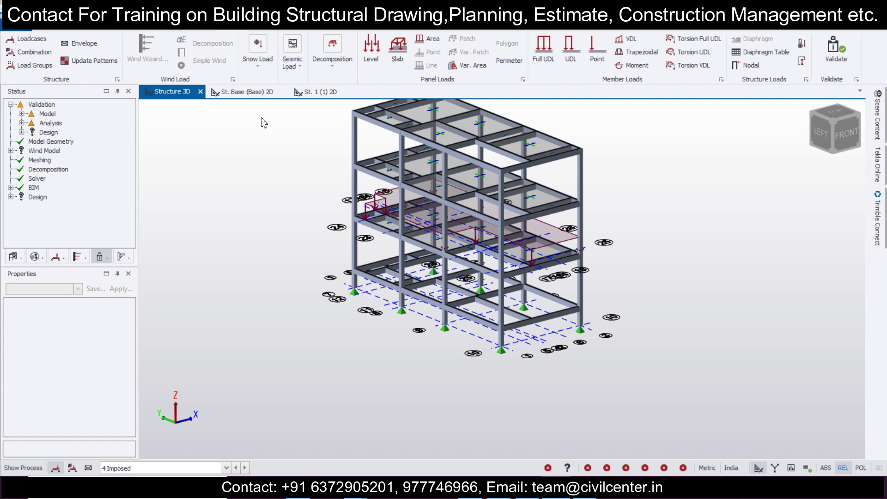
Set the source of construction level 2 to level 1 to replicate the imposed level load there
left_click(158, 29)
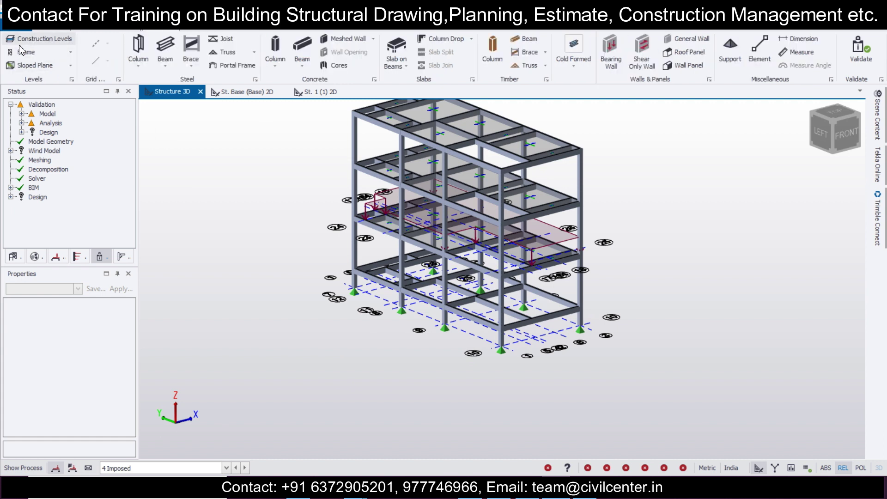
left_click(21, 40)
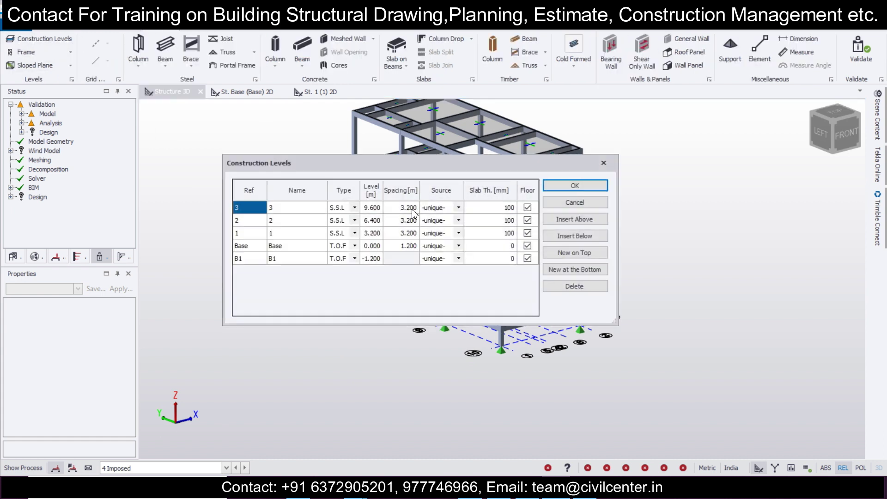
left_click(459, 221)
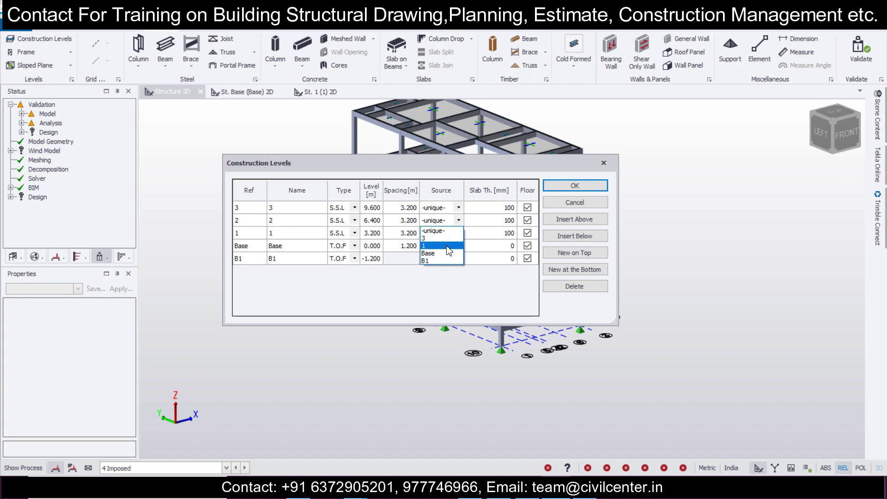
left_click(449, 247)
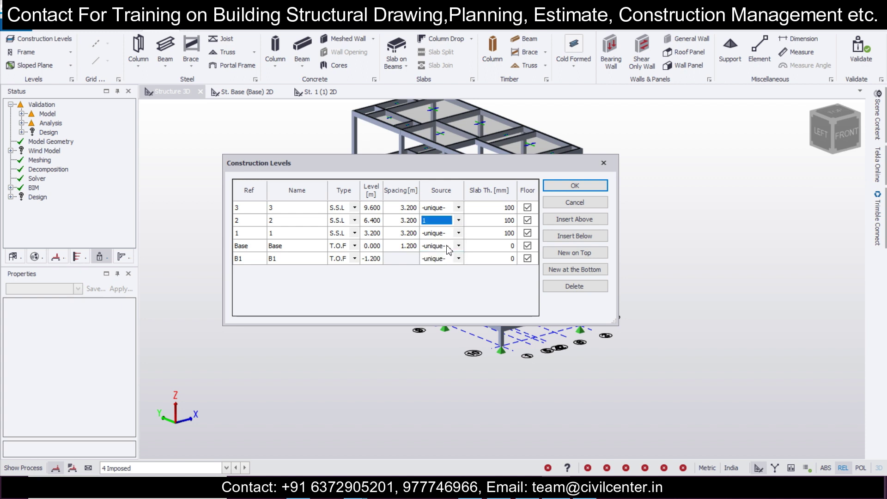
left_click(571, 186)
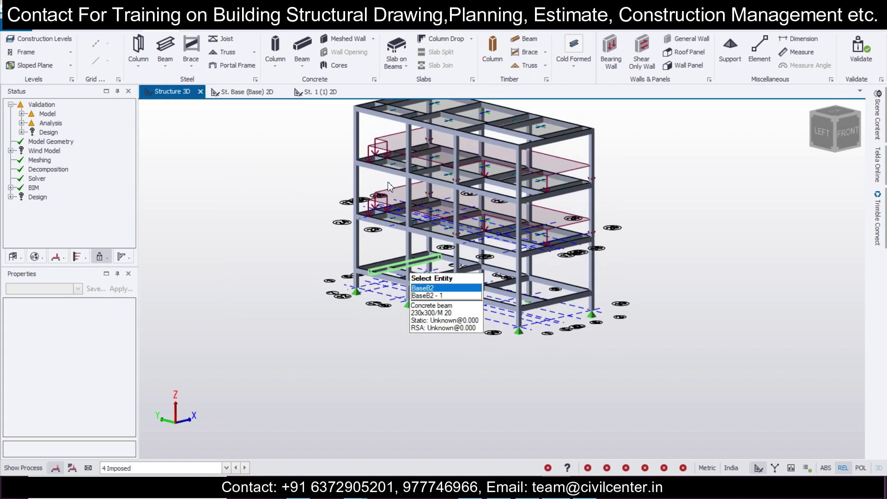
Set the source of construction level 2 to unique
left_click(47, 42)
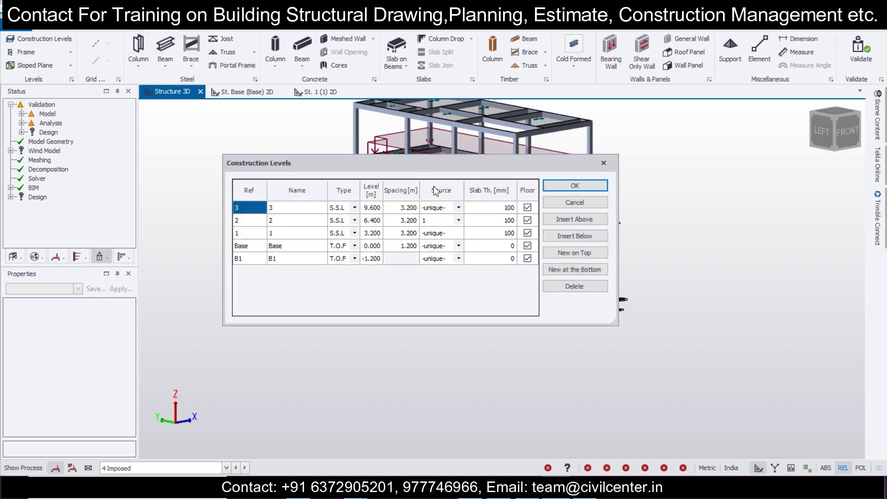
left_click(459, 221)
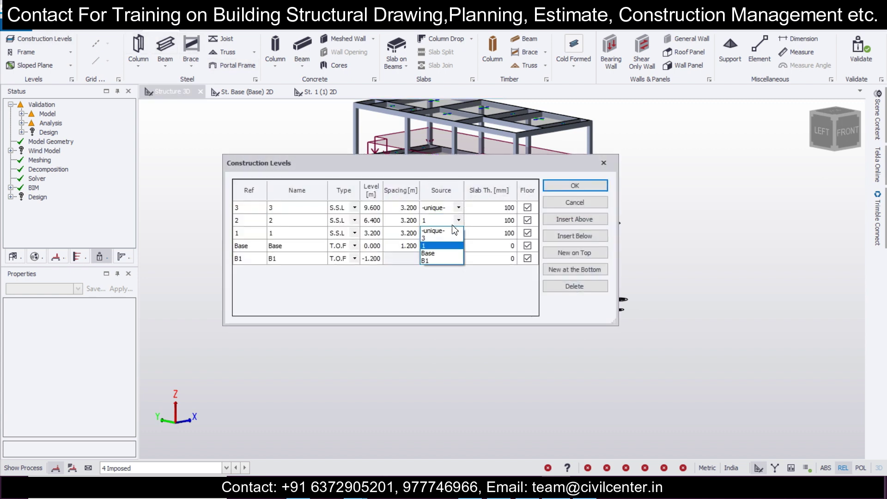
left_click(428, 231)
left_click(580, 187)
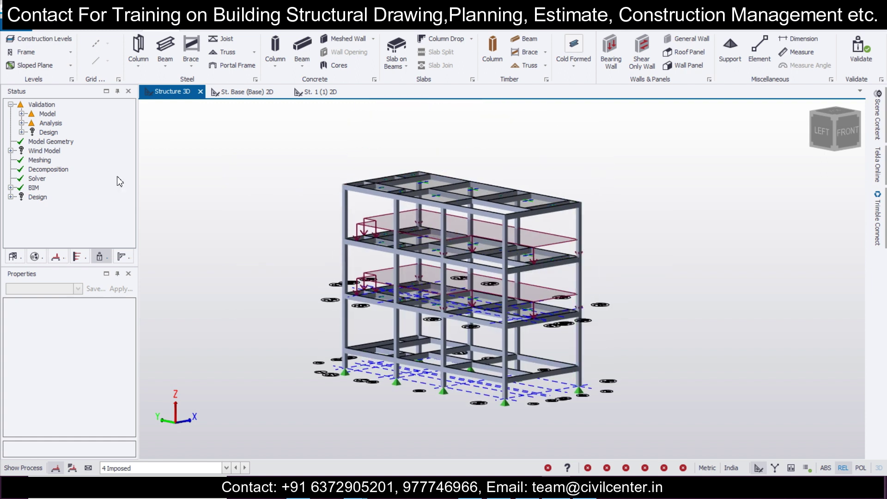
Open the 2D plan of level 3 from the structure's levels
left_click(14, 257)
left_click(63, 123)
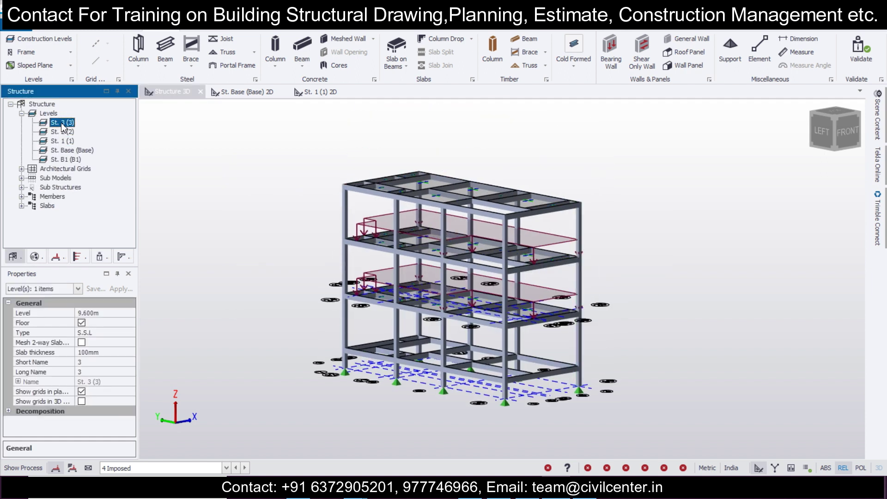
double_click(61, 124)
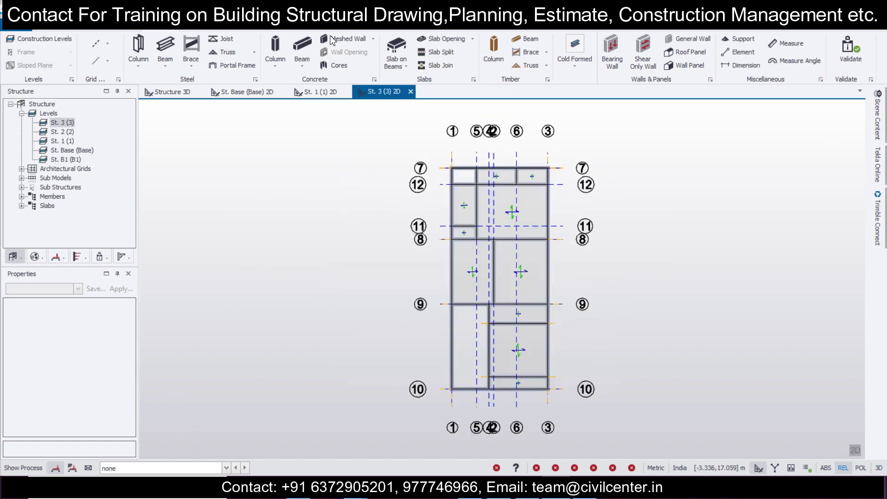
In the 2 Dead loadcase, apply 5 kN/m full UDLs to level 3's grid line 1 and 4 beams between grid lines 9 and 10
left_click(230, 29)
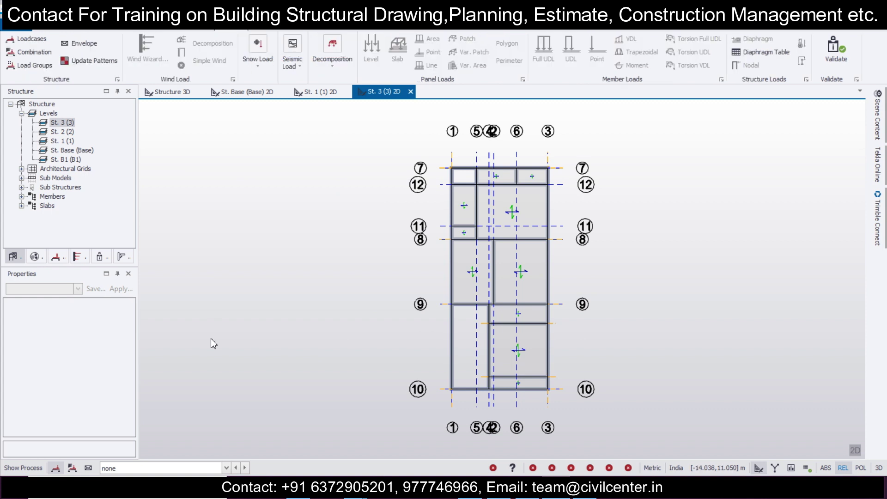
left_click(220, 468)
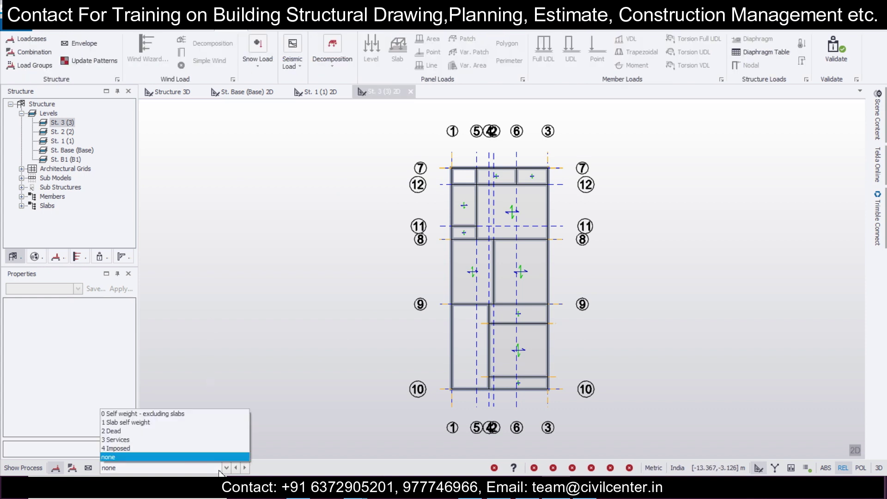
left_click(221, 431)
left_click(551, 48)
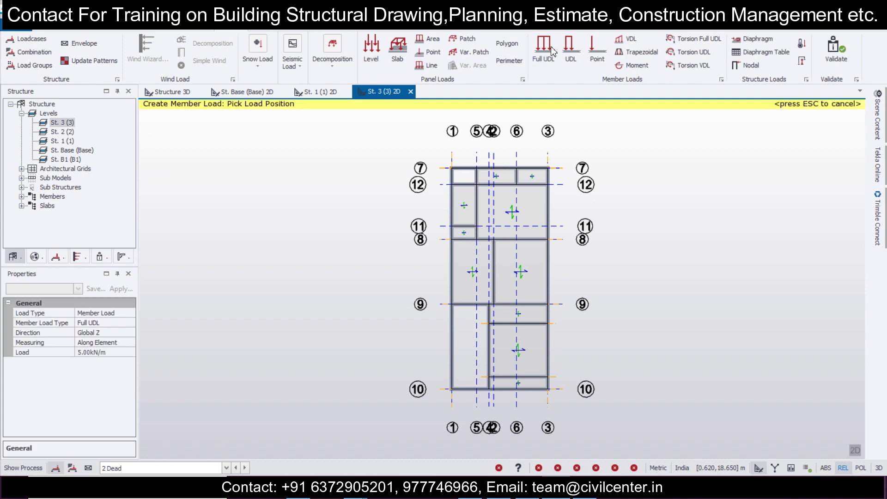
scroll(482, 375, "up", 3)
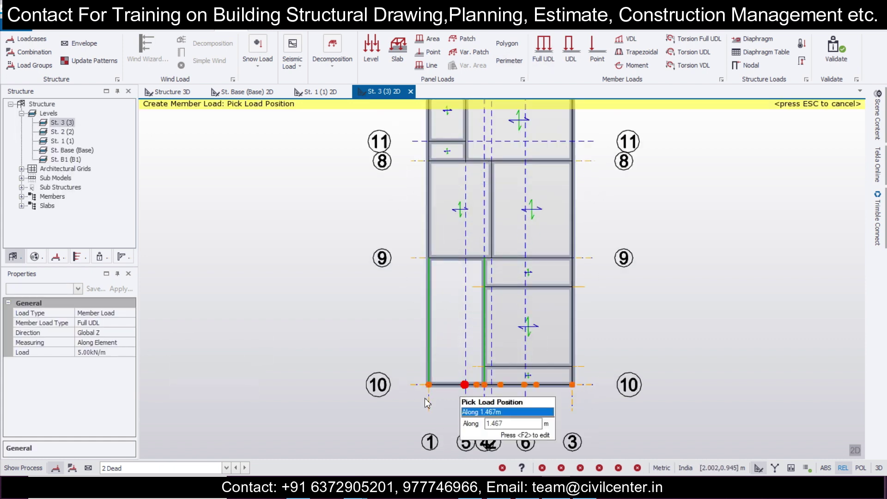
Apply 5 kN/m partial UDLs to level 3's beams on grid lines 10 and 9, from grid line 1 to grid line 4
left_click(571, 50)
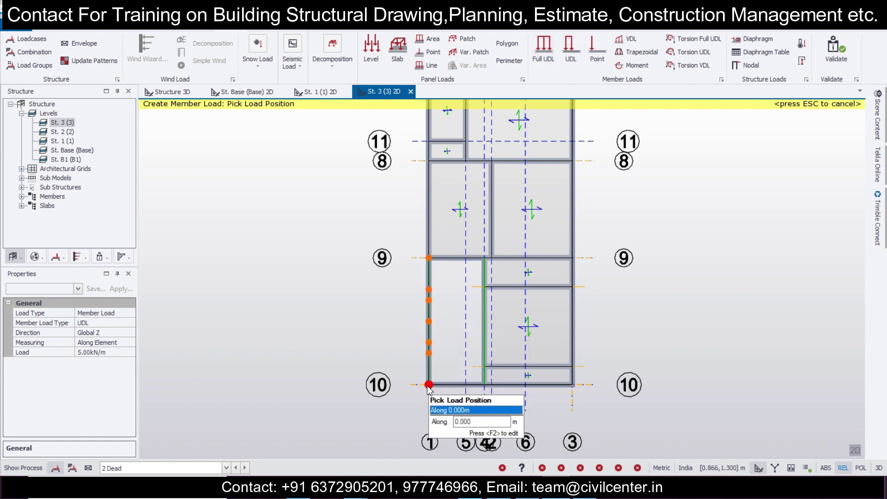
left_click(430, 385)
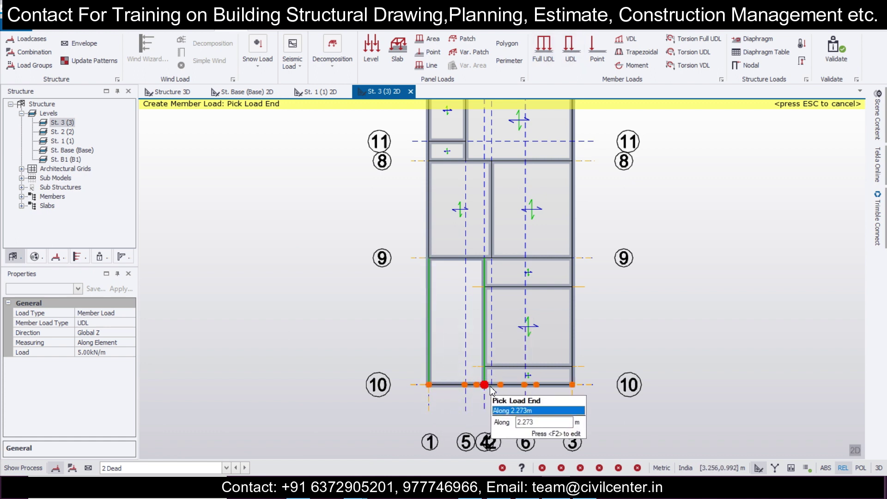
left_click(484, 385)
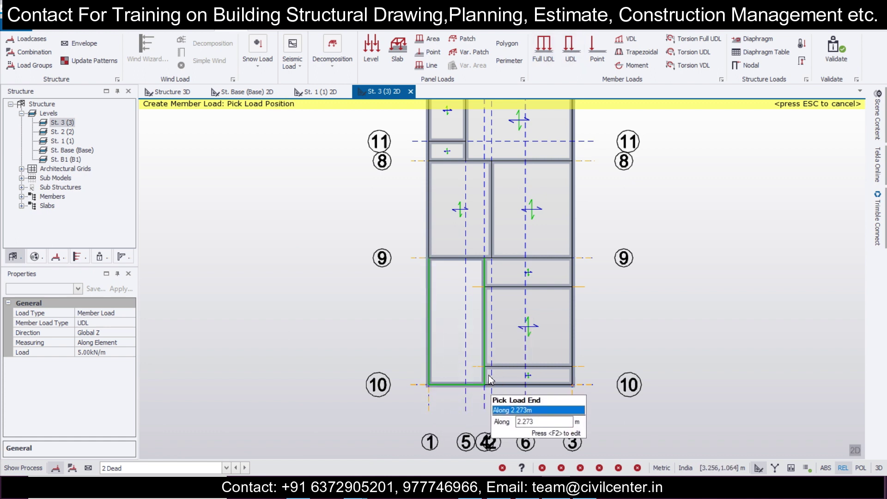
left_click(429, 257)
scroll(489, 260, "up", 2)
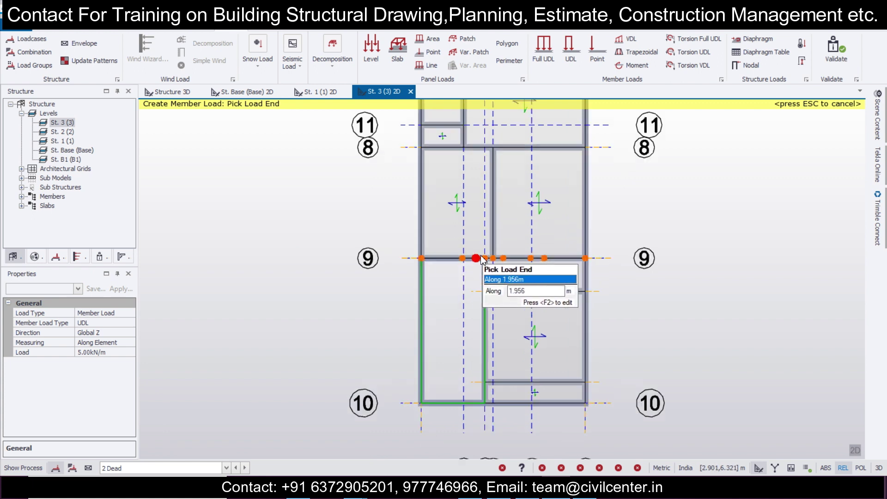
left_click(490, 260)
scroll(504, 393, "down", 3)
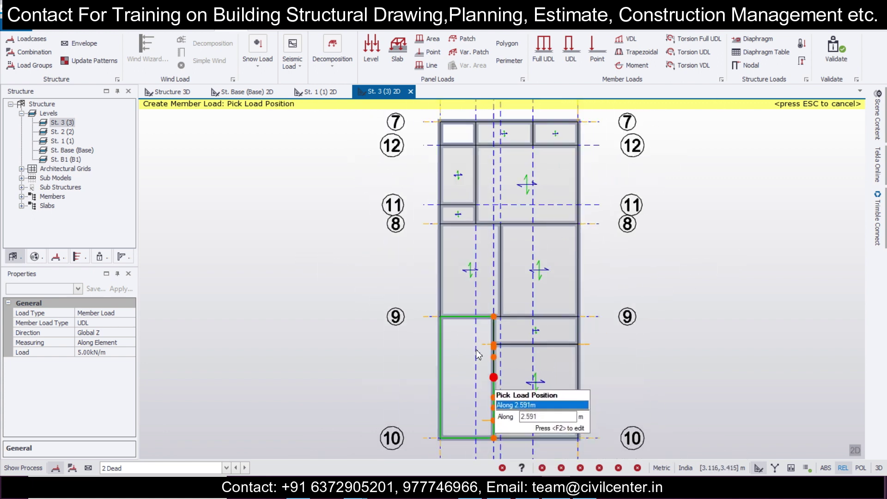
Apply 2 kN/m full UDLs to level 3's remaining outer beams along grid lines 1, 7 and 3
left_click(547, 57)
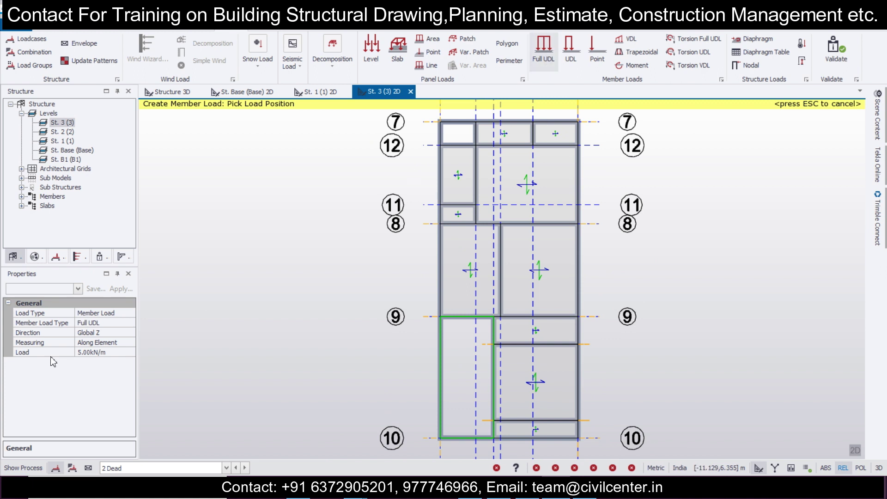
left_click(102, 351)
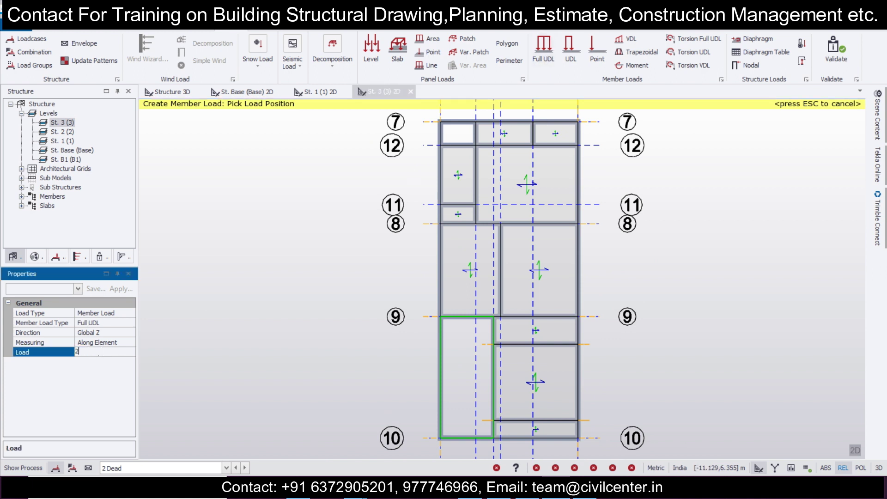
key("Return")
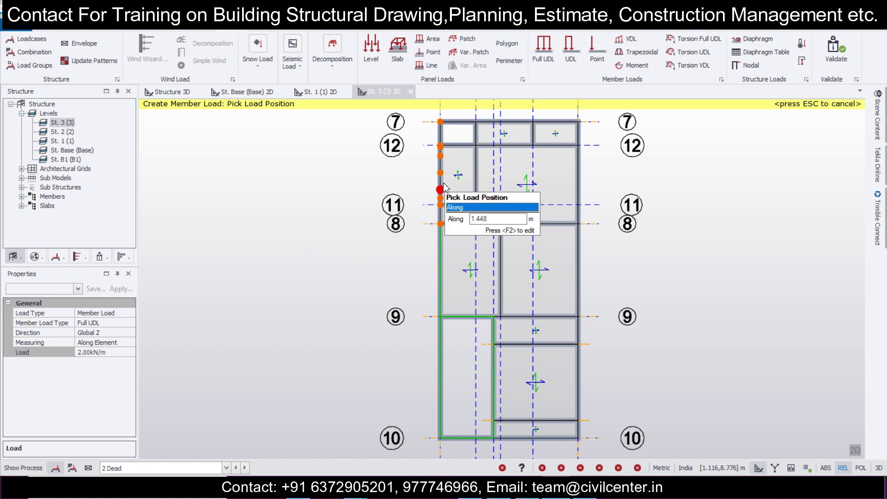
left_click(443, 184)
left_click(499, 122)
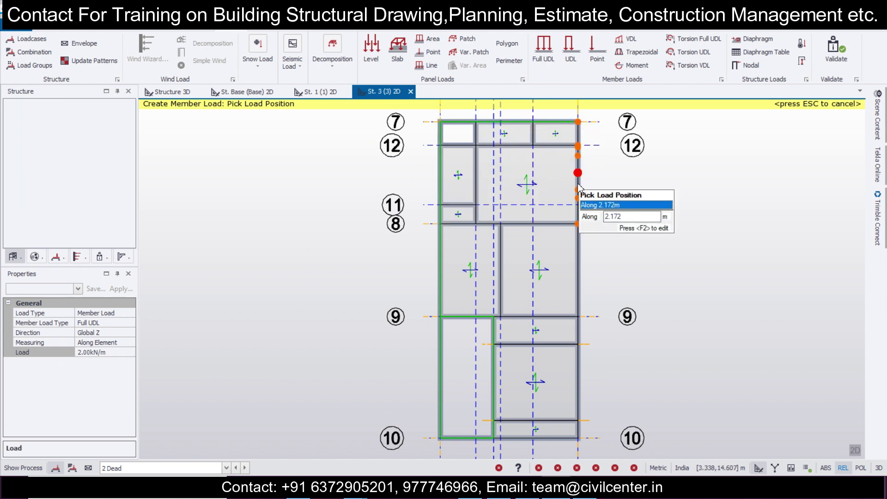
left_click(578, 182)
left_click(578, 301)
left_click(586, 370)
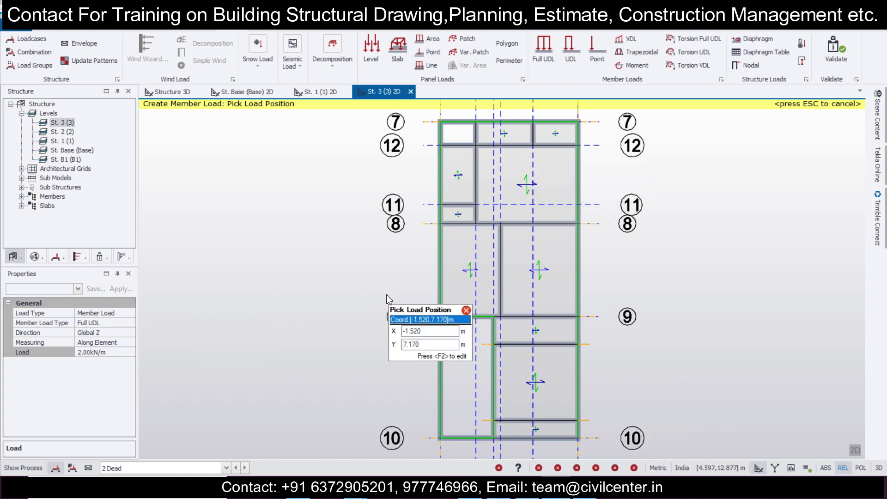
middle_click_drag(386, 296, 376, 214)
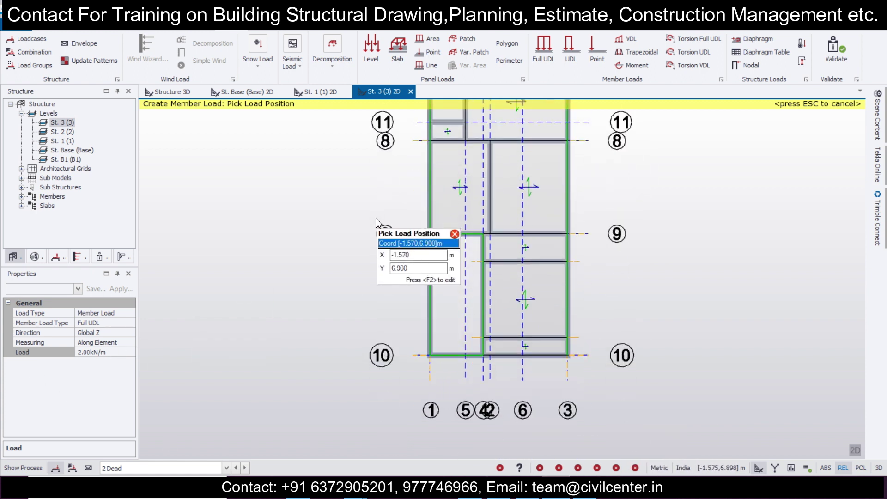
scroll(520, 376, "up", 3)
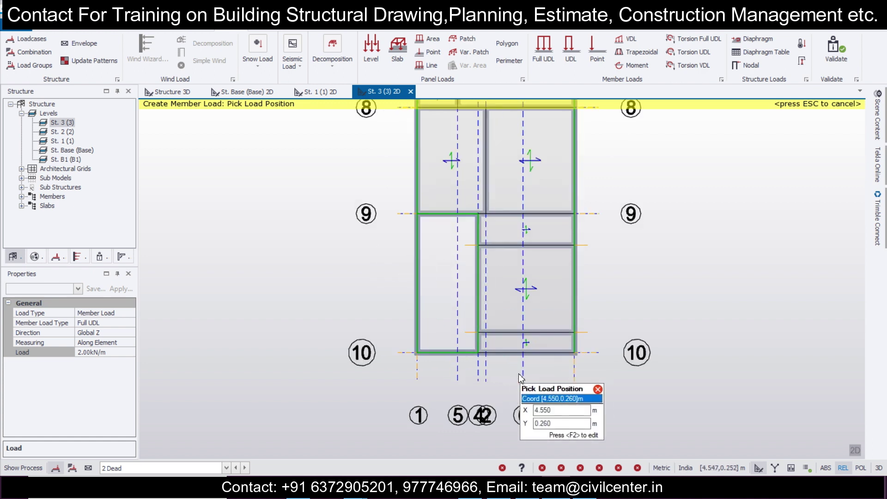
scroll(520, 376, "down", 2)
middle_click_drag(630, 361, 555, 343)
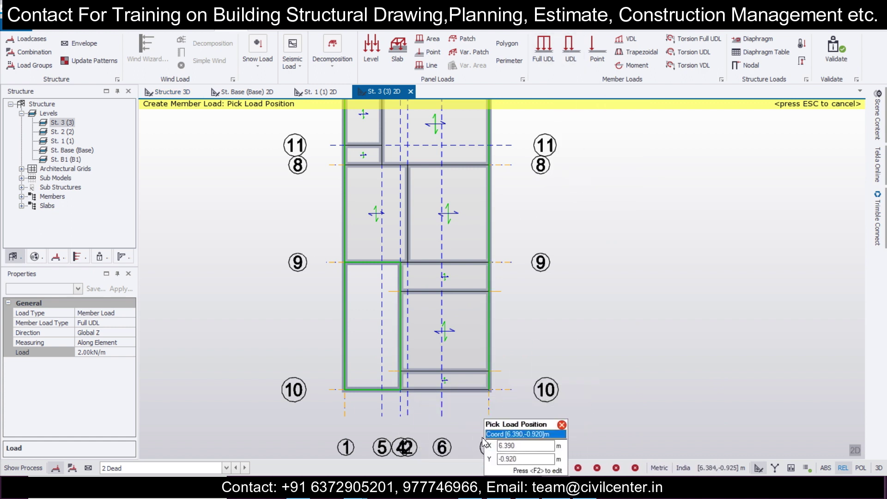
key("Escape")
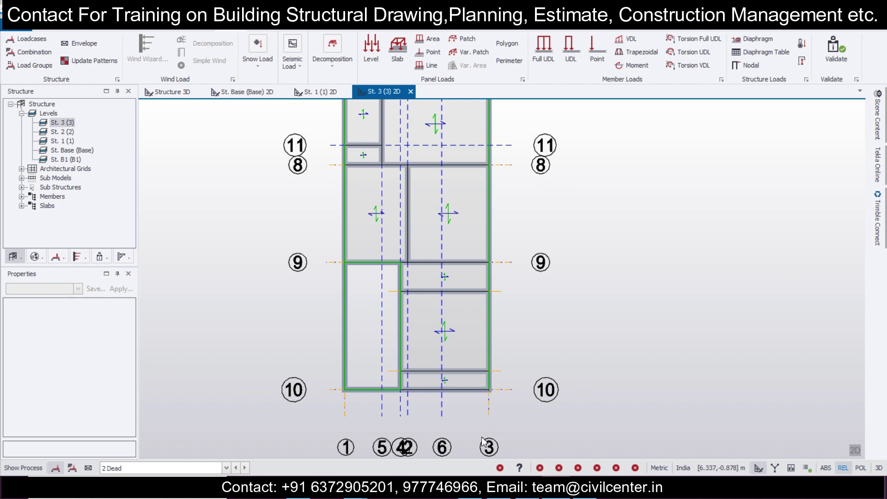
In the 4 Imposed loadcase, apply a 2 kN/m² level load to level 3
left_click(172, 92)
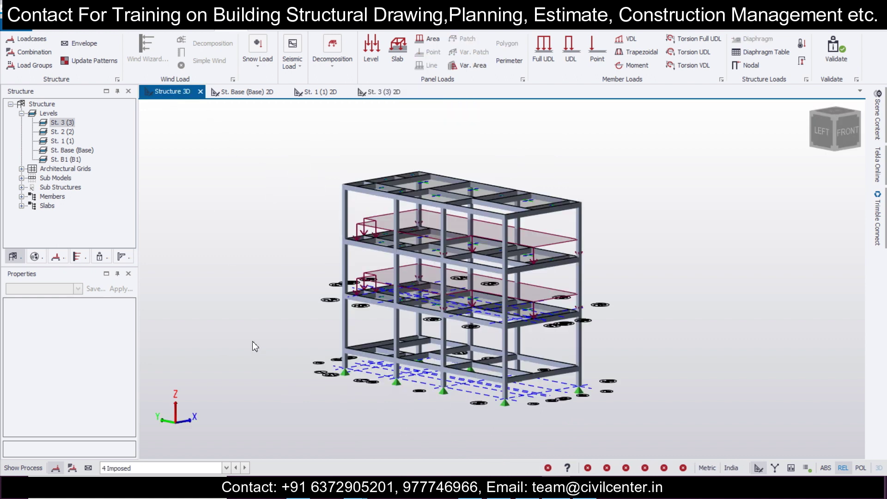
left_click(395, 95)
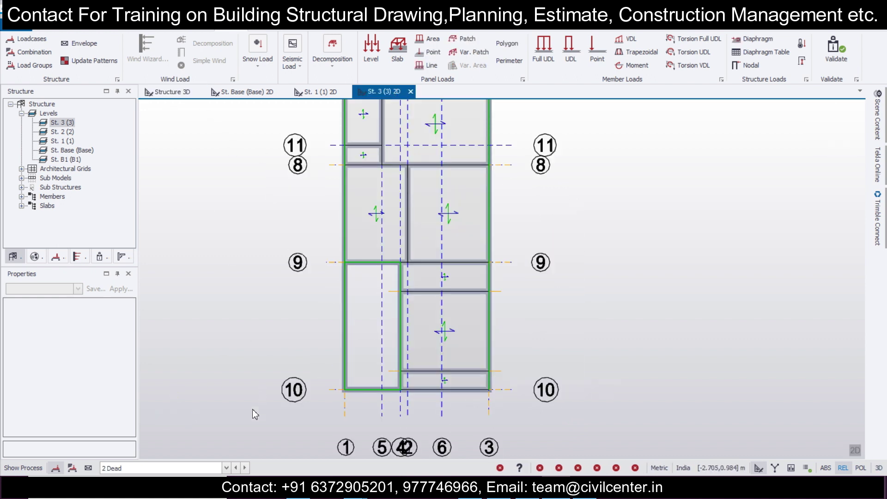
left_click(225, 468)
left_click(217, 452)
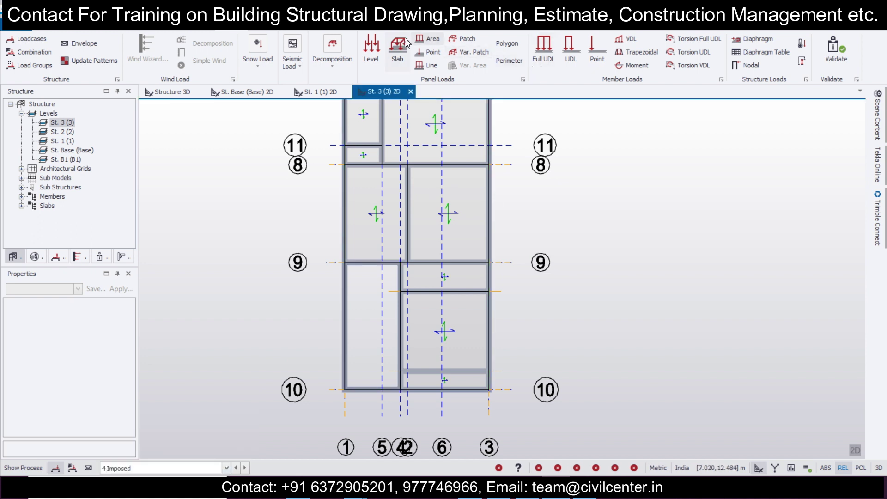
left_click(372, 51)
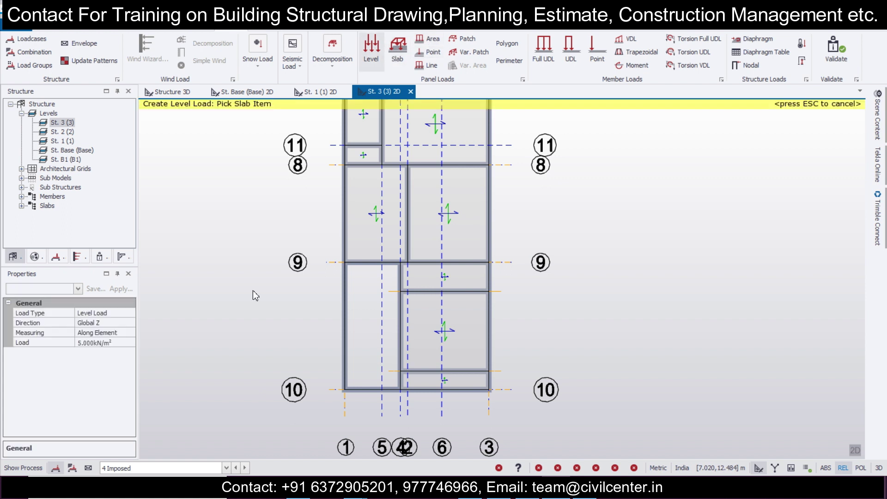
left_click(111, 343)
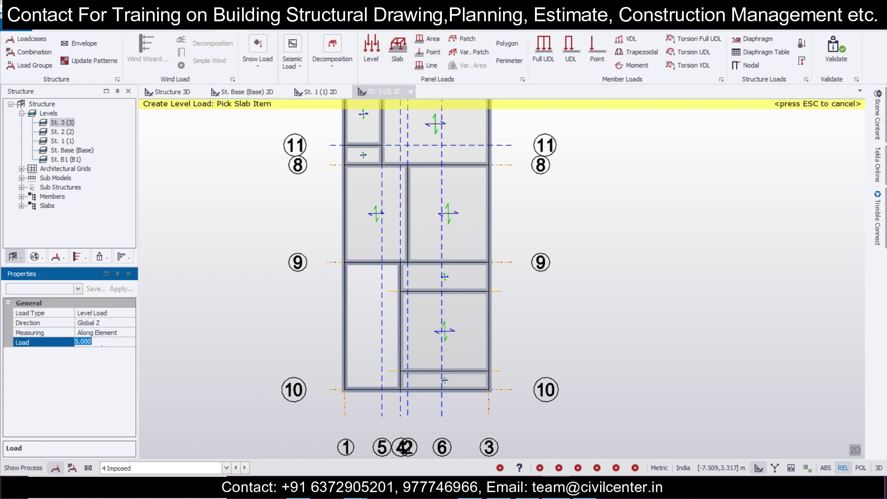
left_click(411, 306)
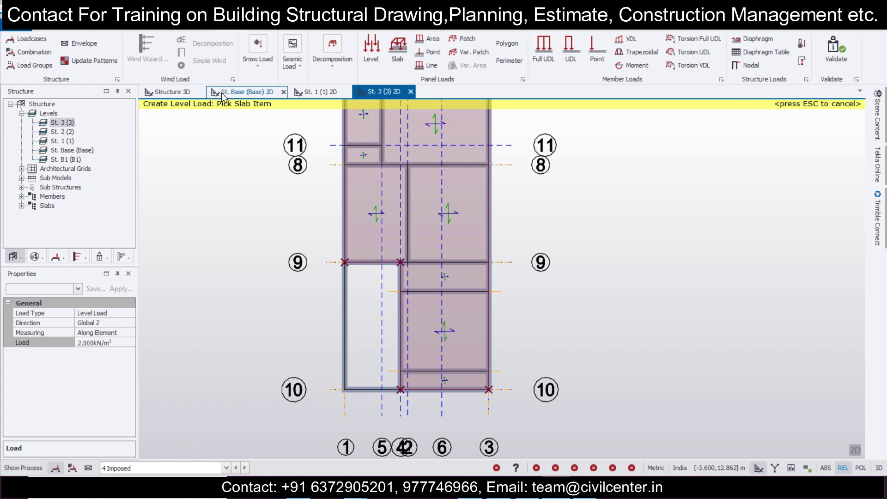
Check the 4 Imposed and 2 Dead loadcases across all levels in the 3D view of the structure
left_click(178, 94)
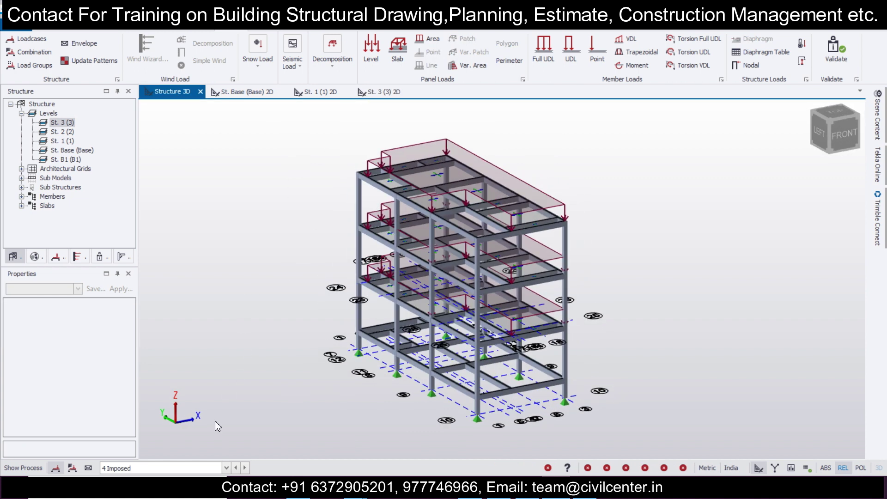
left_click(218, 470)
left_click(211, 456)
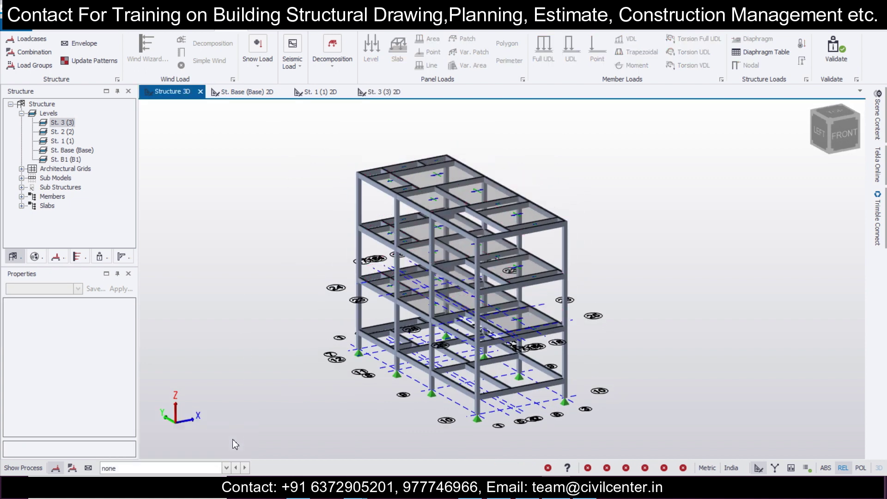
left_click(226, 468)
left_click(206, 433)
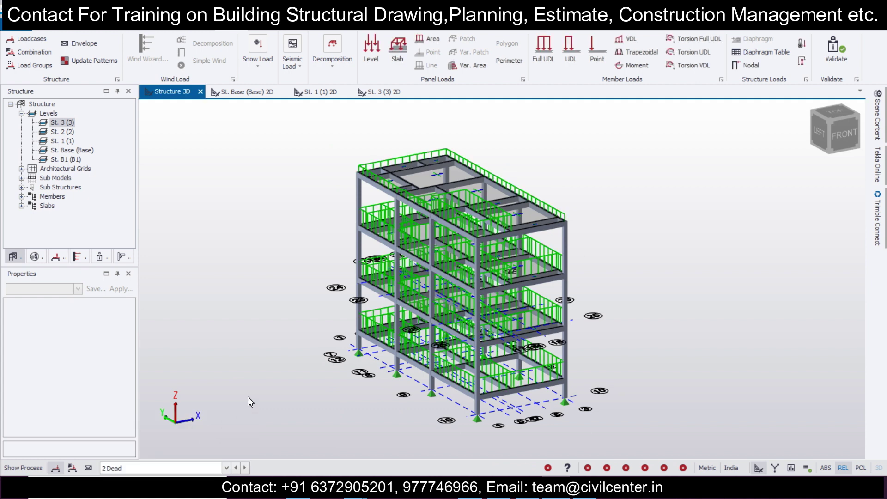
middle_click_drag(258, 399, 480, 377)
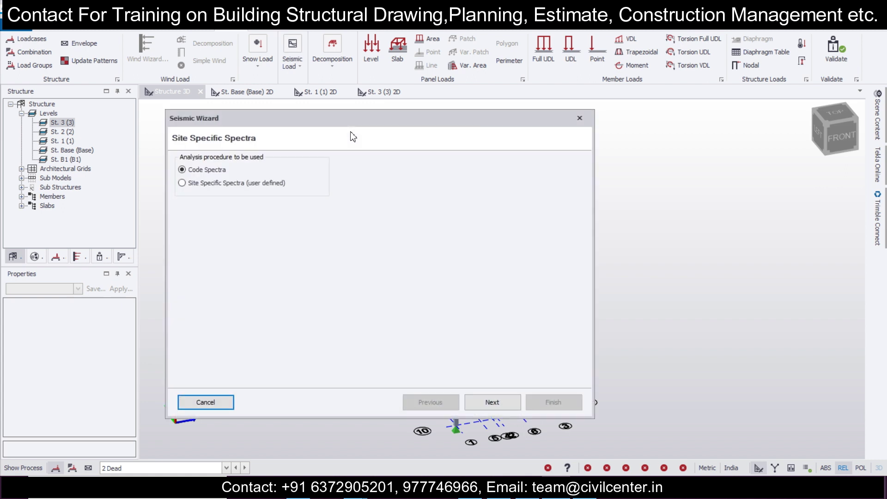
In the Seismic Wizard, keep Code Spectra, ignore seismic in St. Base (Base) and below, and set the importance factor to 1.0
left_click(493, 402)
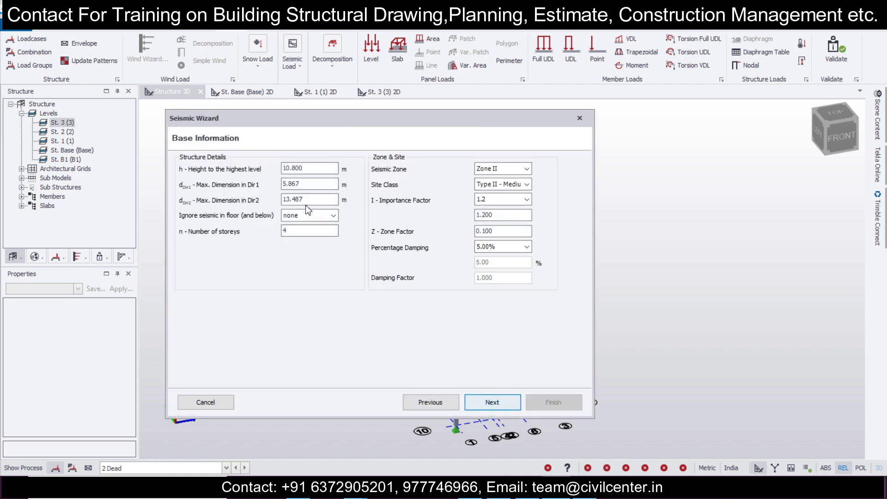
left_click(319, 215)
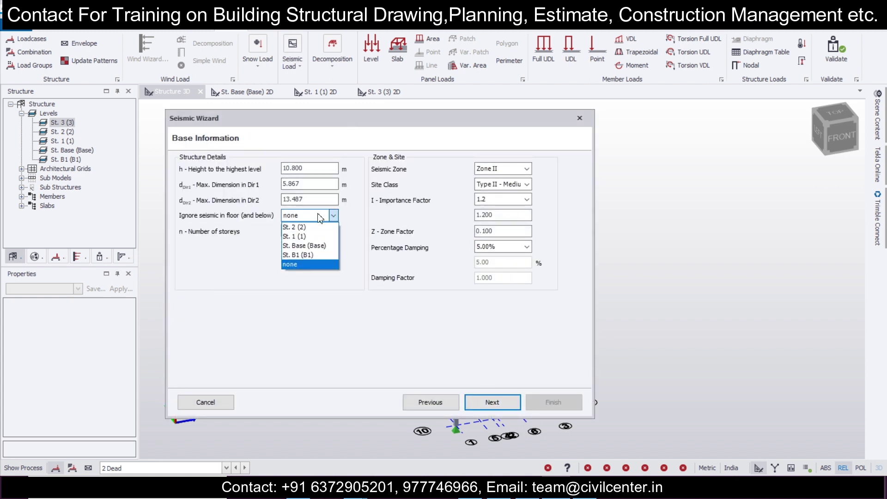
left_click(313, 246)
left_click(518, 199)
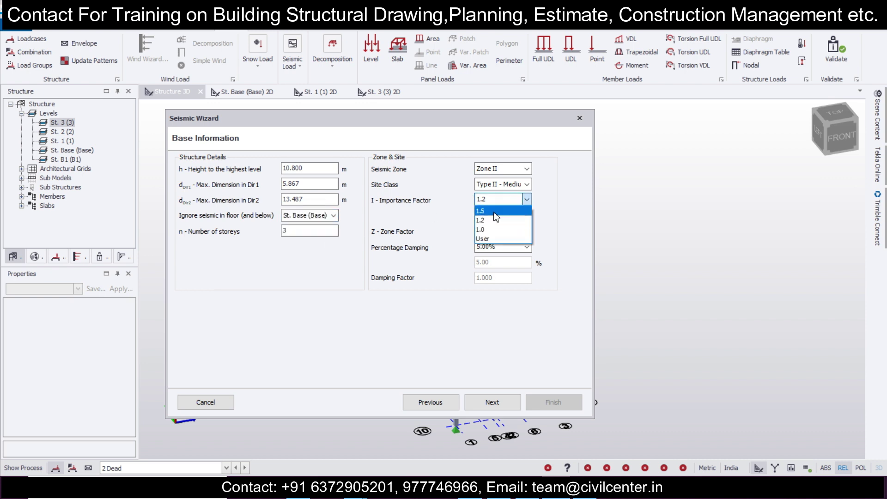
left_click(493, 230)
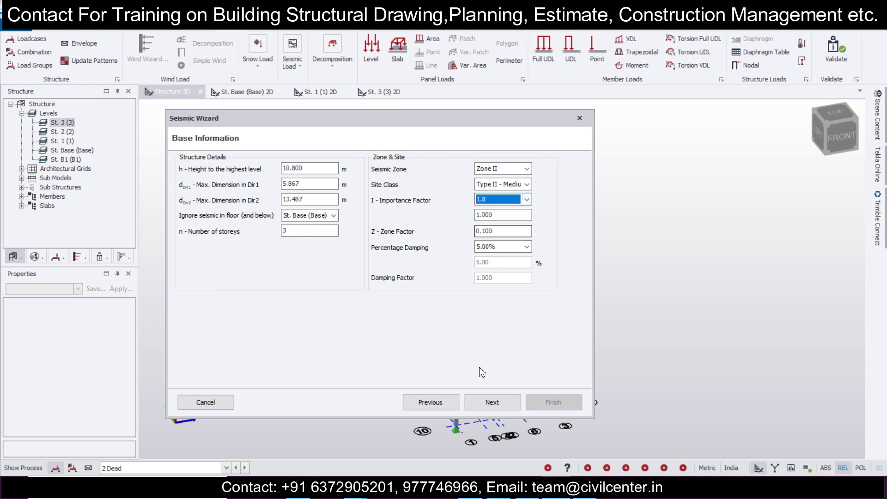
left_click(492, 401)
Use Modal Response Spectrum Analysis and set the structure type to RC MRF buildings without any masonry infills in both directions
left_click(202, 306)
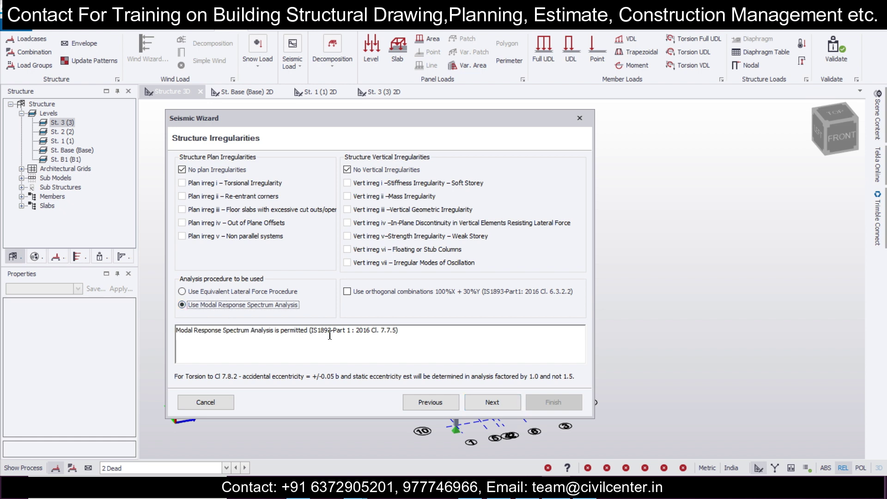
left_click(513, 403)
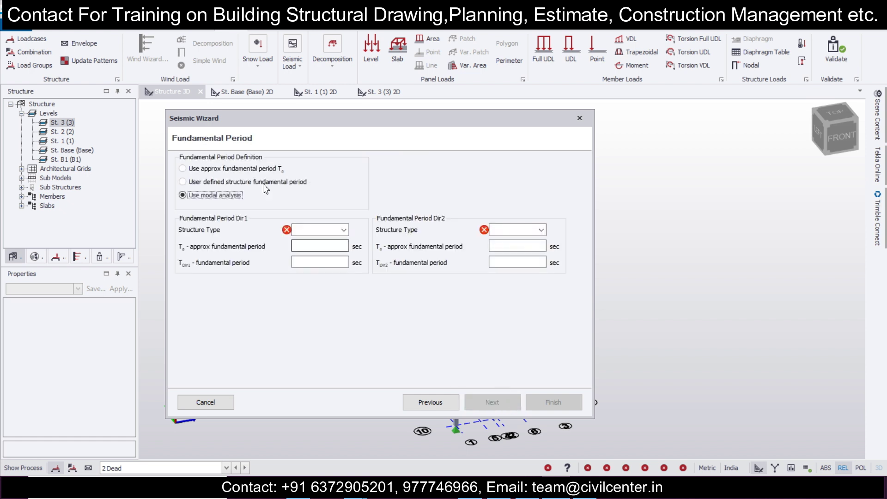
left_click(319, 231)
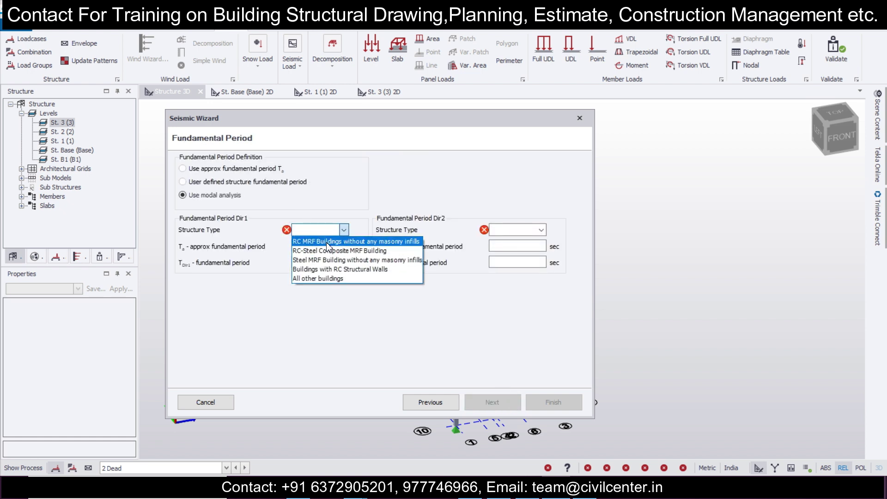
left_click(326, 241)
left_click(517, 230)
left_click(518, 242)
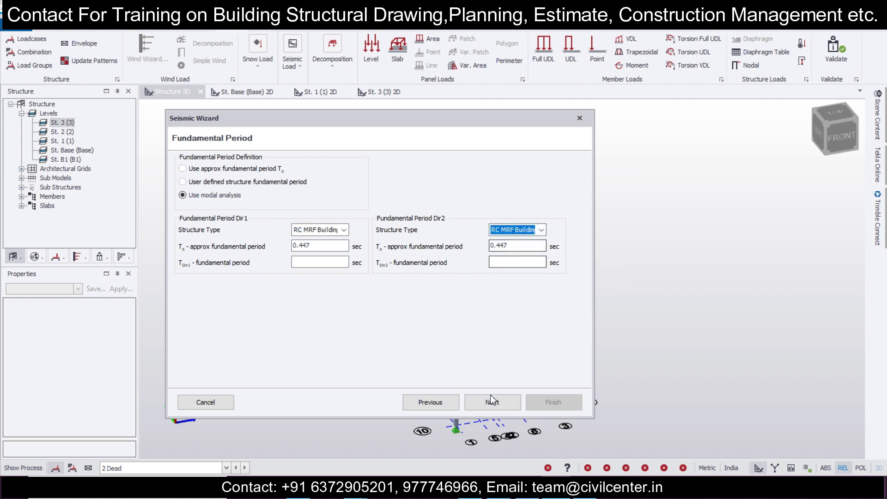
left_click(492, 402)
Set the seismic force resisting system type to Moment Frame Systems in both Dir1 and Dir2
left_click(319, 169)
left_click(312, 181)
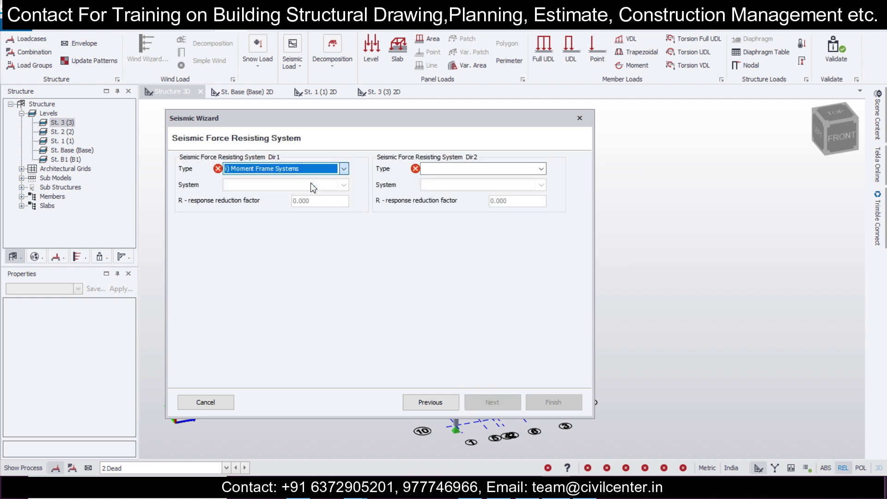
left_click(437, 170)
left_click(442, 183)
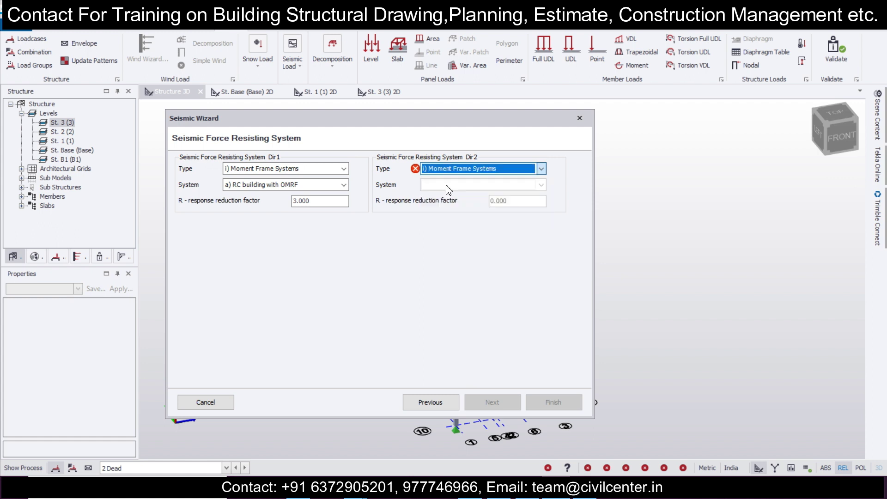
left_click(470, 410)
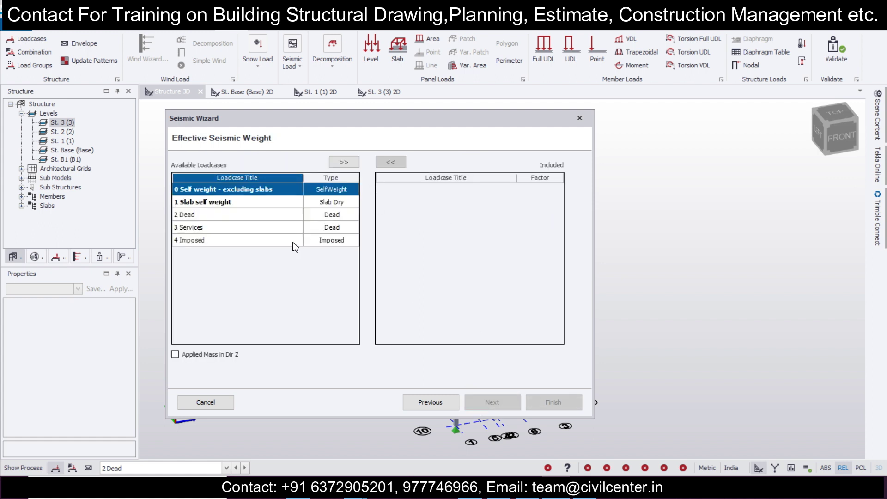
Include all five loadcases in the effective seismic weight and finish the Seismic Wizard without localization
left_click(283, 244, "shift")
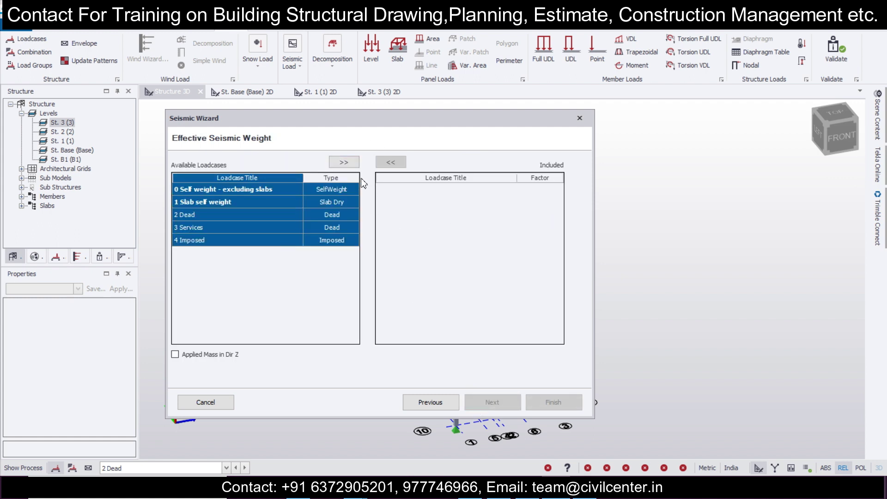
left_click(345, 162)
left_click(498, 401)
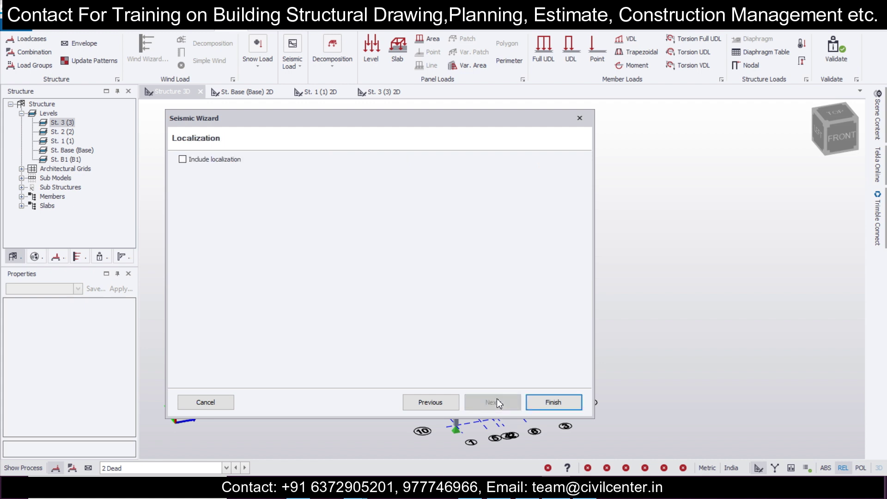
left_click(531, 400)
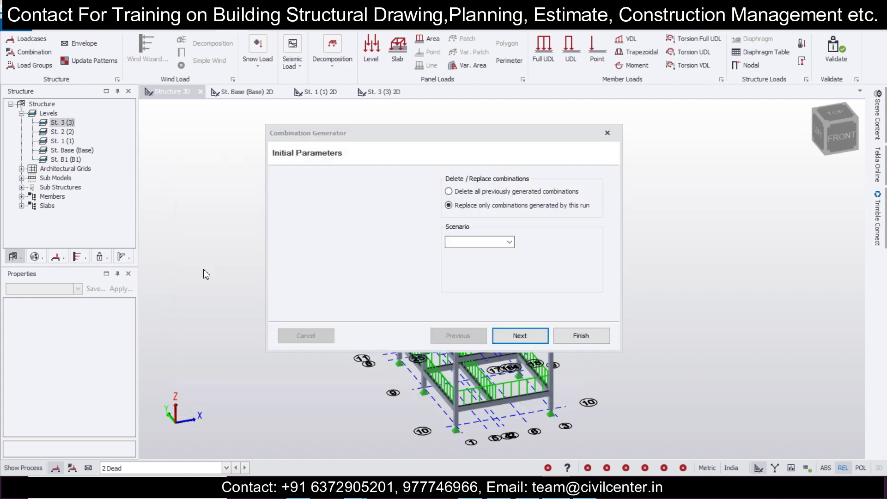
Set the Combination Generator's scenario to Operating and proceed to the list of seismic combinations
left_click(510, 242)
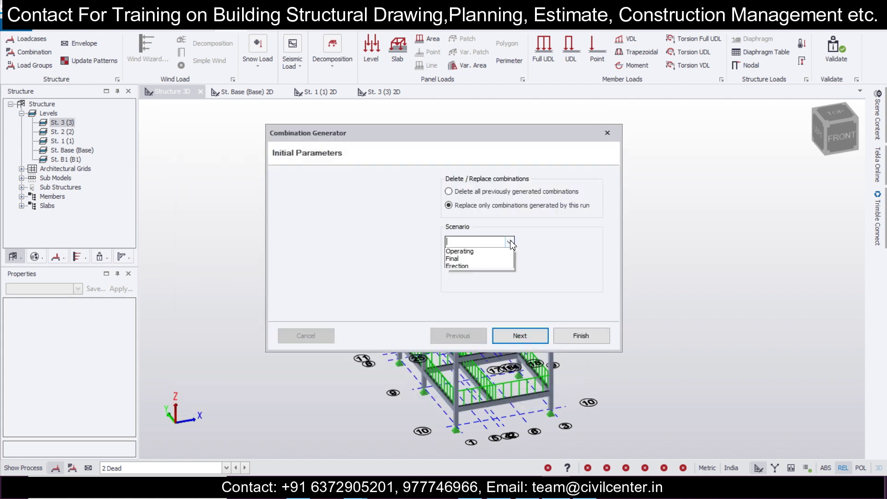
left_click(478, 253)
left_click(514, 337)
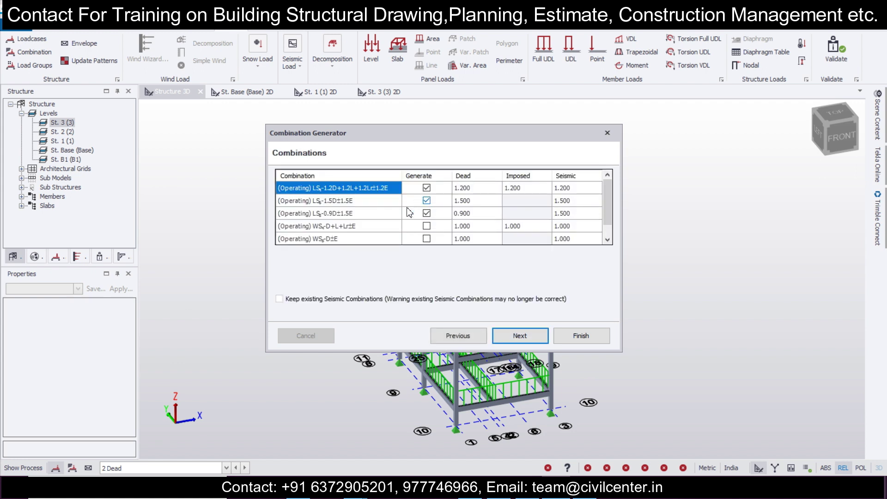
Finish generating the seismic combinations with the offered factors and validate the model
left_click(520, 336)
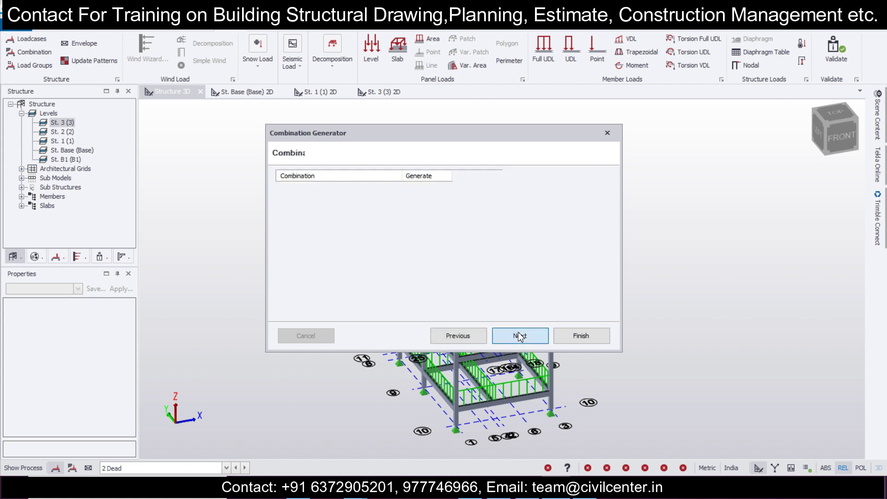
left_click(581, 336)
right_click_drag(384, 315, 414, 308)
left_click(318, 28)
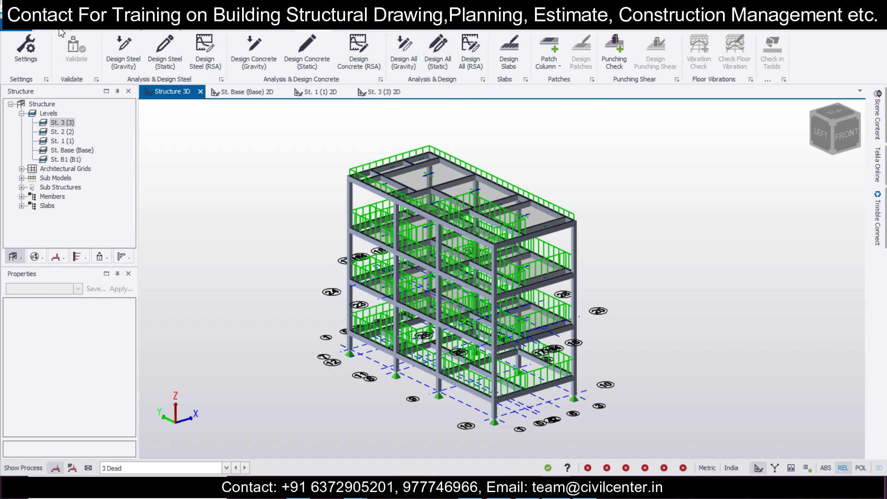
left_click(75, 51)
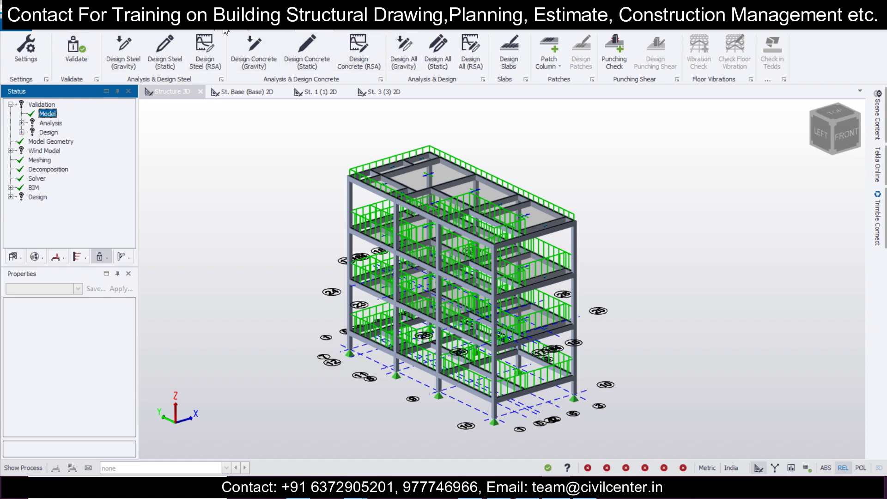
Start the Combination Generator for the load combinations with the Operating scenario and include the LS1-1.5D combination
left_click(81, 30)
left_click(35, 53)
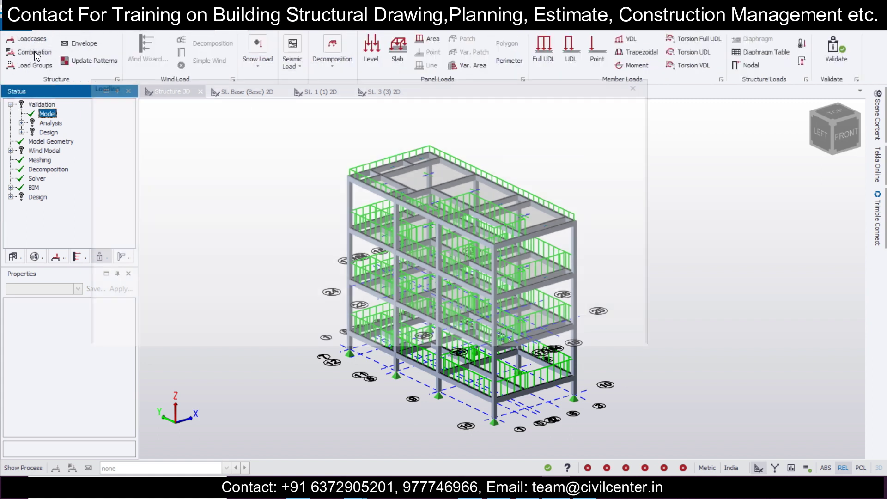
left_click(629, 336)
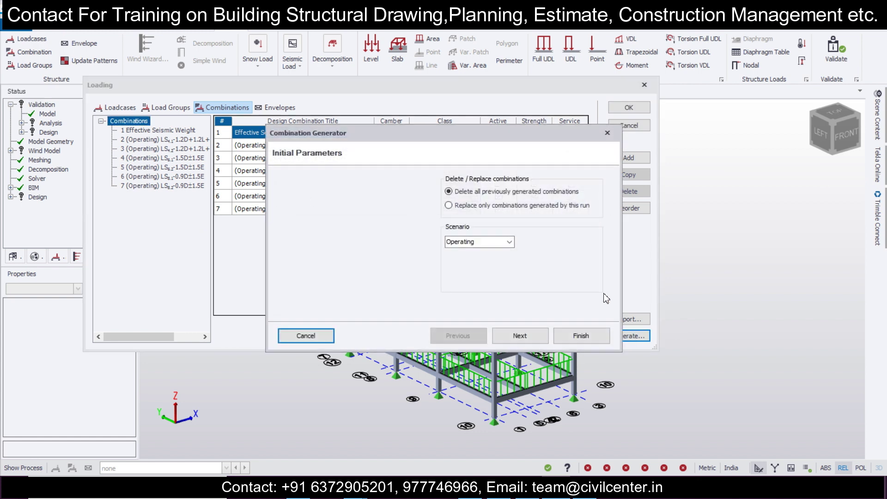
left_click(546, 339)
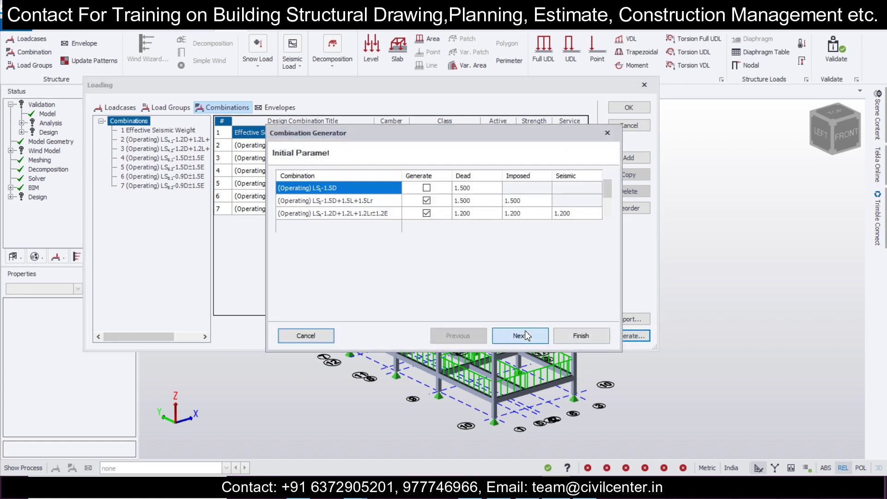
left_click(425, 191)
scroll(404, 217, "down", 2)
scroll(403, 217, "up", 2)
scroll(403, 216, "down", 2)
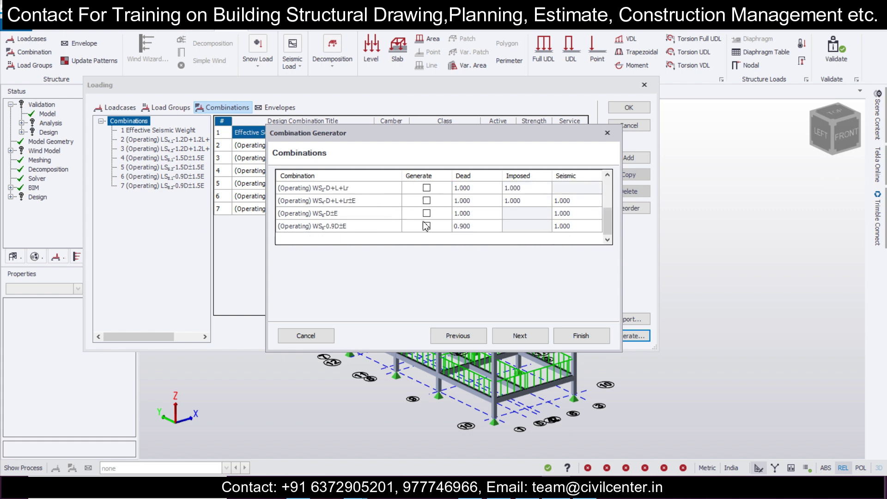
Accept the remaining generator settings through NHF, generate the combinations and confirm the Loading dialog
left_click(520, 336)
left_click(520, 336)
left_click(520, 336)
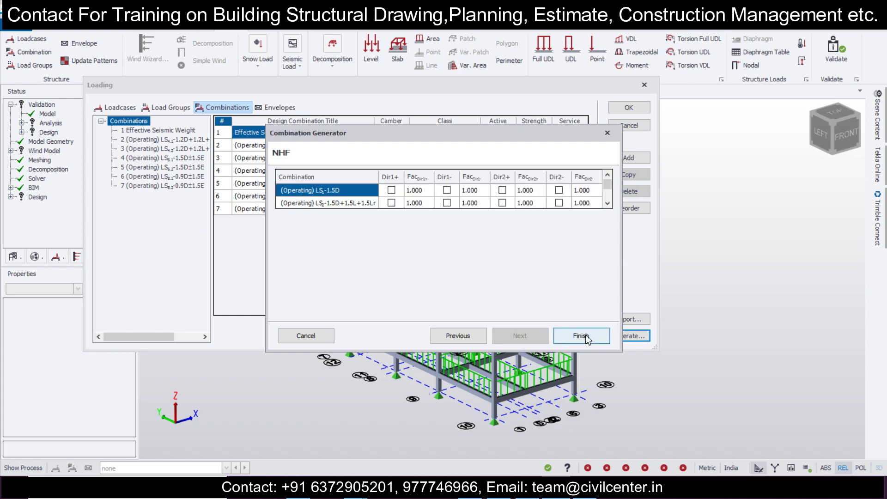
left_click(581, 336)
left_click(629, 107)
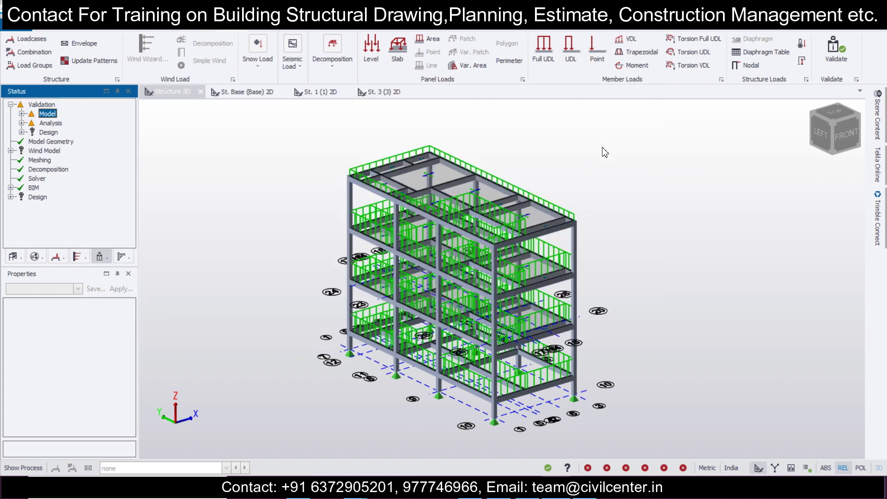
Run the static analysis and design of all members with Design All (Static)
middle_click_drag(604, 153, 545, 161)
left_click(313, 26)
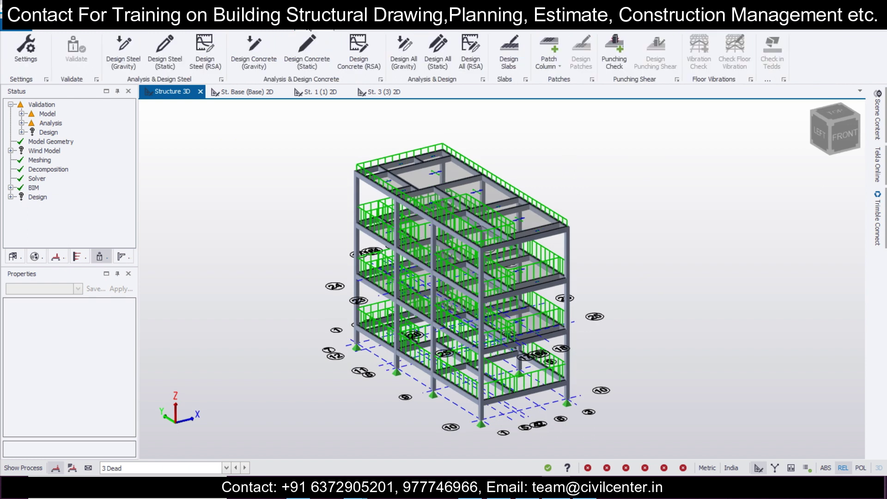
left_click(436, 58)
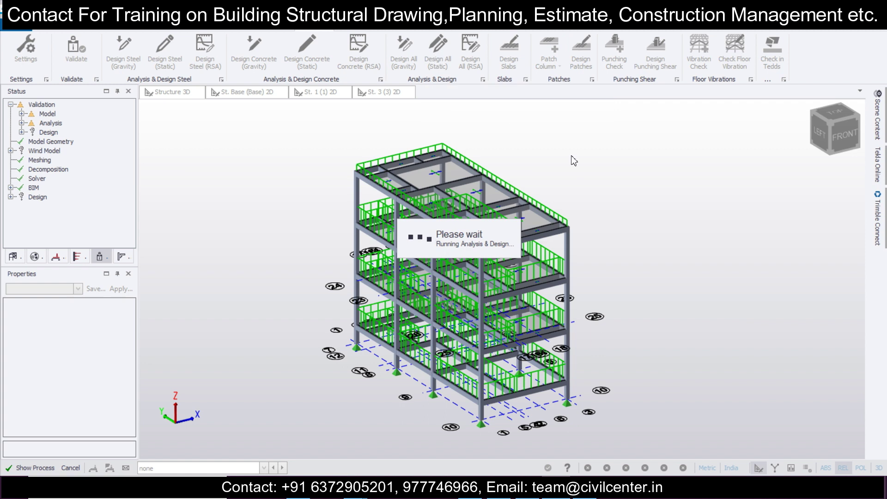